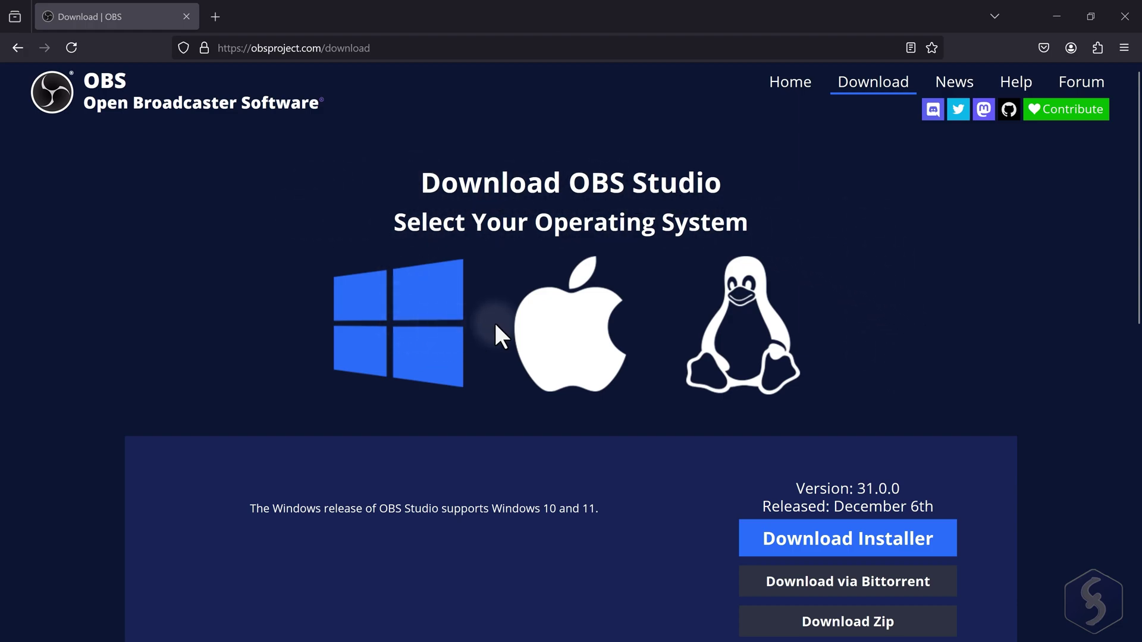
# Step: Scroll down the OBS Studio download page
pyautogui.scroll(-5, 591, 428)
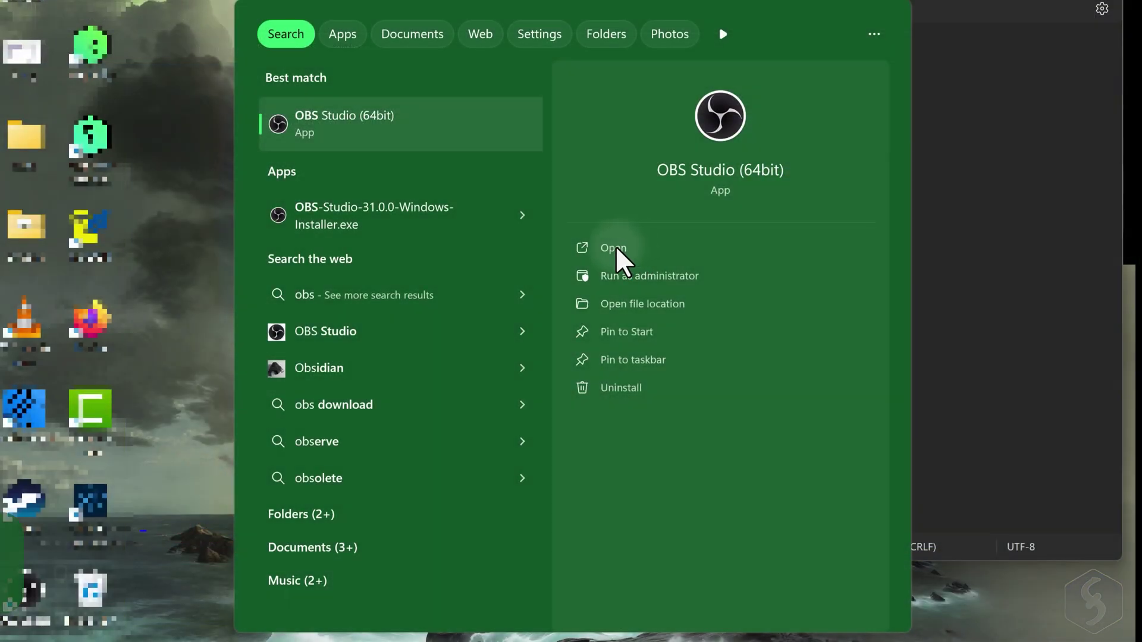
# Step: Launch OBS Studio (64bit), advance the Auto-Configuration Wizard, then relaunch it from the Tools menu
pyautogui.click(617, 249)
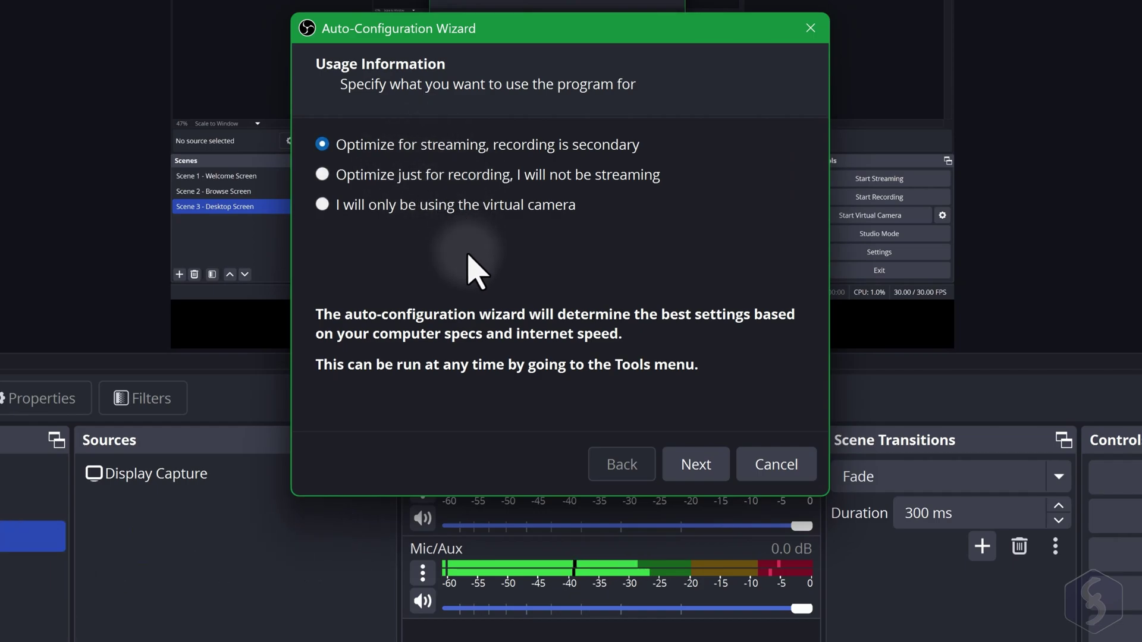
pyautogui.click(700, 466)
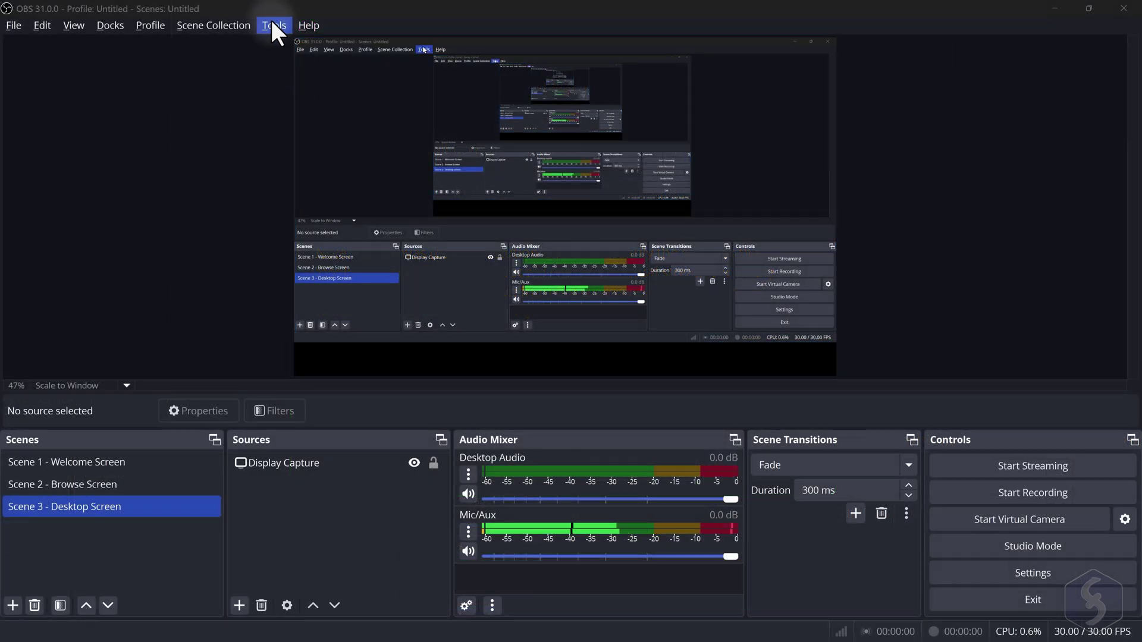
pyautogui.click(273, 24)
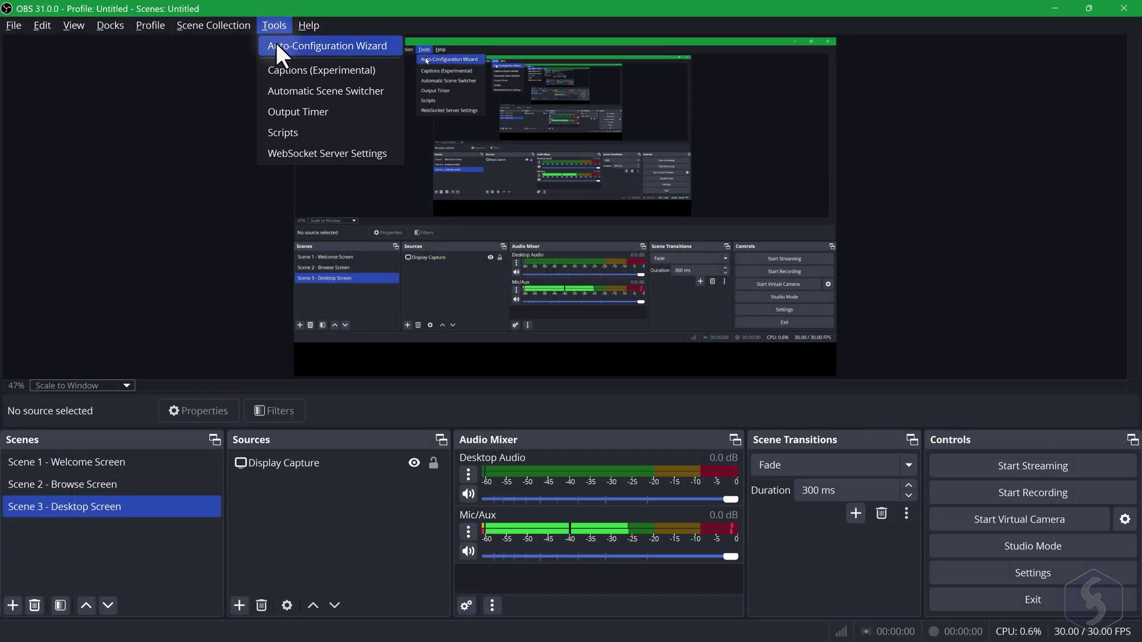
pyautogui.click(290, 45)
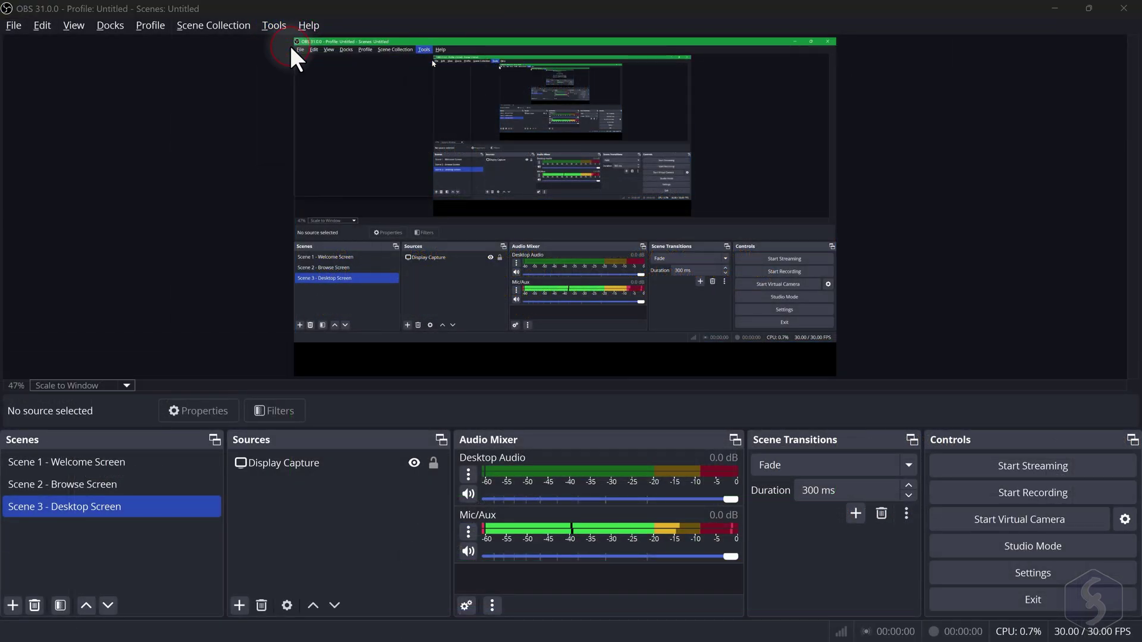
# Step: Dismiss the wizard and preview Welcome, Browse and Desktop Screen scenes twice, ending on Welcome Screen
pyautogui.press('Escape')
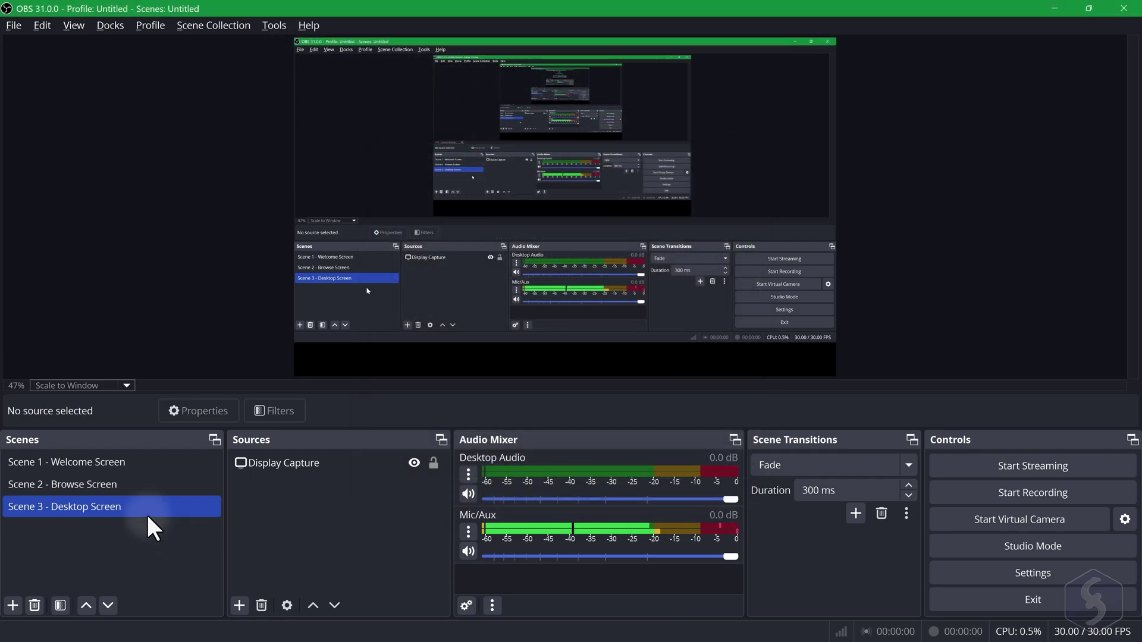
pyautogui.click(171, 463)
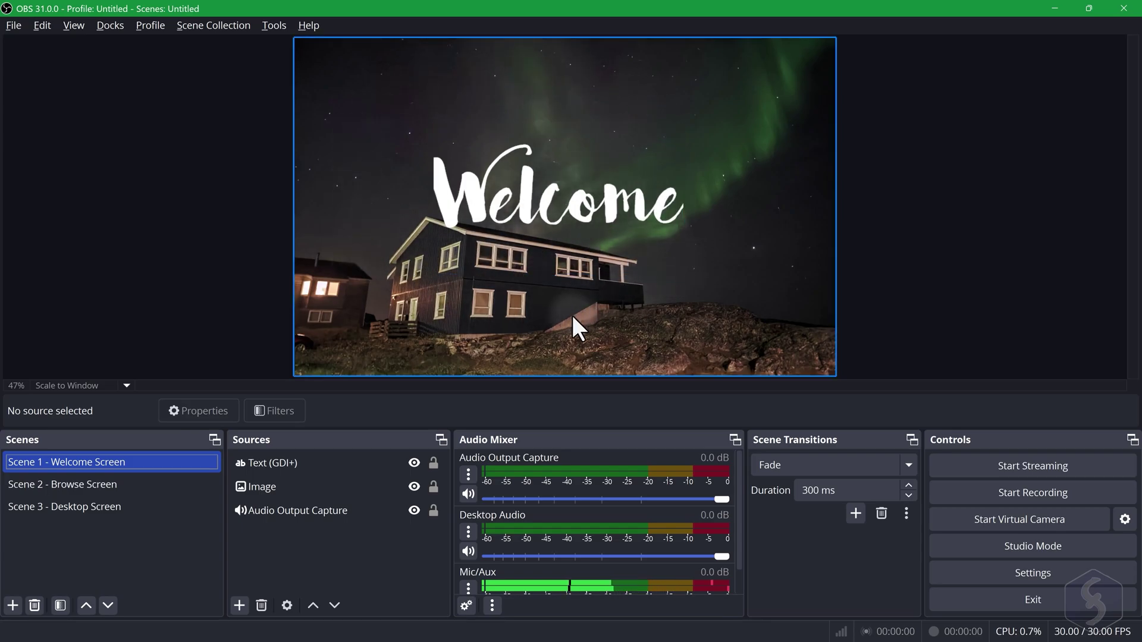
pyautogui.click(99, 483)
pyautogui.click(101, 505)
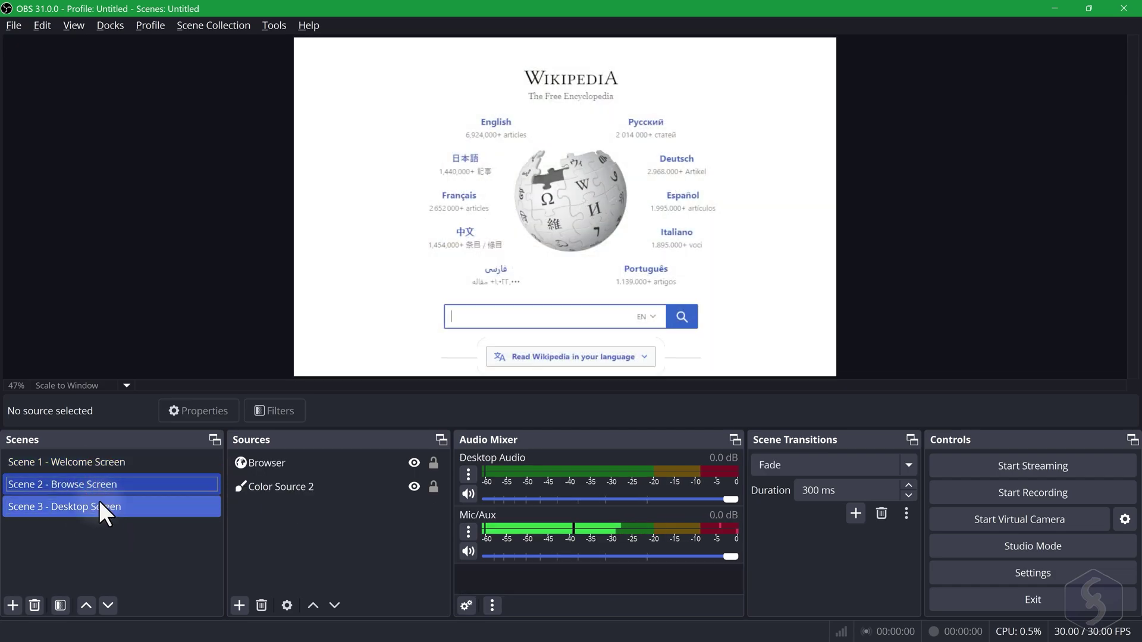
pyautogui.click(101, 470)
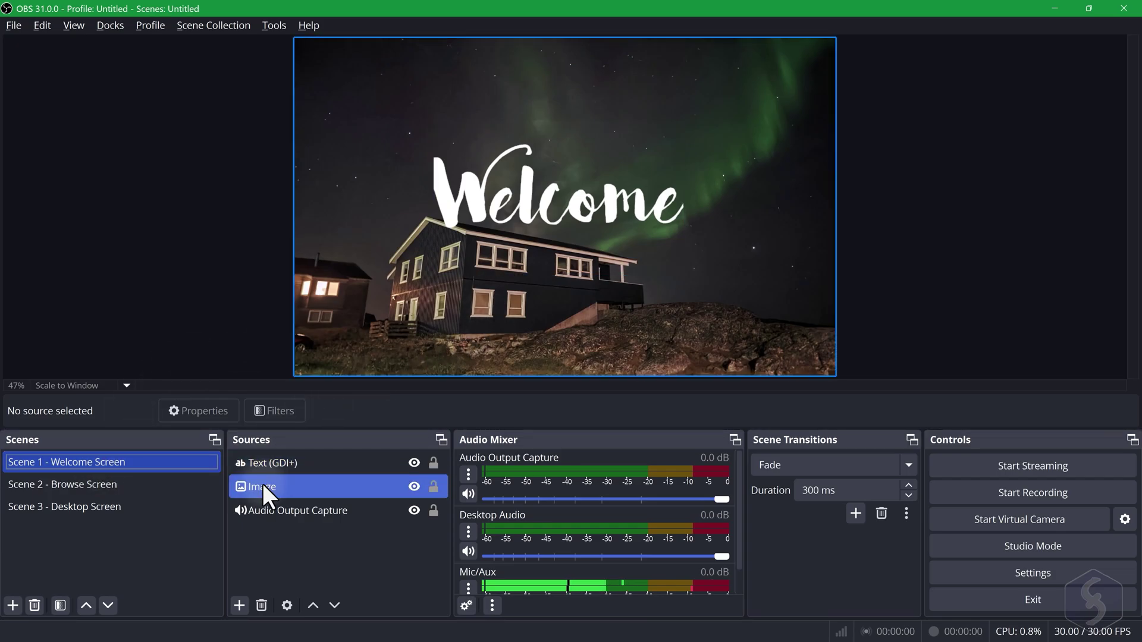
pyautogui.click(163, 485)
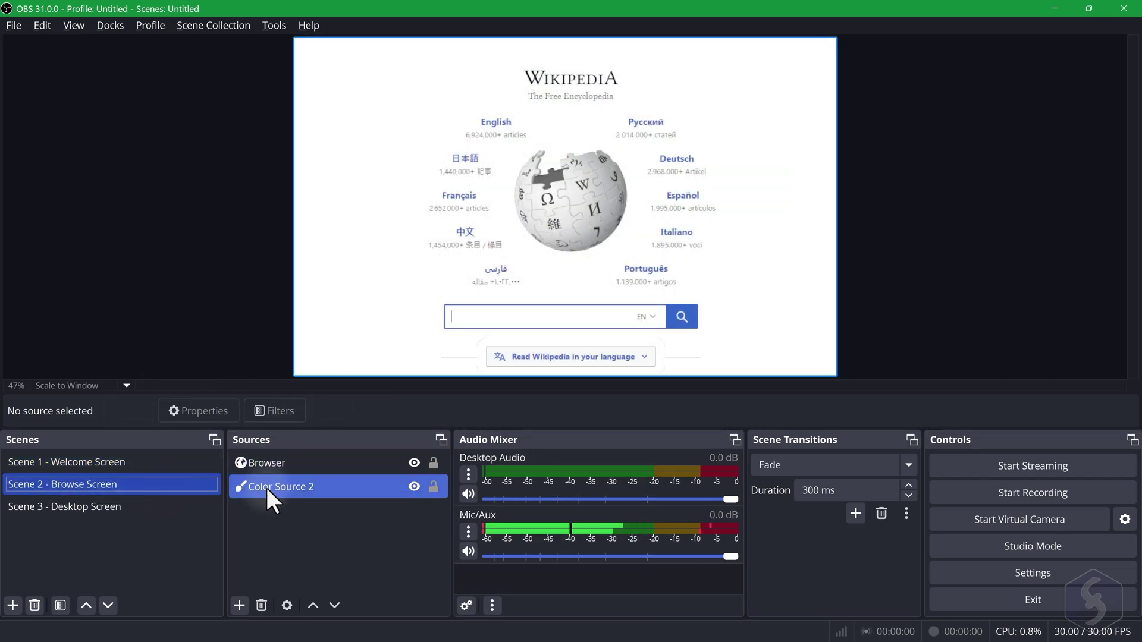
pyautogui.click(120, 508)
pyautogui.click(148, 465)
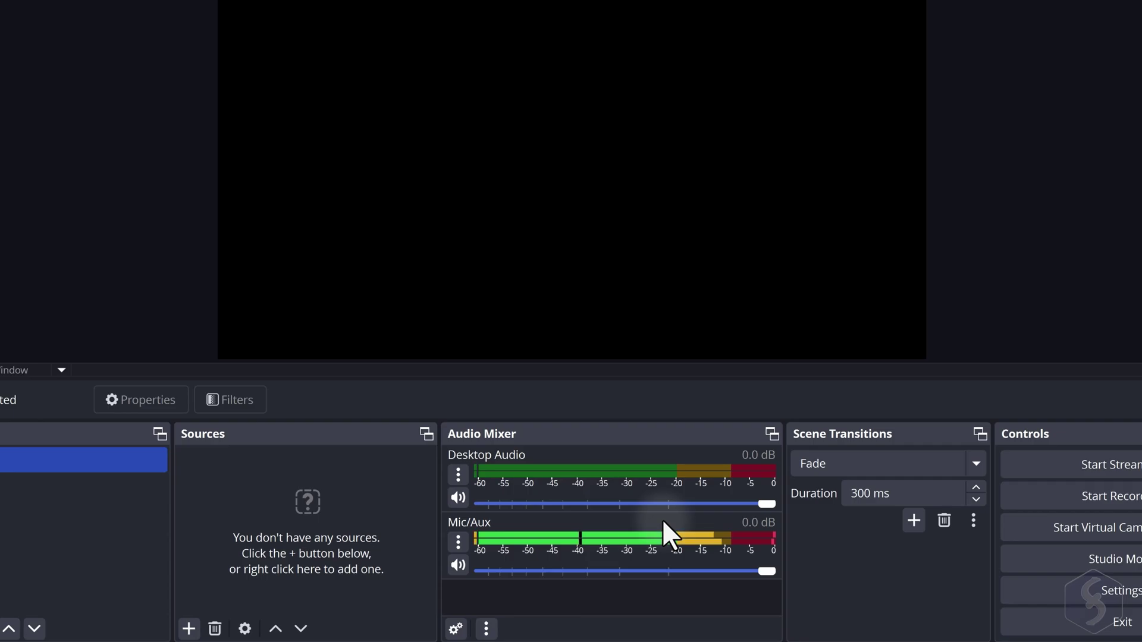
pyautogui.click(458, 472)
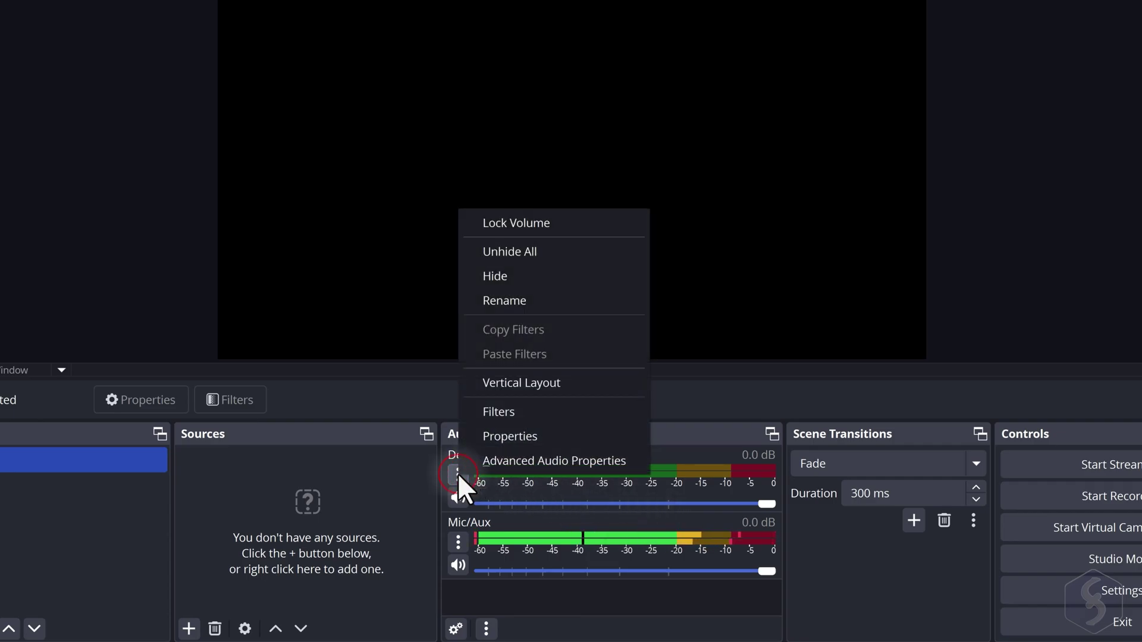
pyautogui.click(513, 434)
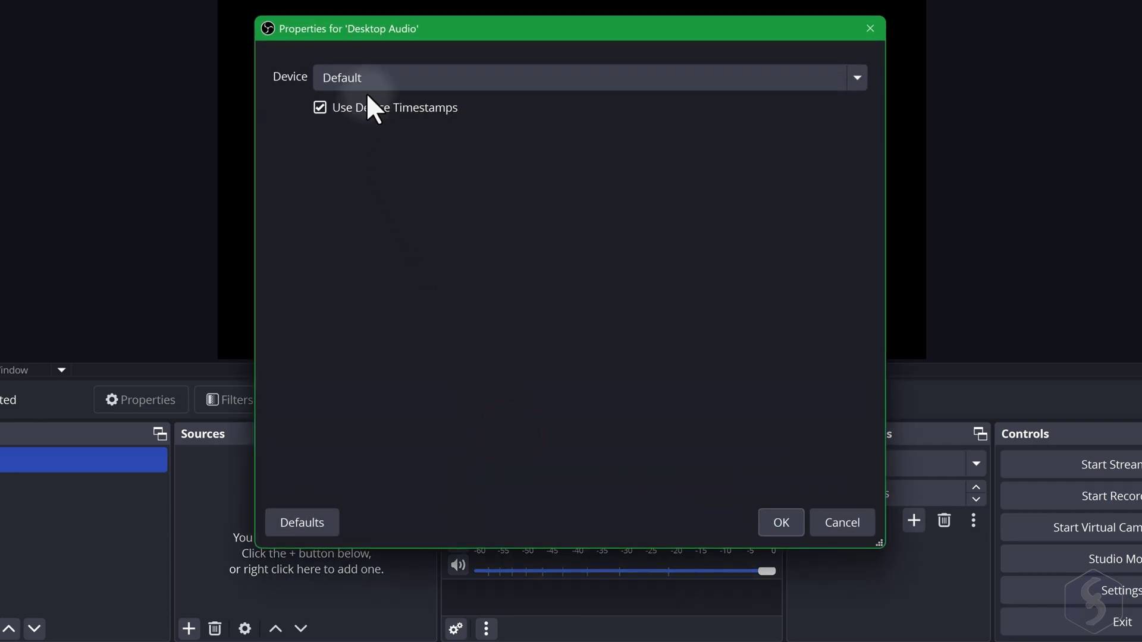
pyautogui.click(450, 76)
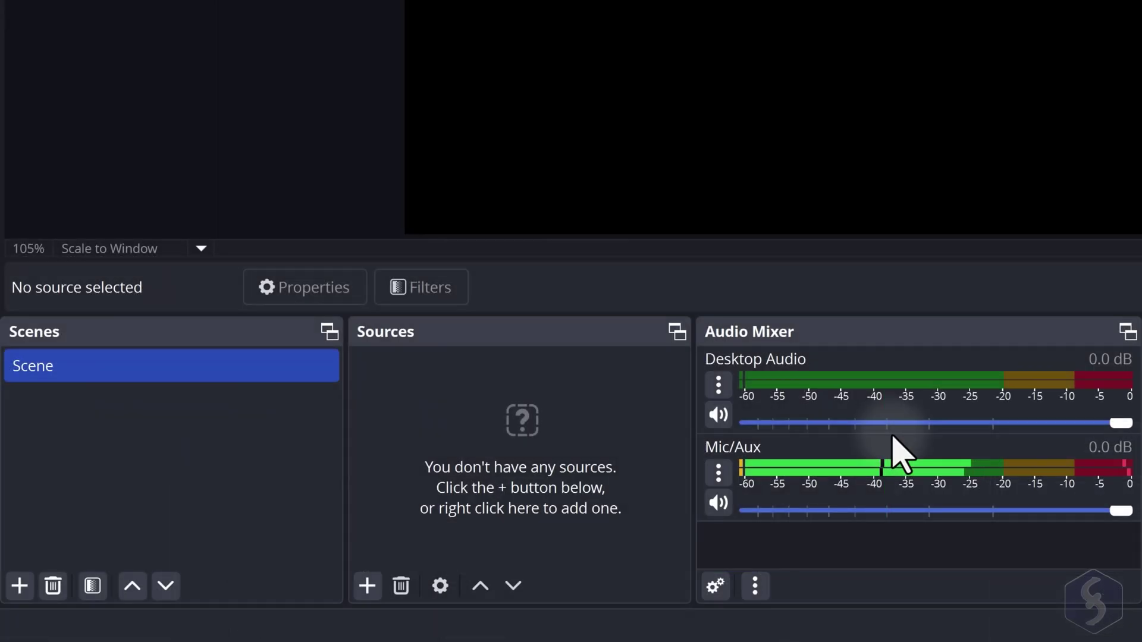
# Step: Add a new scene named Scene 2, then return to the original Scene
pyautogui.click(20, 586)
pyautogui.click(820, 189)
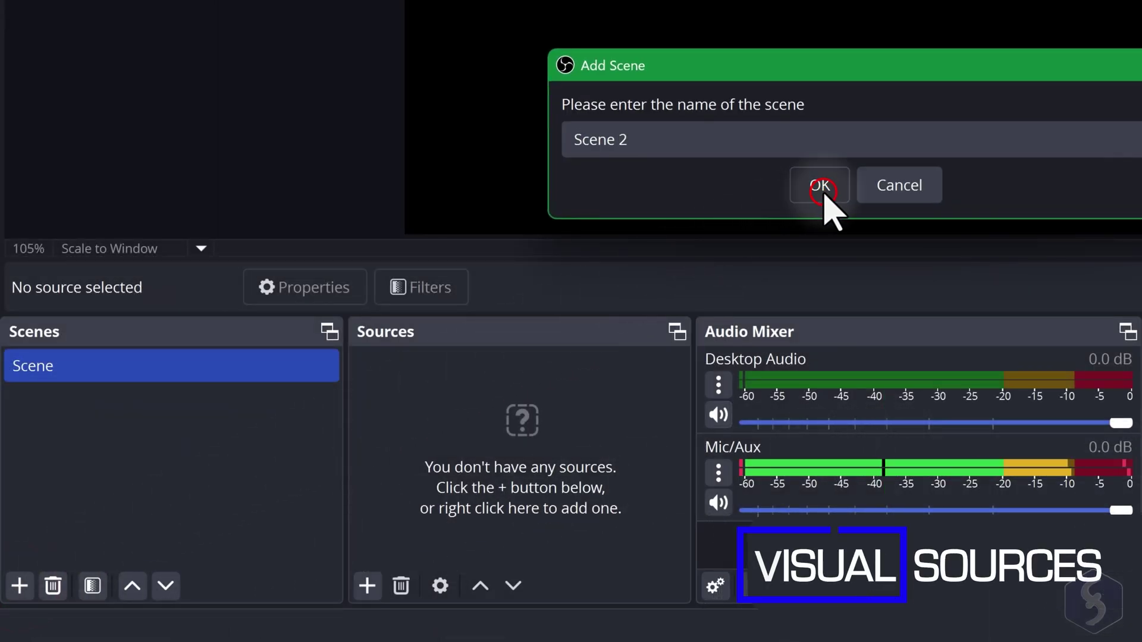
pyautogui.click(141, 375)
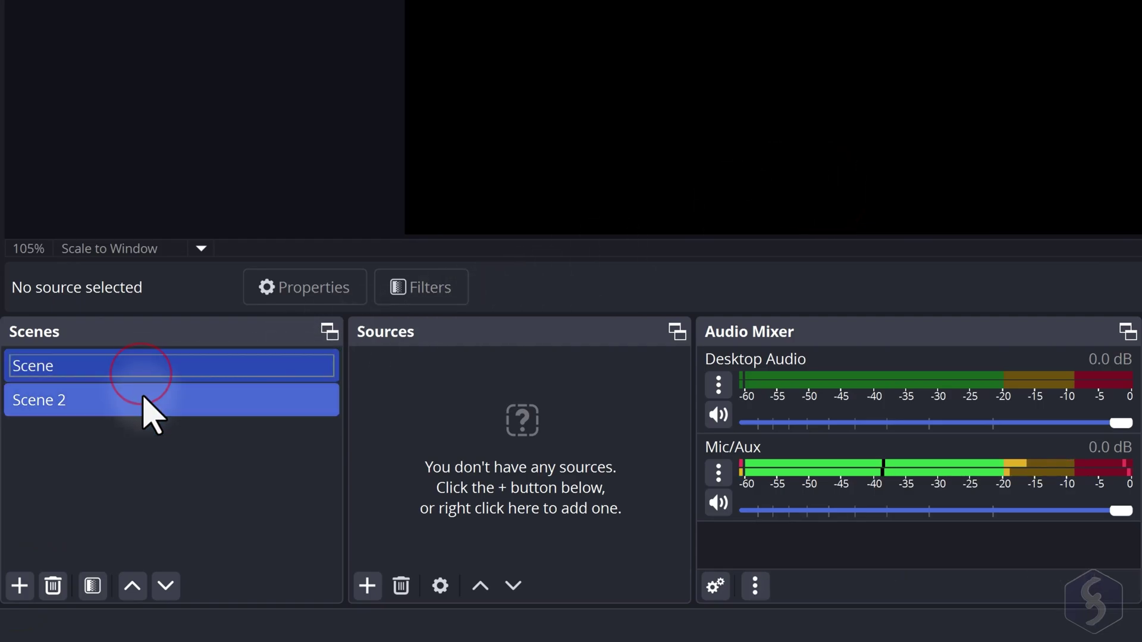
pyautogui.click(144, 373)
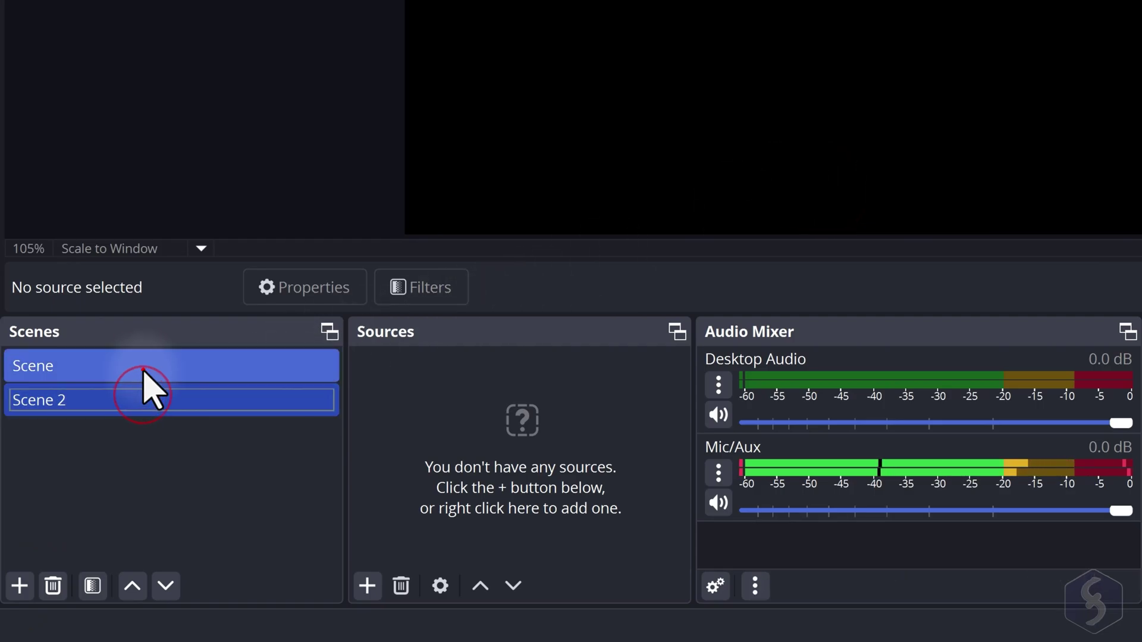
# Step: Browse the source type list without adding anything, then toggle between Scene 2 and the original scene
pyautogui.click(367, 586)
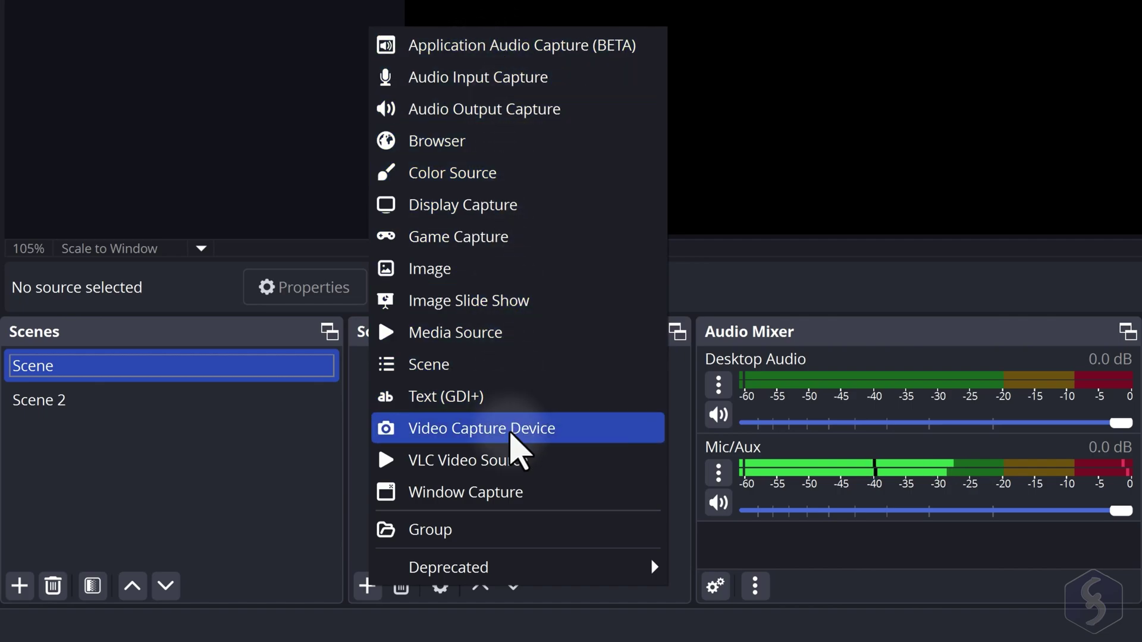
pyautogui.click(910, 403)
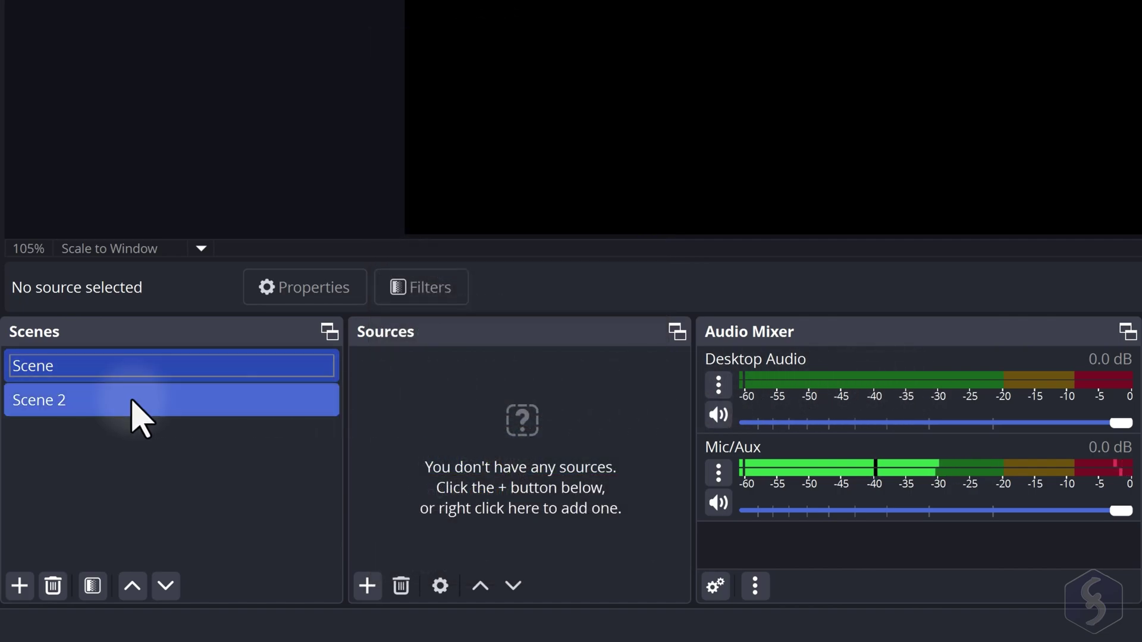
pyautogui.click(132, 400)
pyautogui.click(145, 365)
pyautogui.click(141, 395)
pyautogui.click(151, 359)
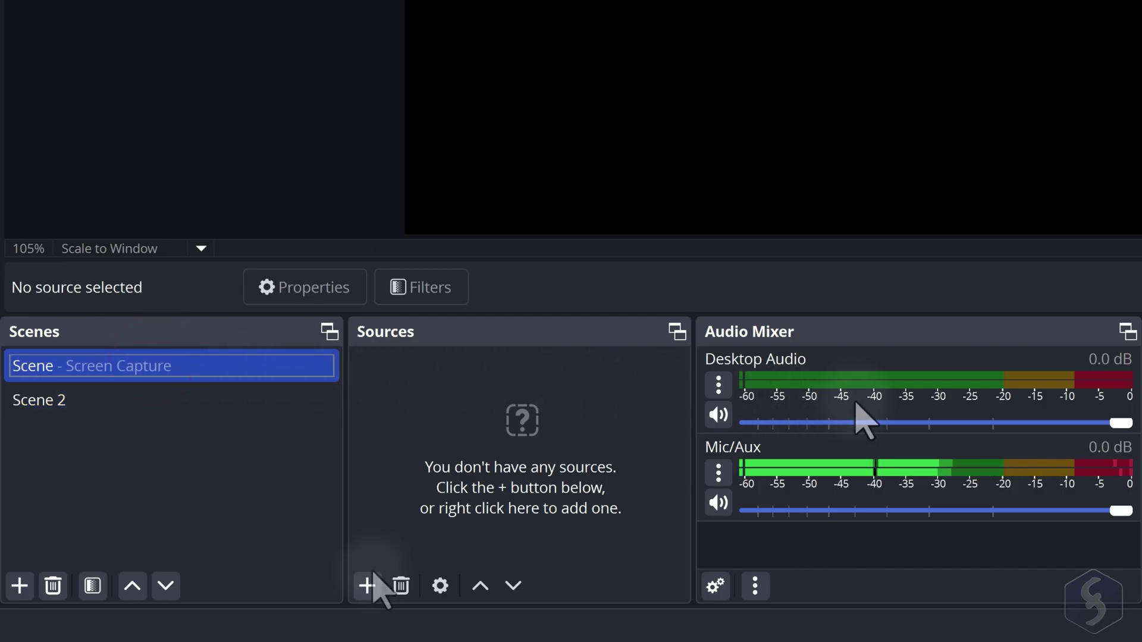
# Step: Add a Display Capture of the primary 3840x2160 monitor using the Windows 10 (1903 and up) method
pyautogui.click(367, 586)
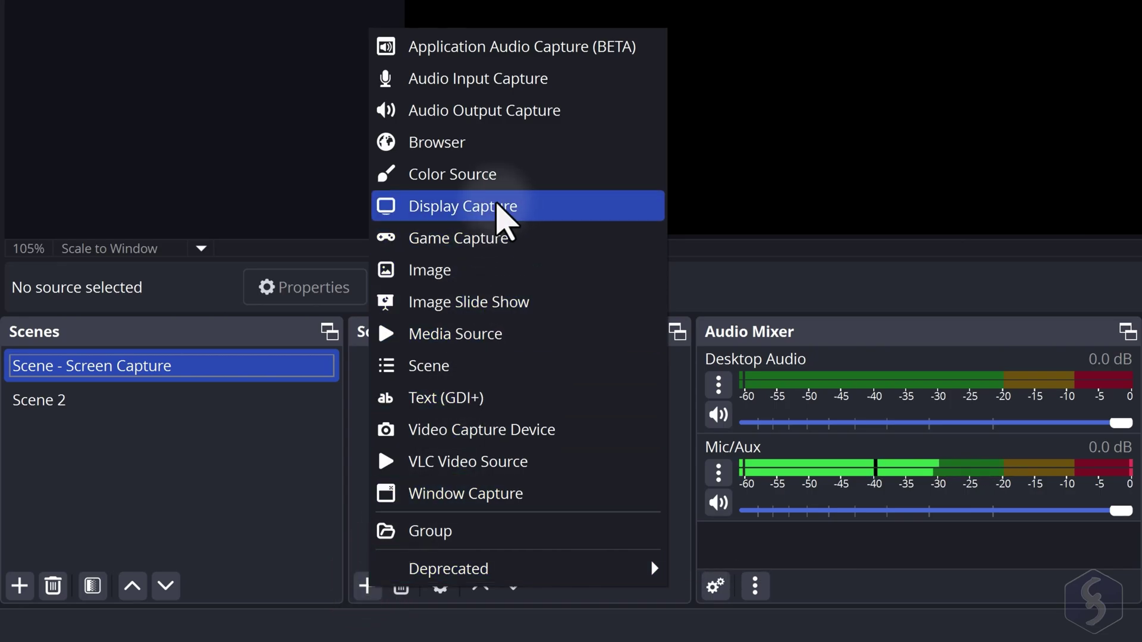
pyautogui.click(516, 219)
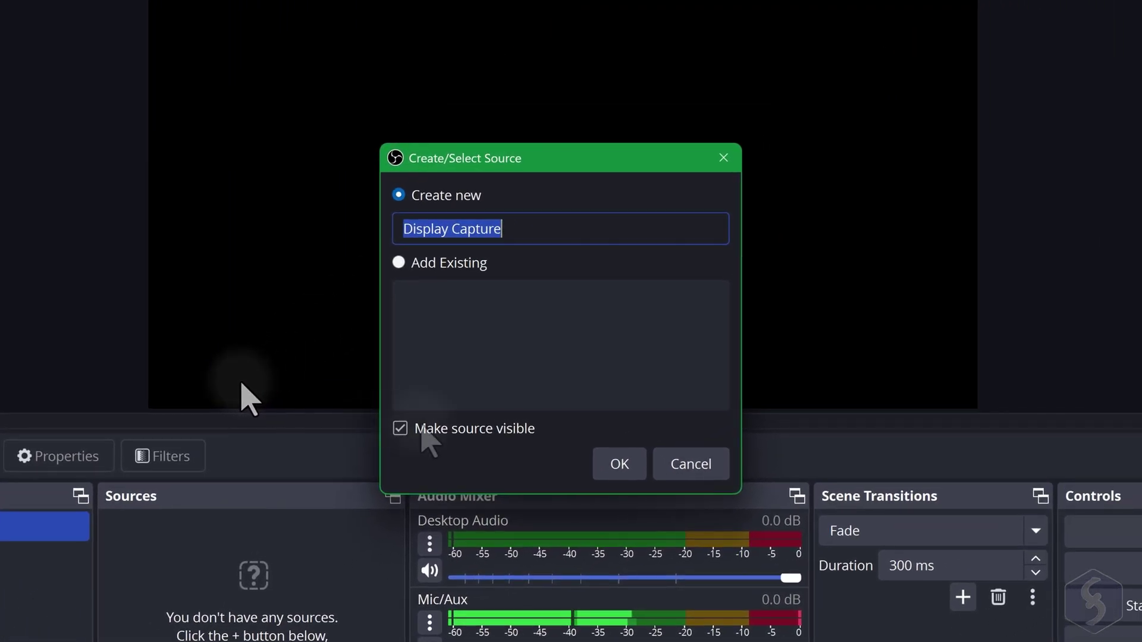
pyautogui.click(711, 426)
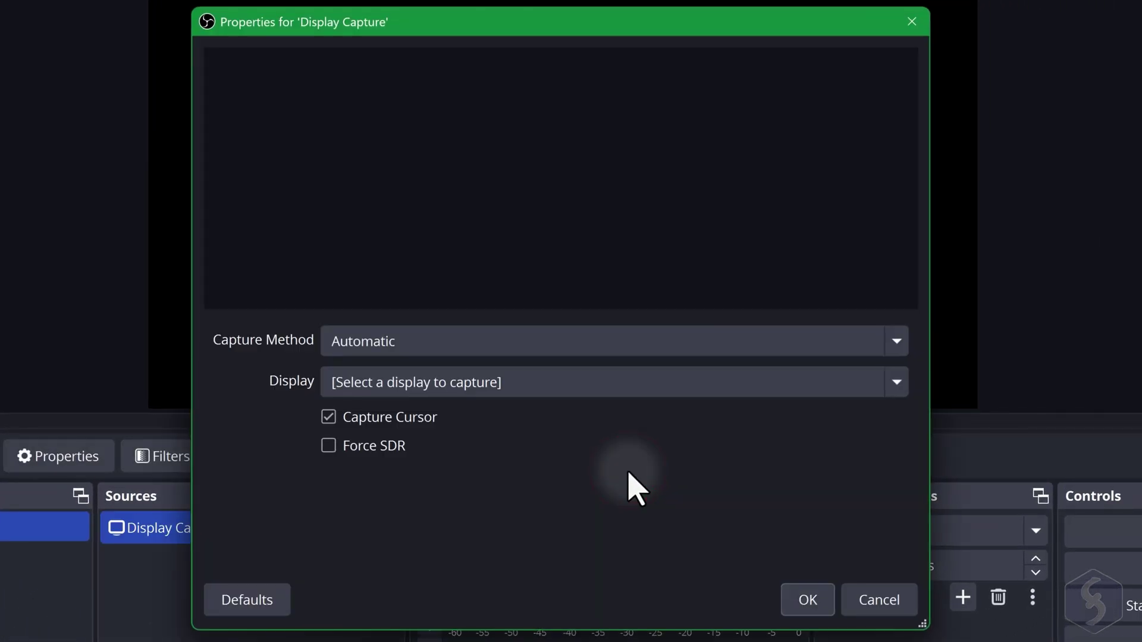
pyautogui.click(454, 341)
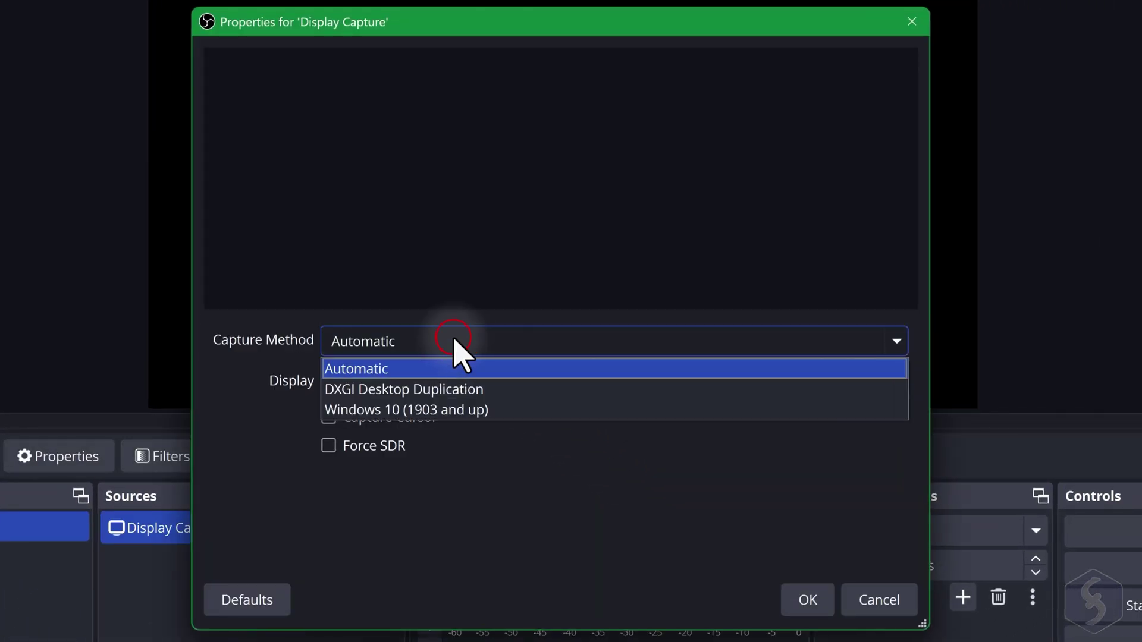
pyautogui.click(450, 408)
pyautogui.click(475, 385)
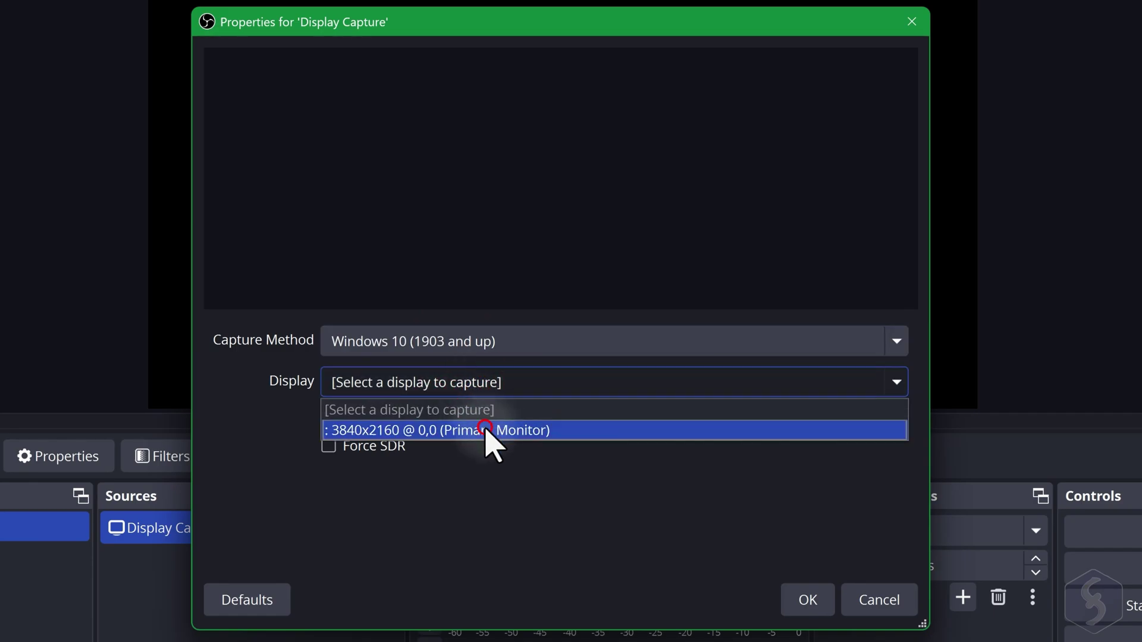
pyautogui.click(485, 430)
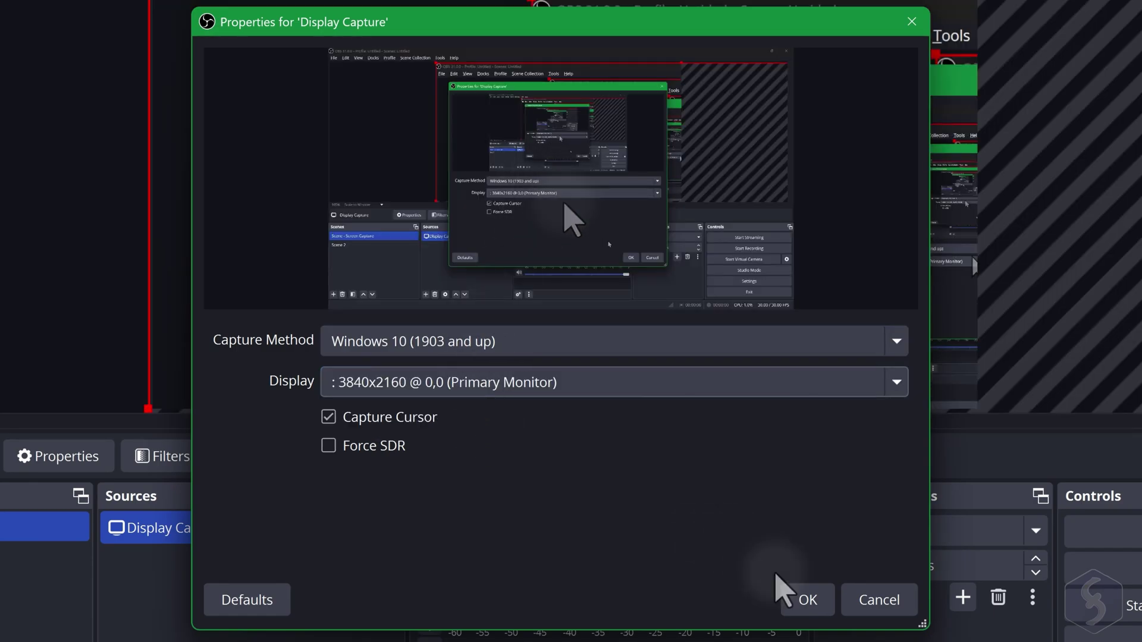
pyautogui.click(814, 601)
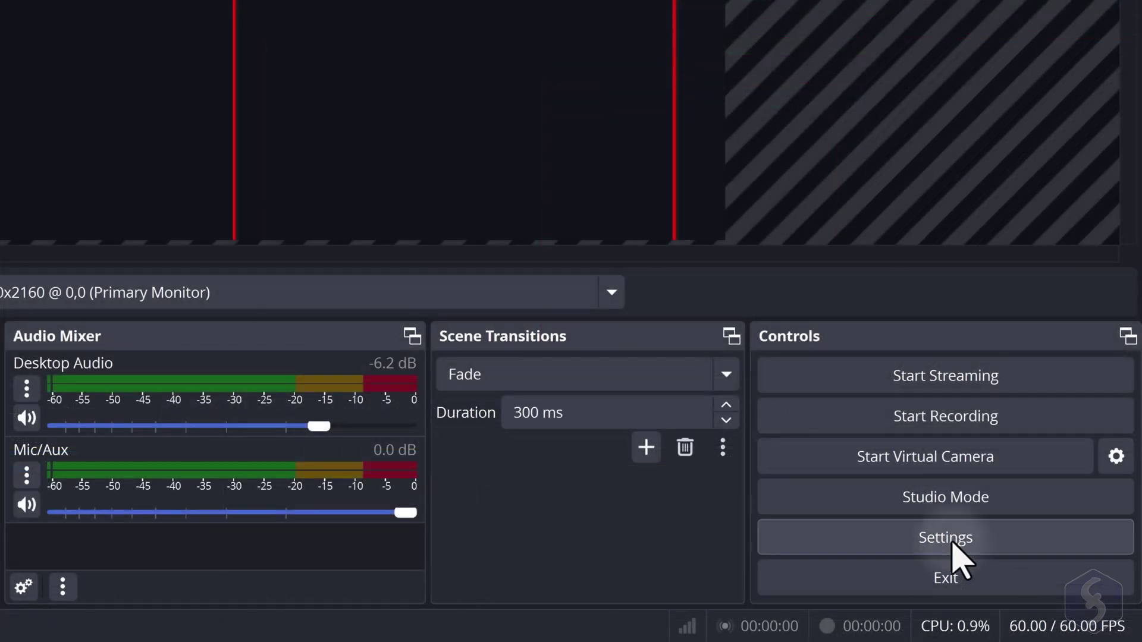
# Step: Set the Base (Canvas) Resolution to 3840x2160 in the Video settings and apply it
pyautogui.click(1043, 576)
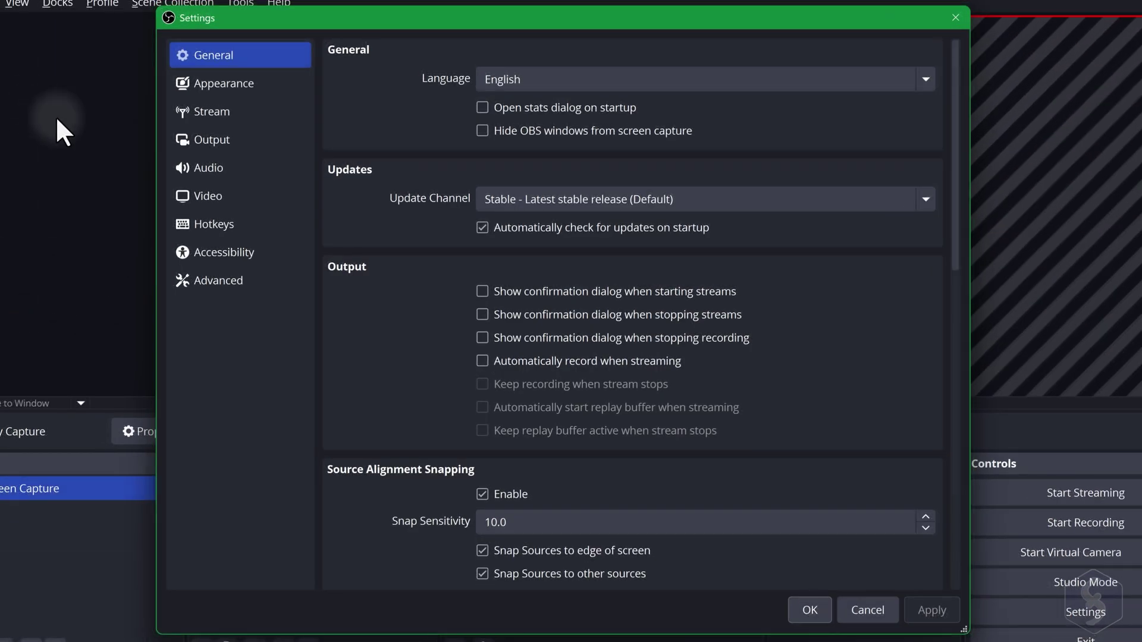
pyautogui.click(234, 196)
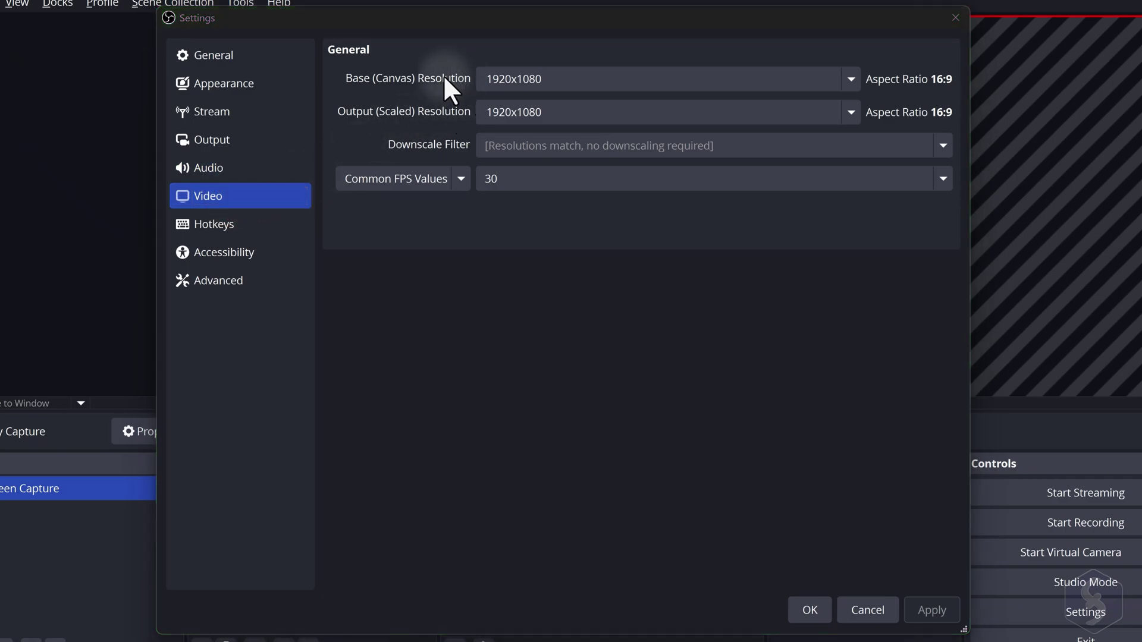
pyautogui.click(851, 80)
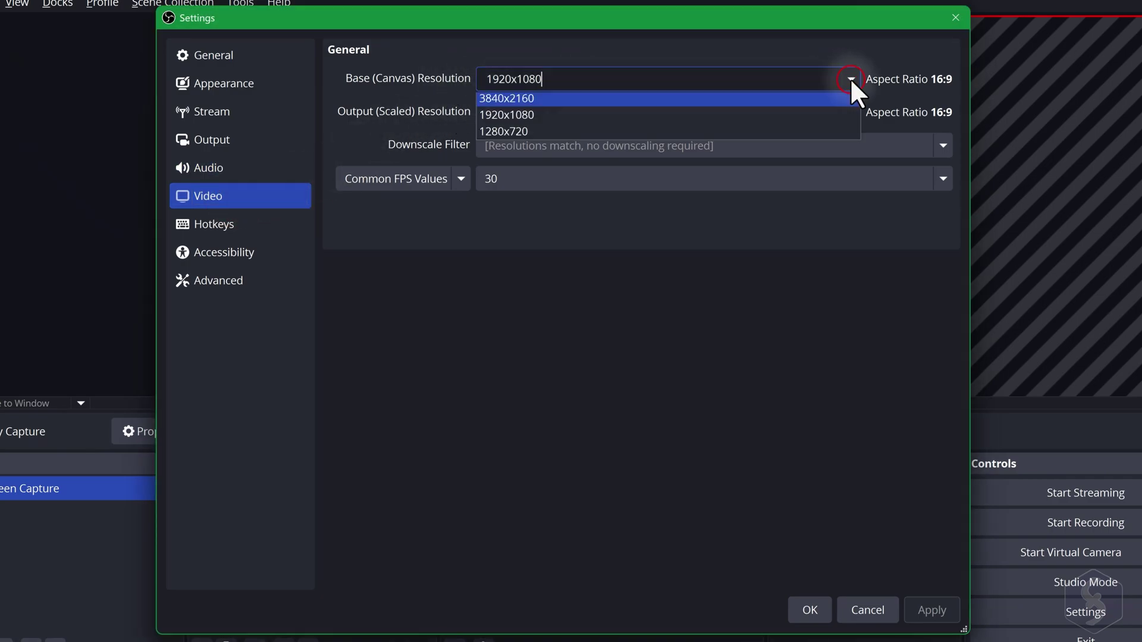
pyautogui.click(693, 101)
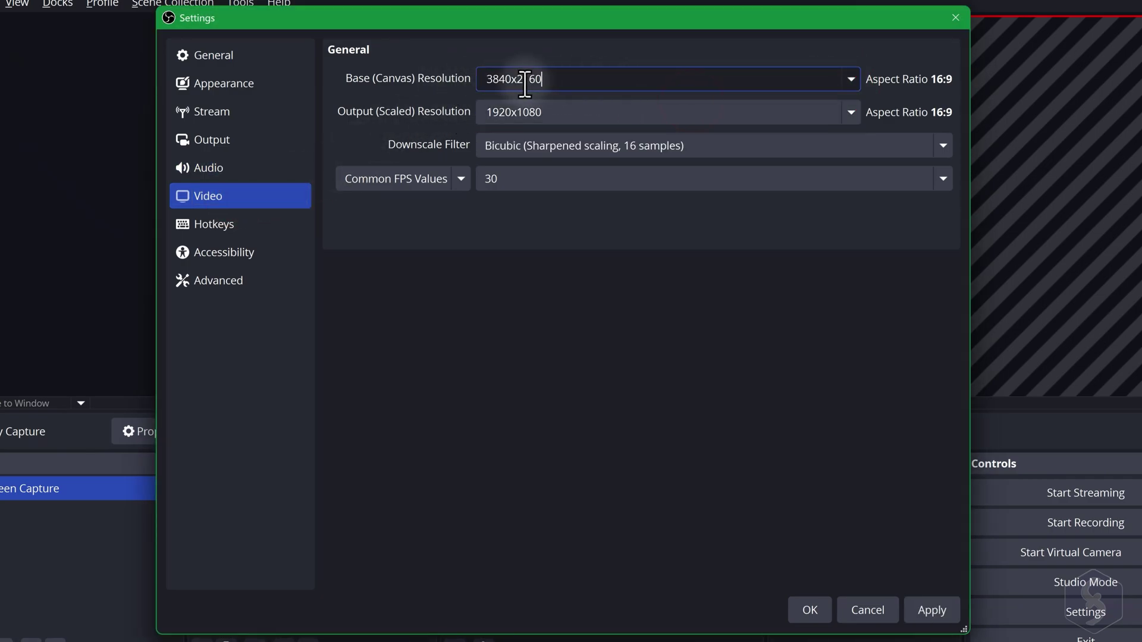
pyautogui.click(812, 612)
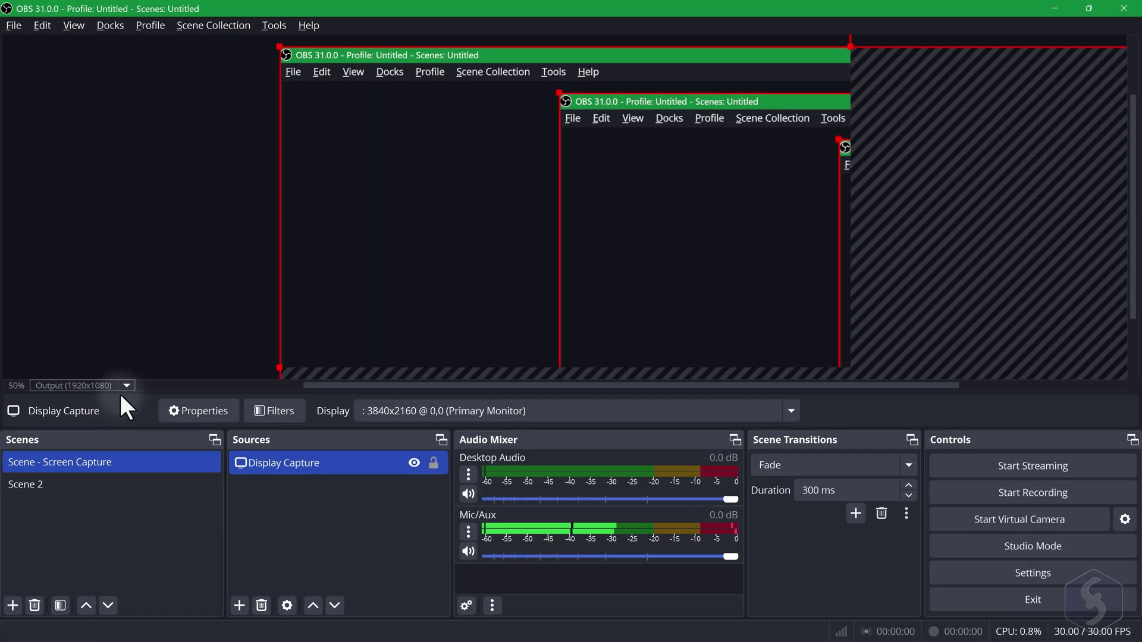
pyautogui.click(124, 381)
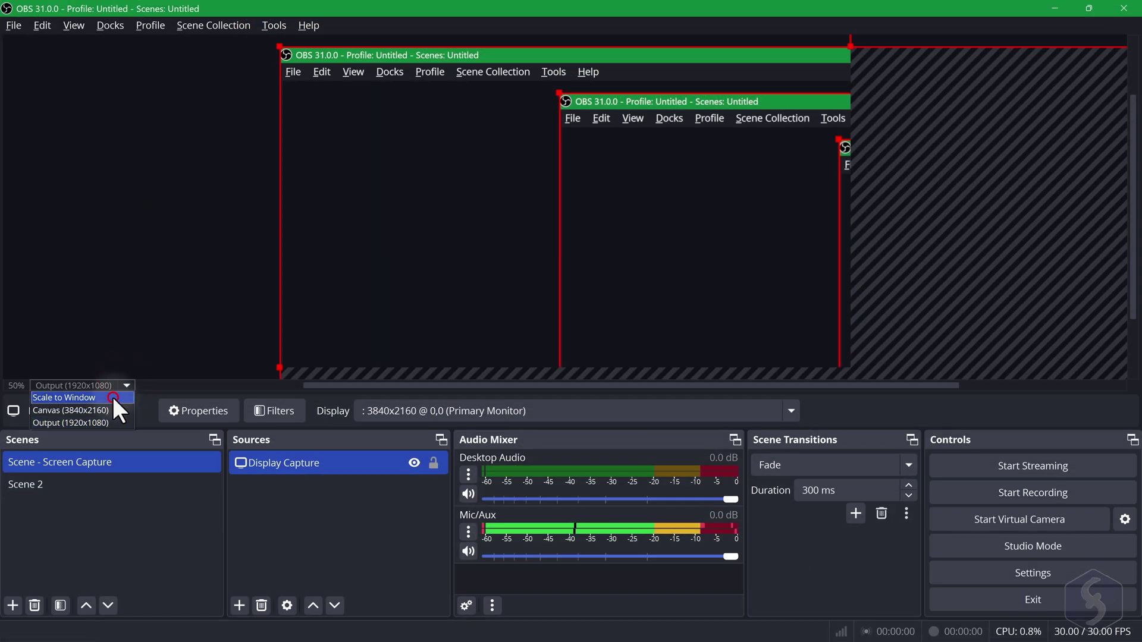
# Step: Scale the preview to window, fit the Display Capture to the full canvas with Ctrl+F, and maximize OBS
pyautogui.click(112, 396)
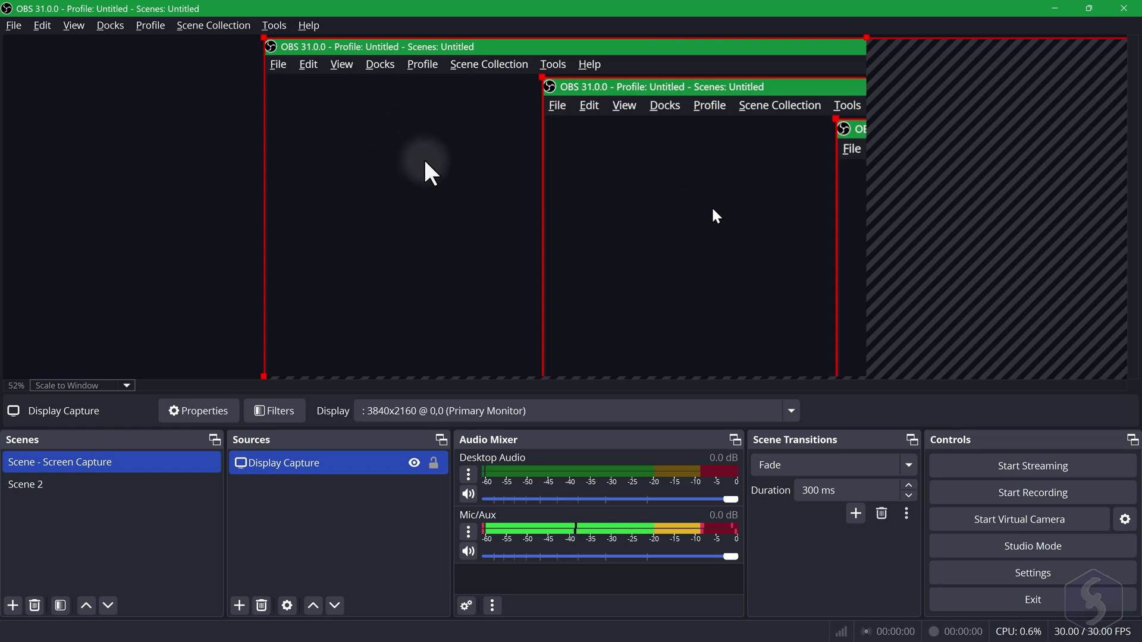
pyautogui.hotkey('ctrl', 'f')
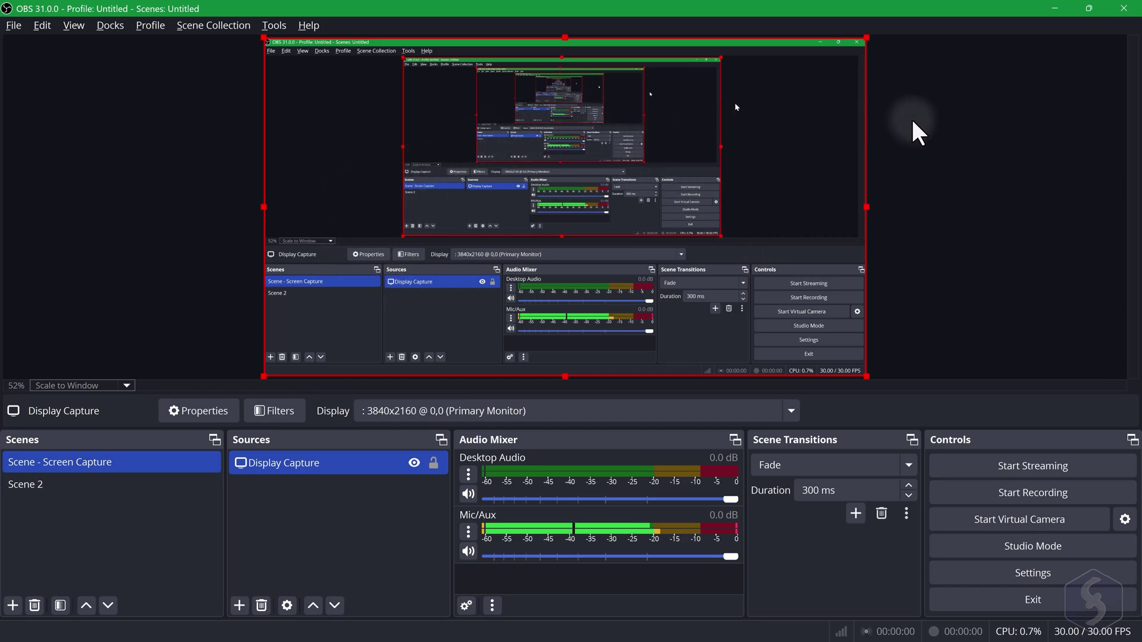
pyautogui.click(964, 117)
pyautogui.click(859, 132)
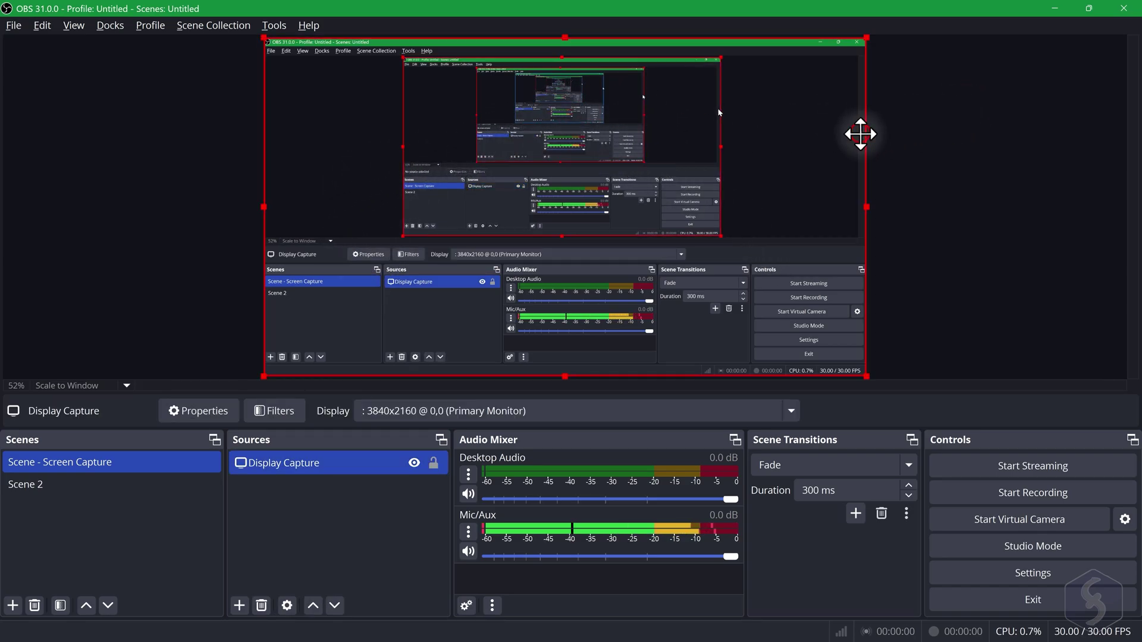
pyautogui.click(973, 137)
pyautogui.click(837, 146)
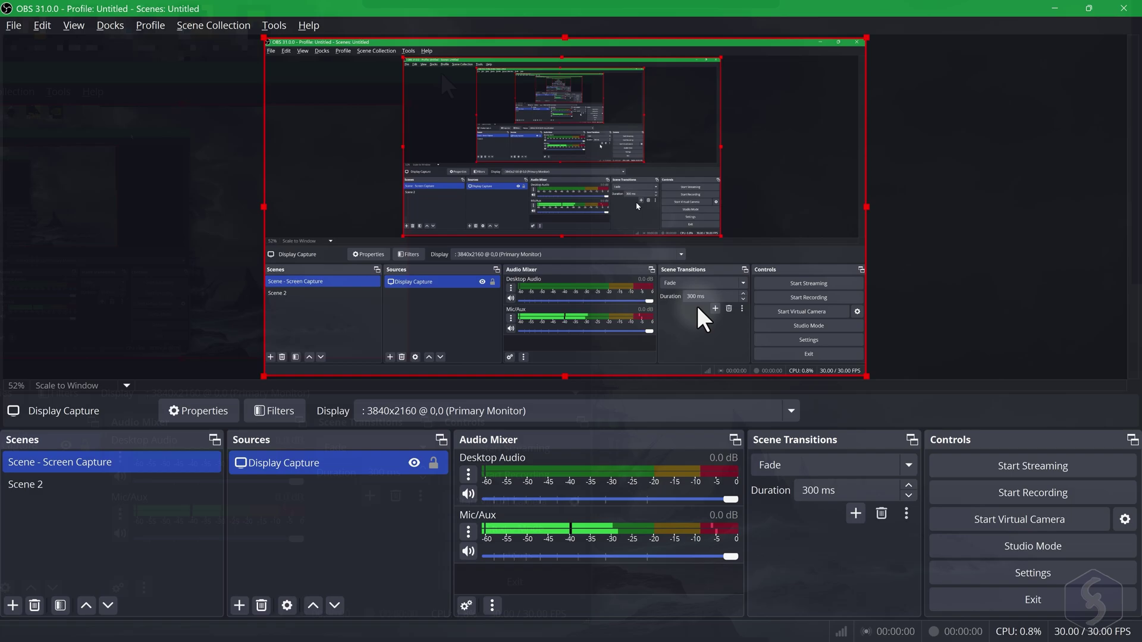
pyautogui.moveTo(441, 8); pyautogui.dragTo(698, 31)
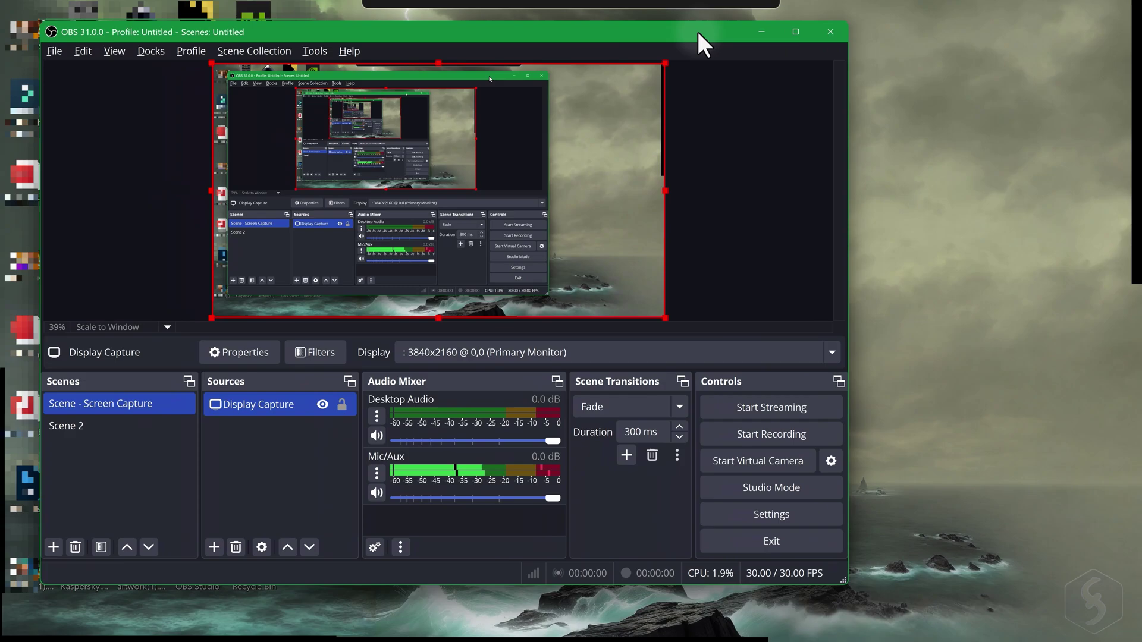
pyautogui.click(800, 31)
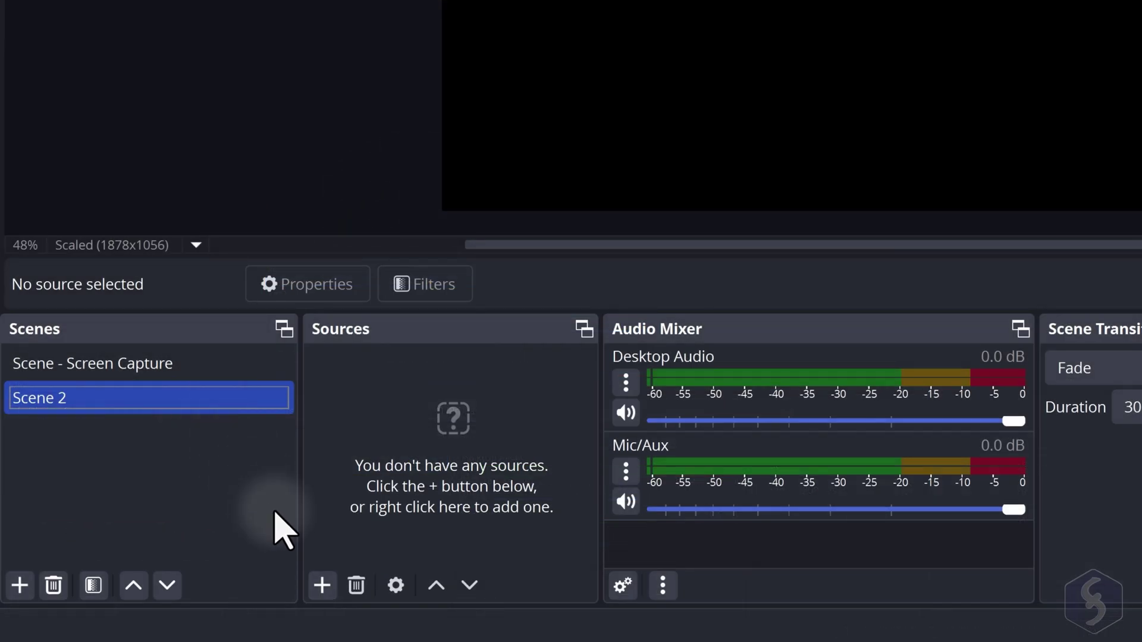
# Step: Add a Window Capture source to Scene 2 that captures the Adobe Premiere Pro window
pyautogui.click(239, 605)
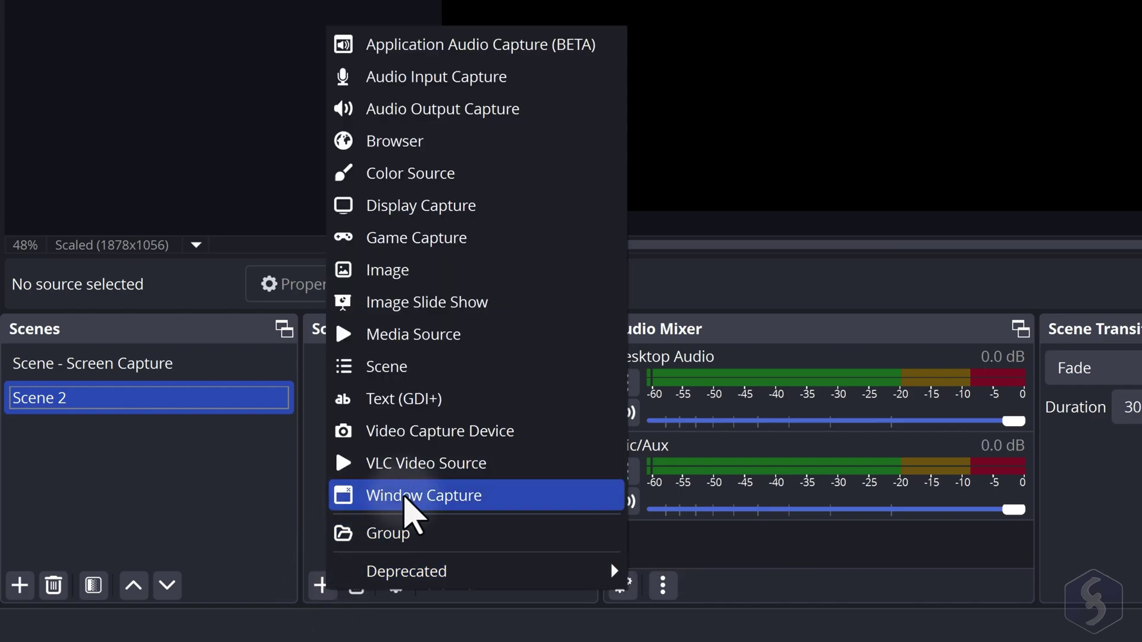
pyautogui.click(403, 497)
pyautogui.click(932, 294)
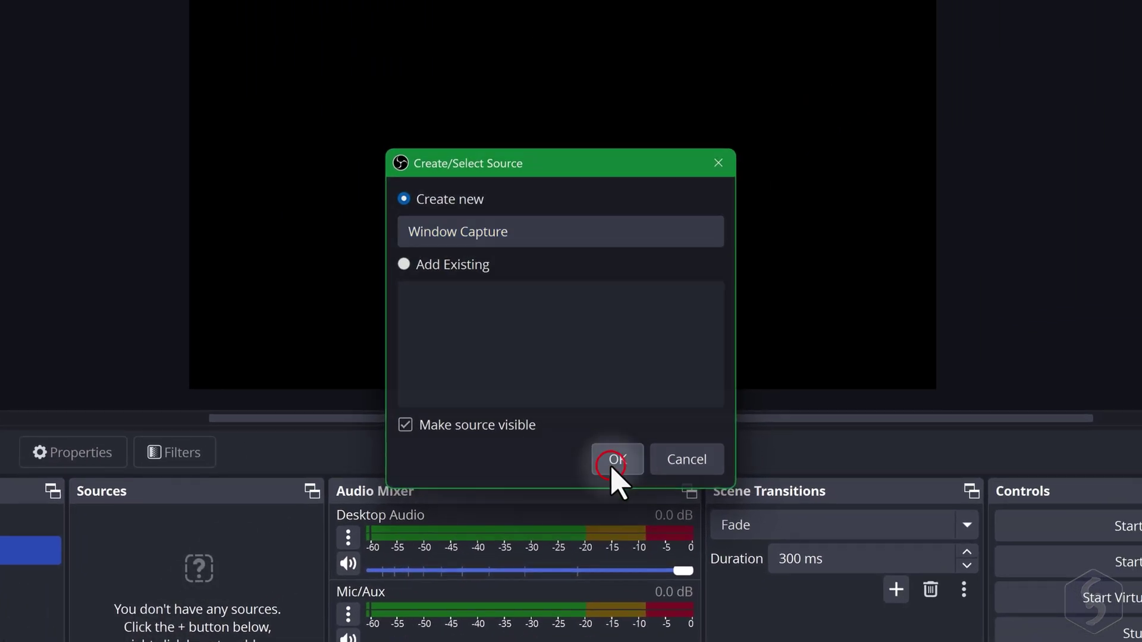
pyautogui.click(604, 343)
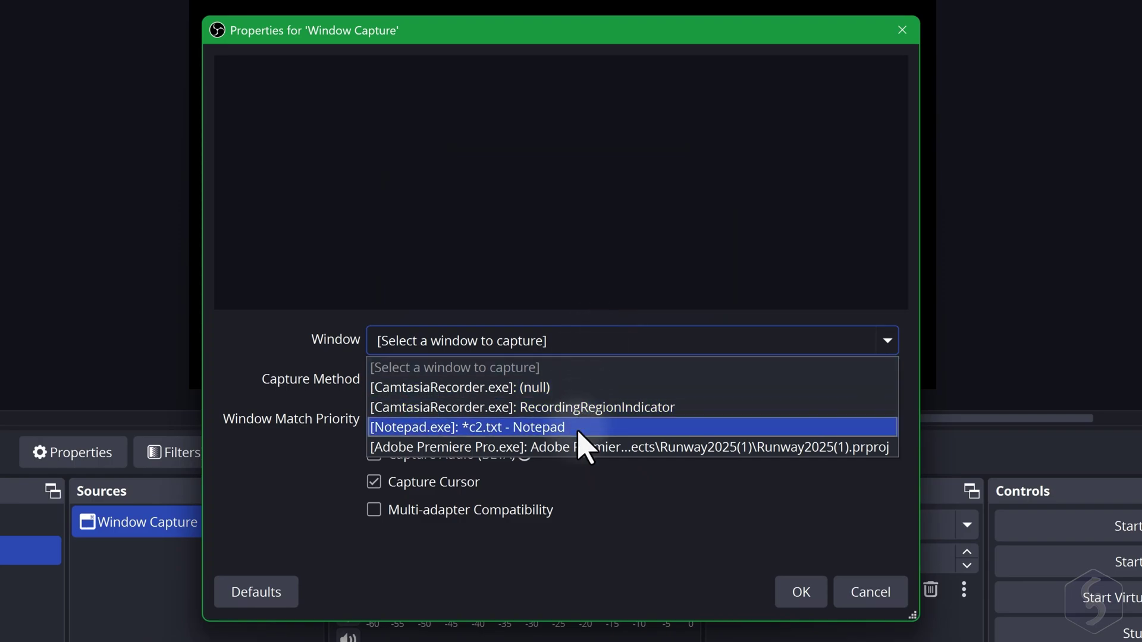
pyautogui.click(586, 447)
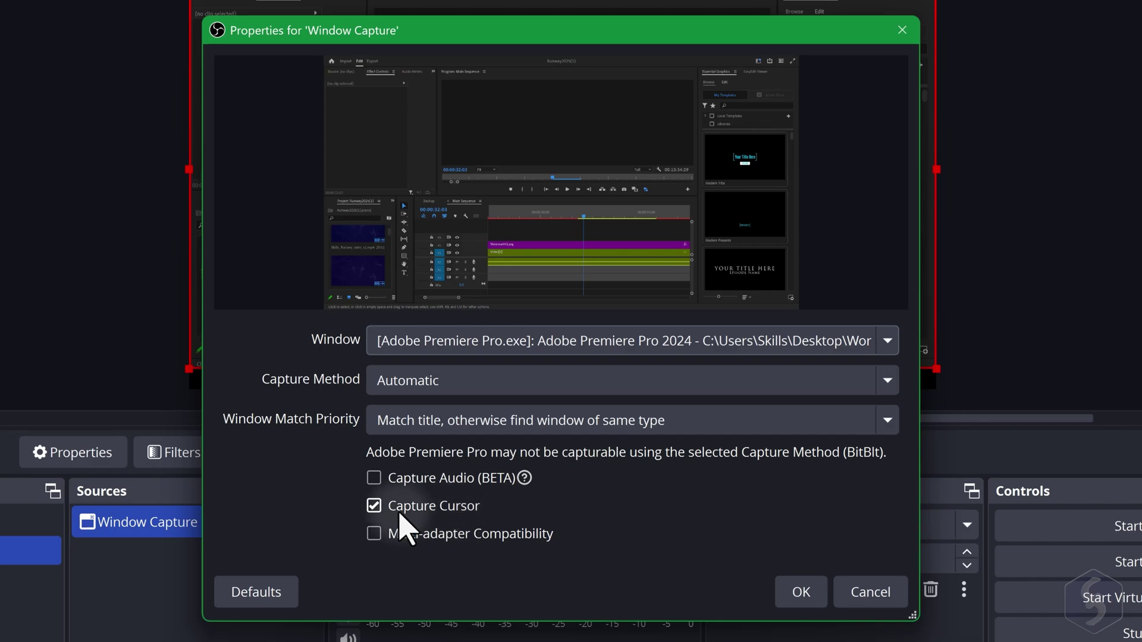
pyautogui.click(793, 596)
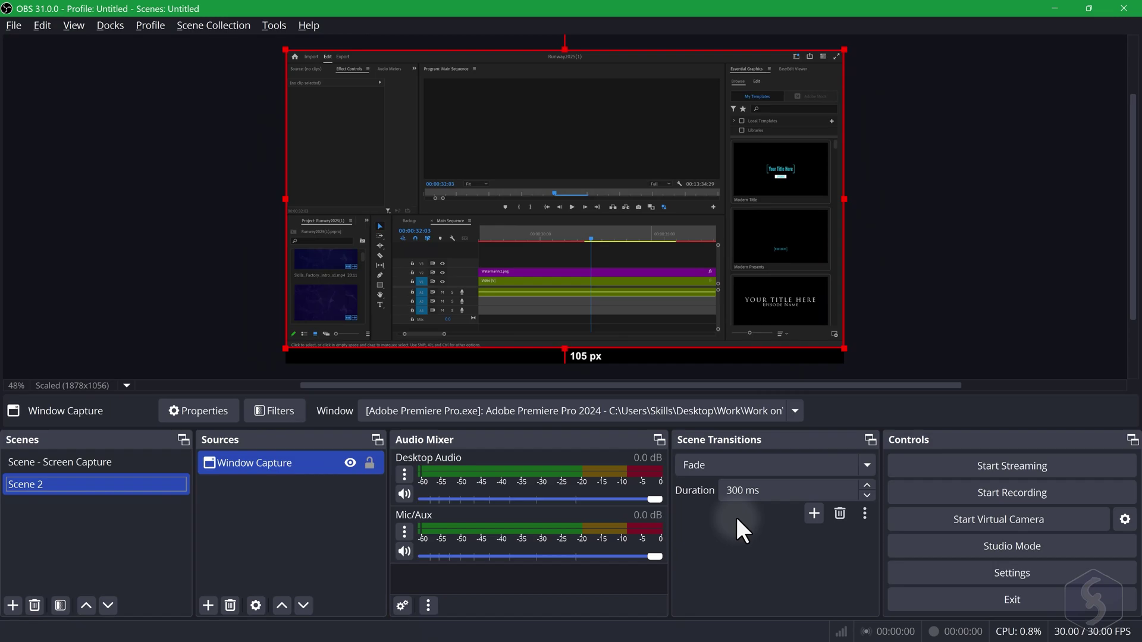
# Step: Bring Premiere Pro forward, move its window down, then minimize it back to OBS
pyautogui.hotkey('alt', 'Tab')
pyautogui.moveTo(714, 36); pyautogui.dragTo(715, 166)
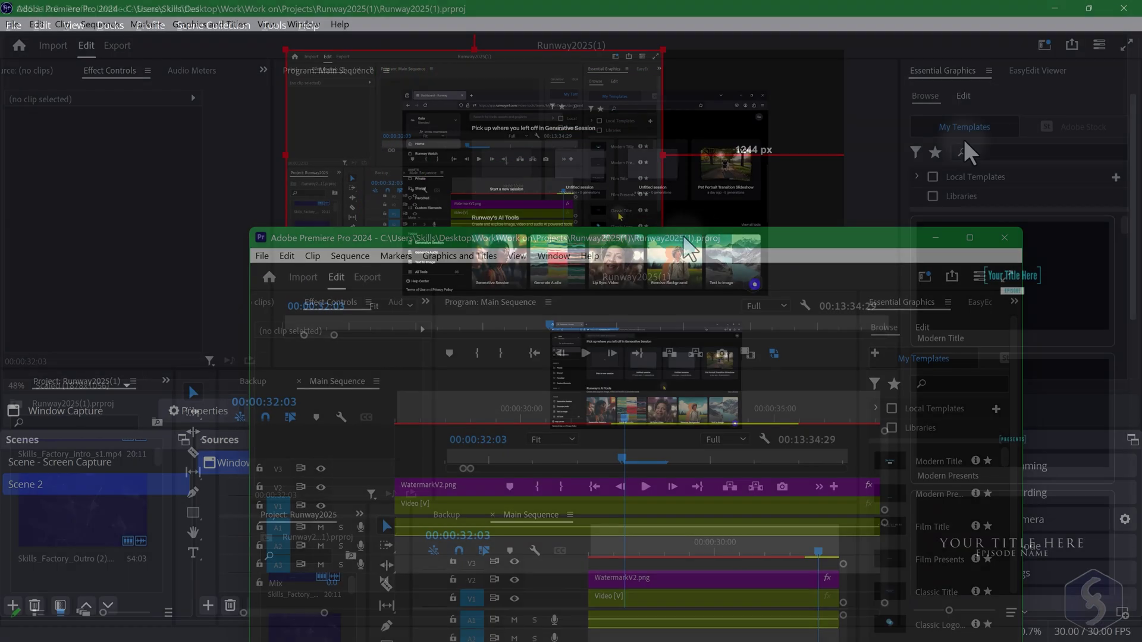
pyautogui.click(1055, 7)
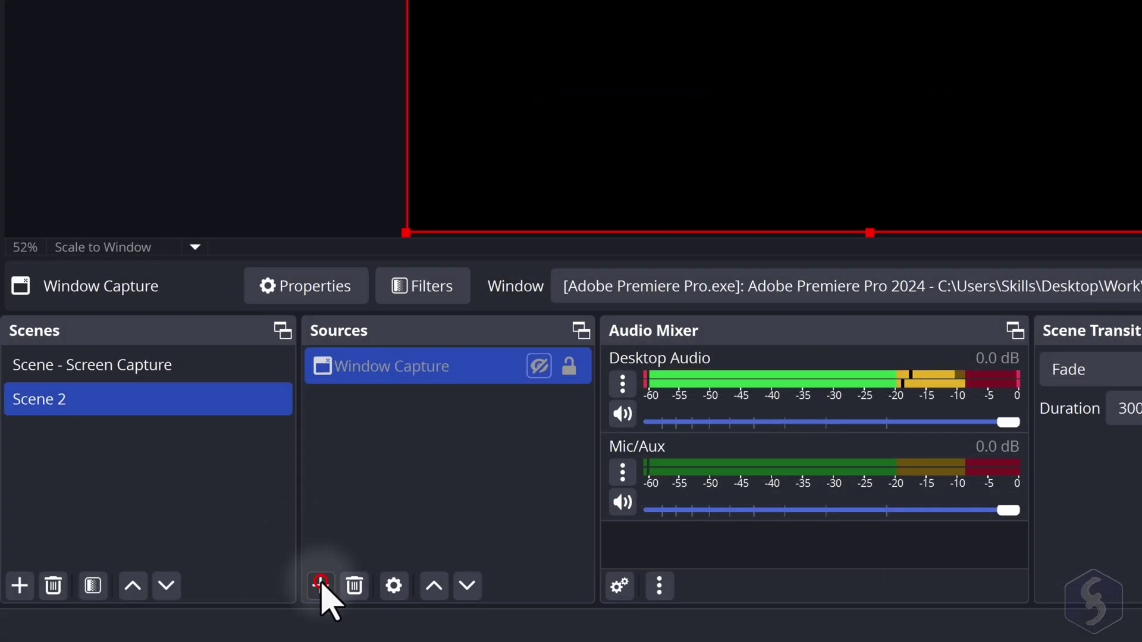
# Step: Add a Game Capture source in Capture specific window mode targeting Cats Hidden in Christmas
pyautogui.click(321, 586)
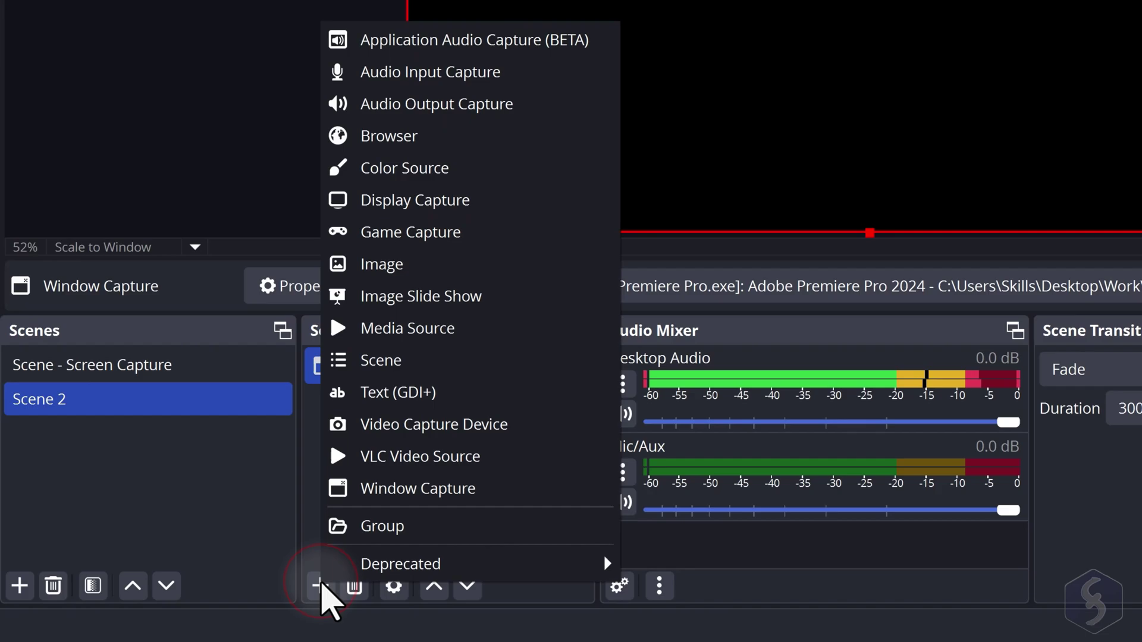
pyautogui.click(411, 232)
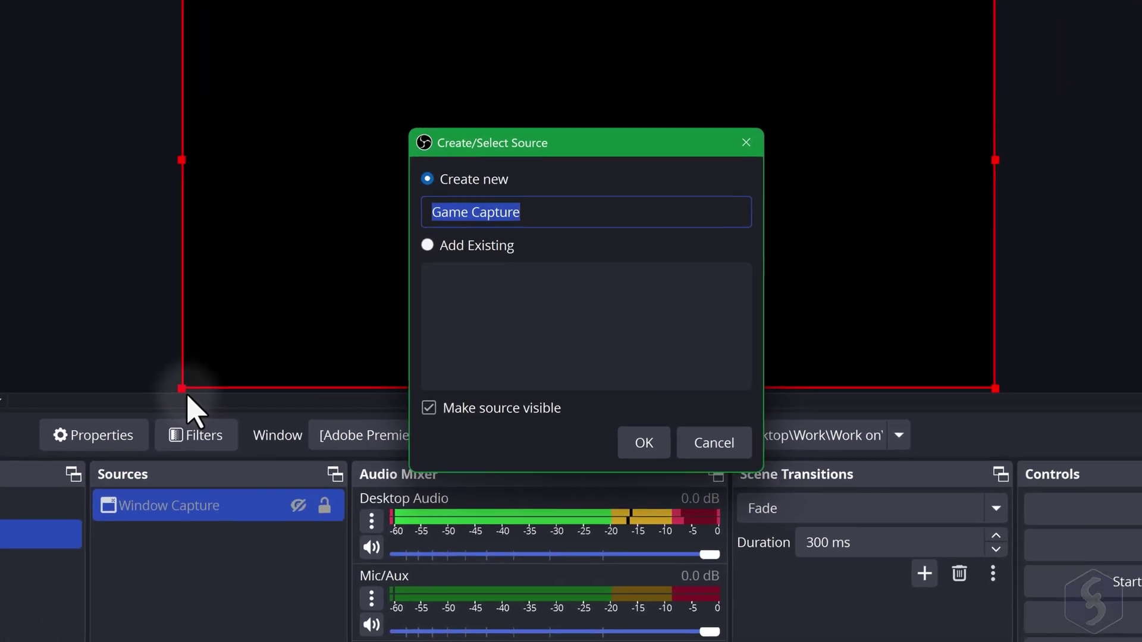
pyautogui.click(865, 329)
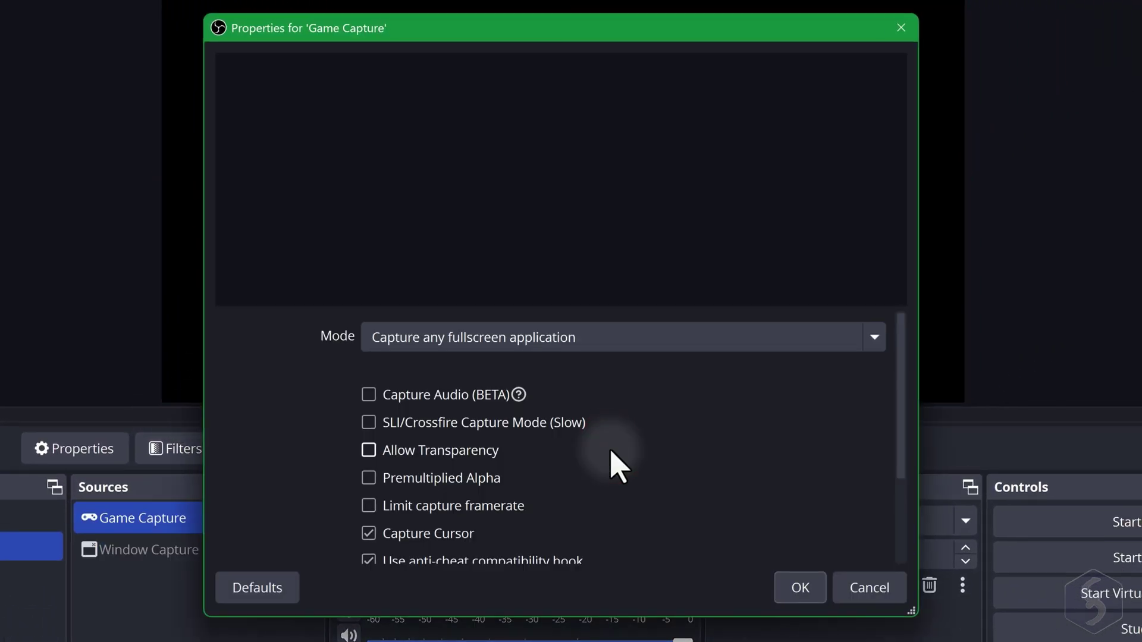
pyautogui.click(872, 337)
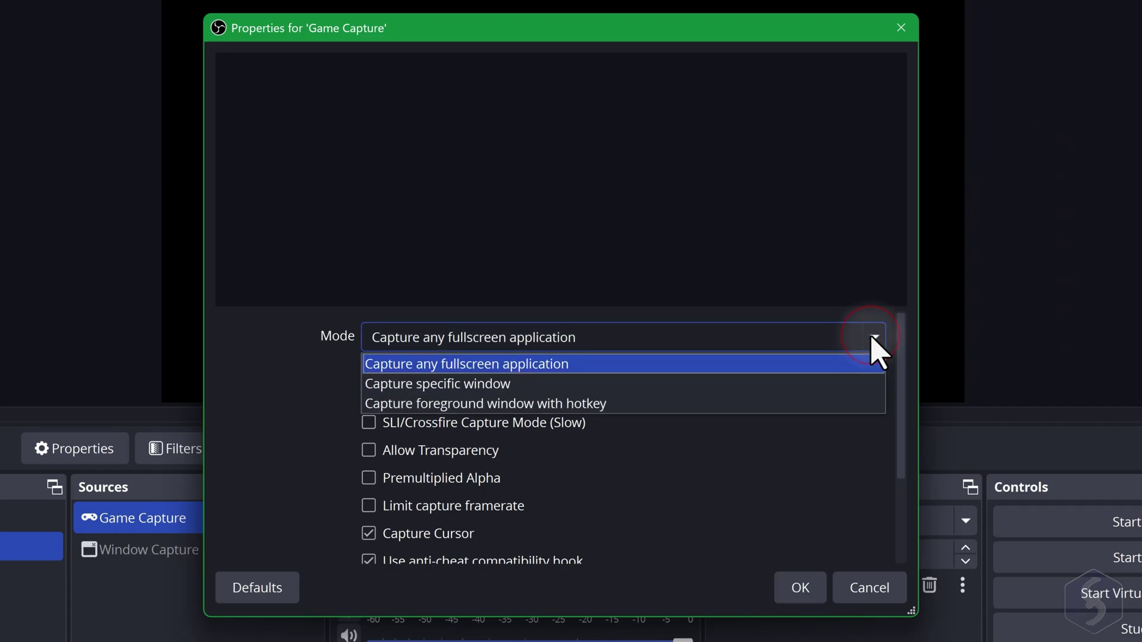
pyautogui.click(684, 384)
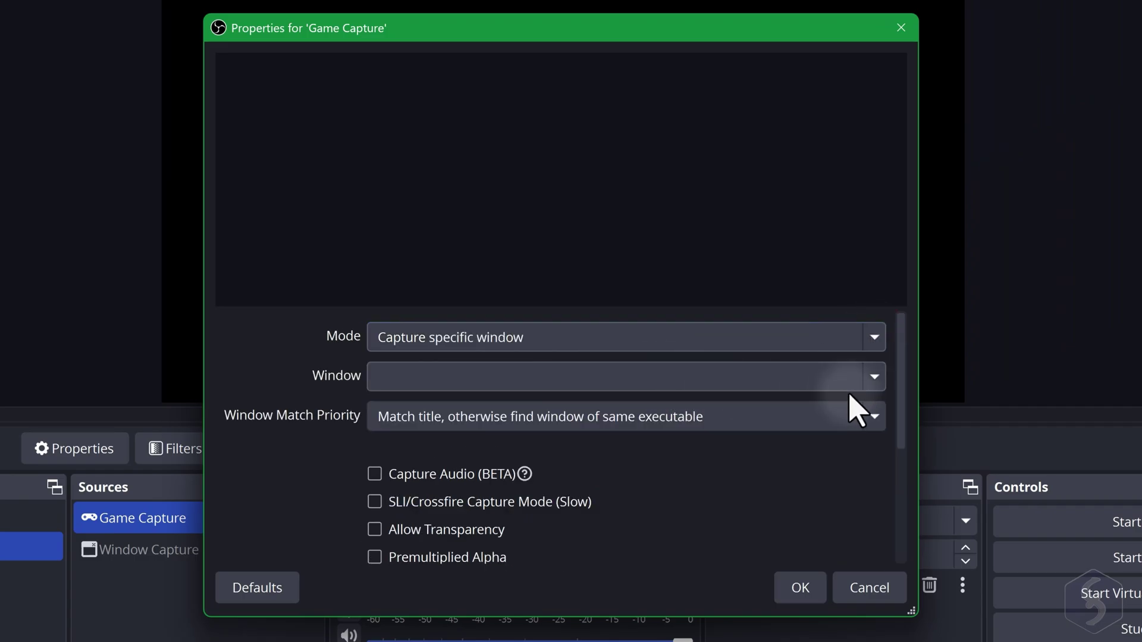
pyautogui.click(875, 379)
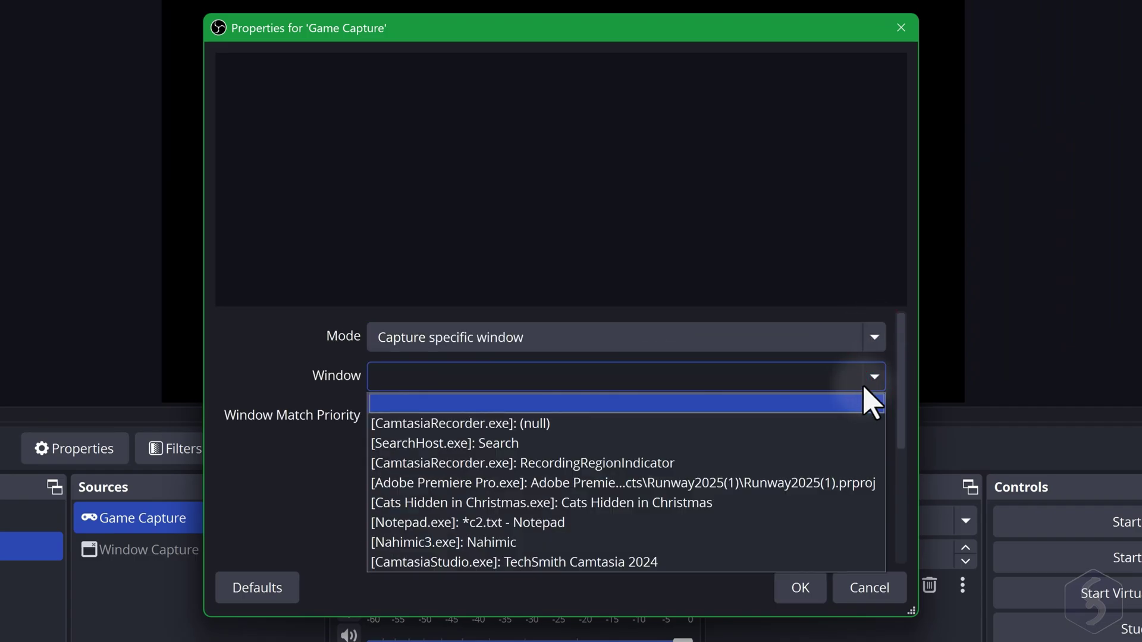
pyautogui.click(654, 504)
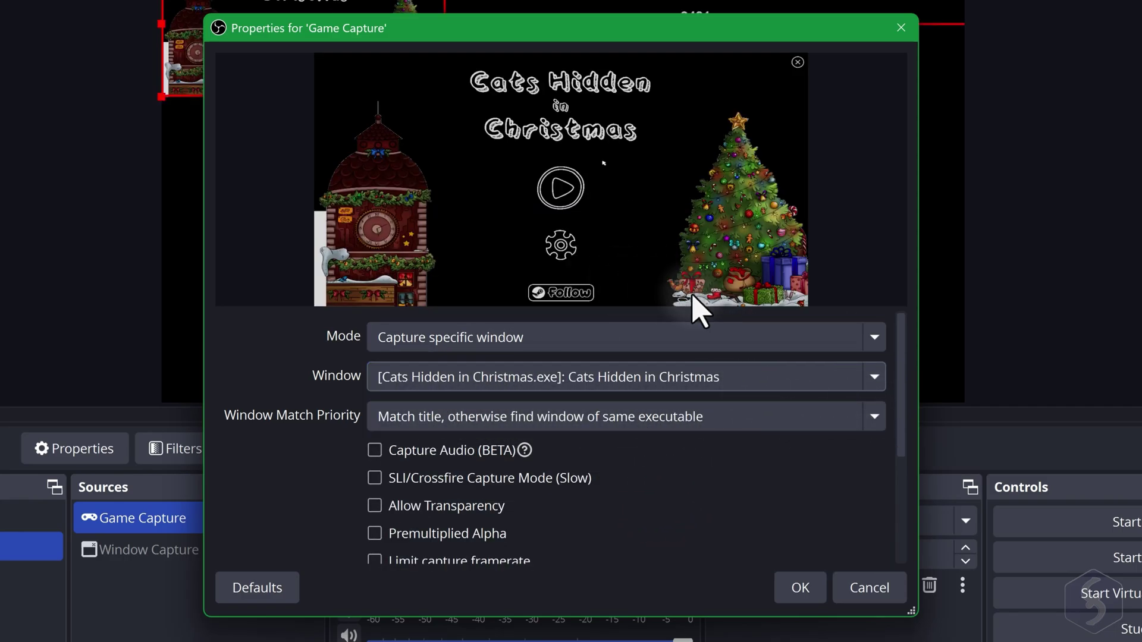
pyautogui.scroll(-3, 573, 467)
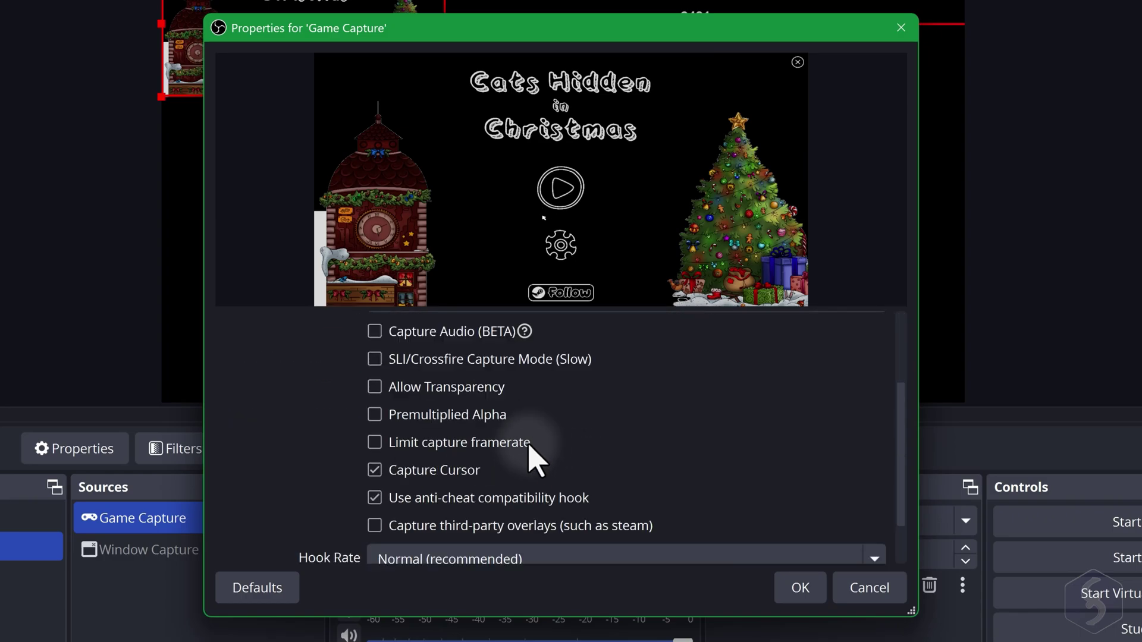
pyautogui.scroll(-2, 589, 428)
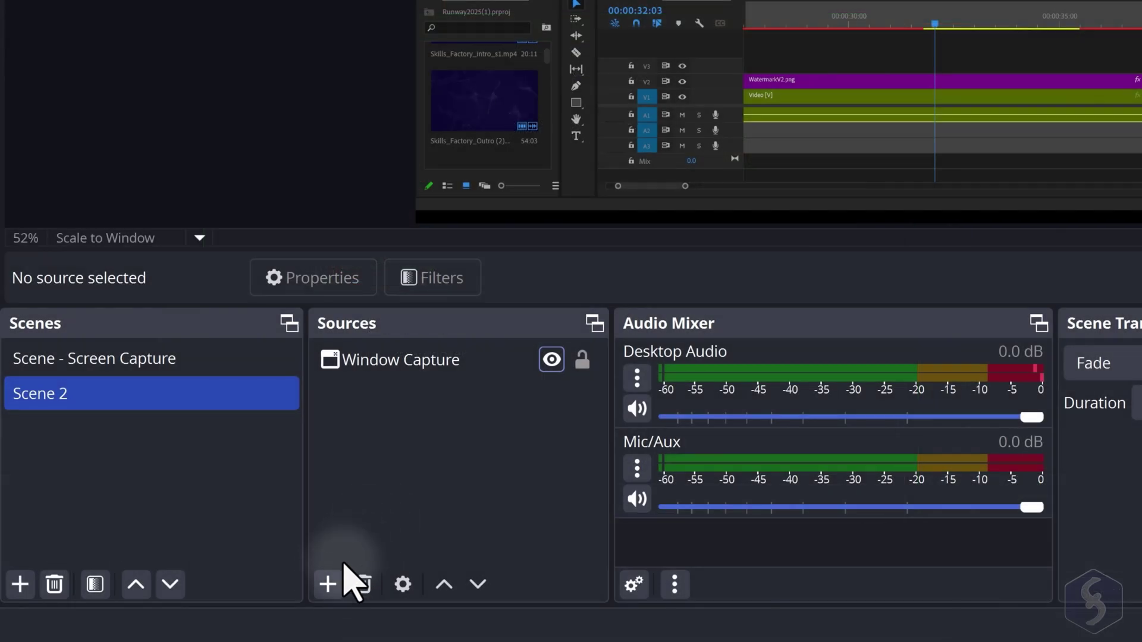
pyautogui.click(327, 584)
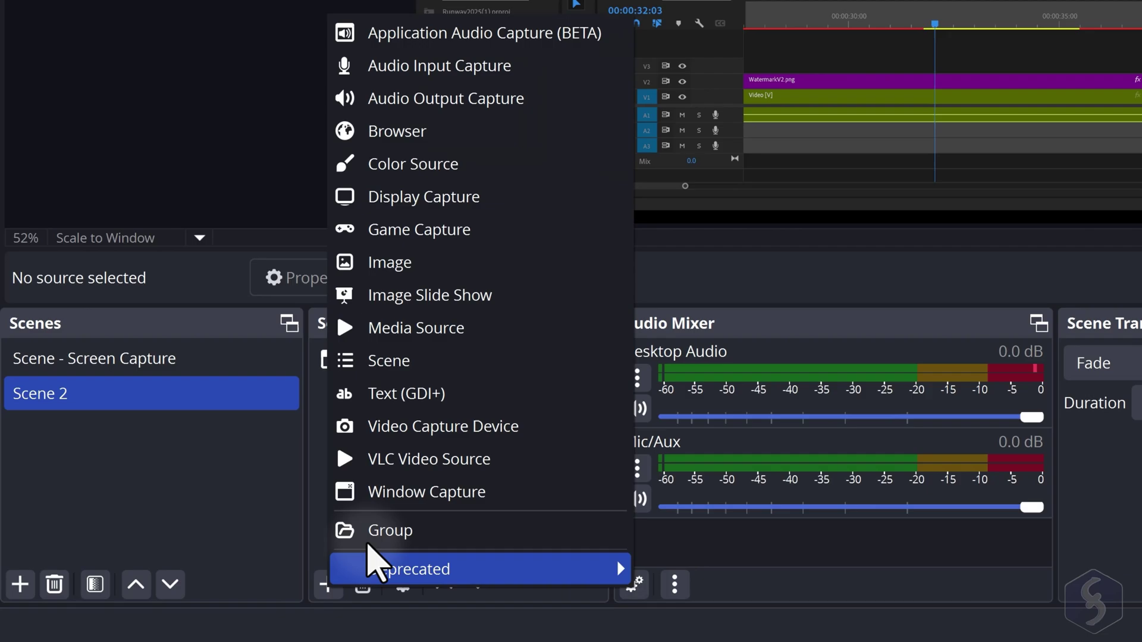
pyautogui.click(454, 437)
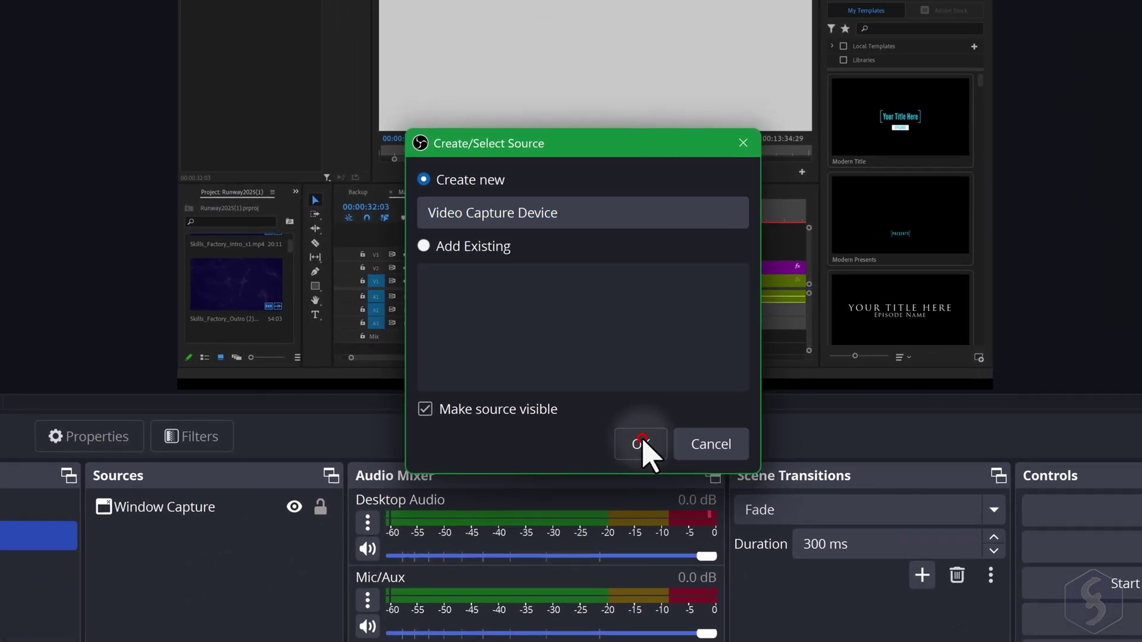
pyautogui.click(643, 443)
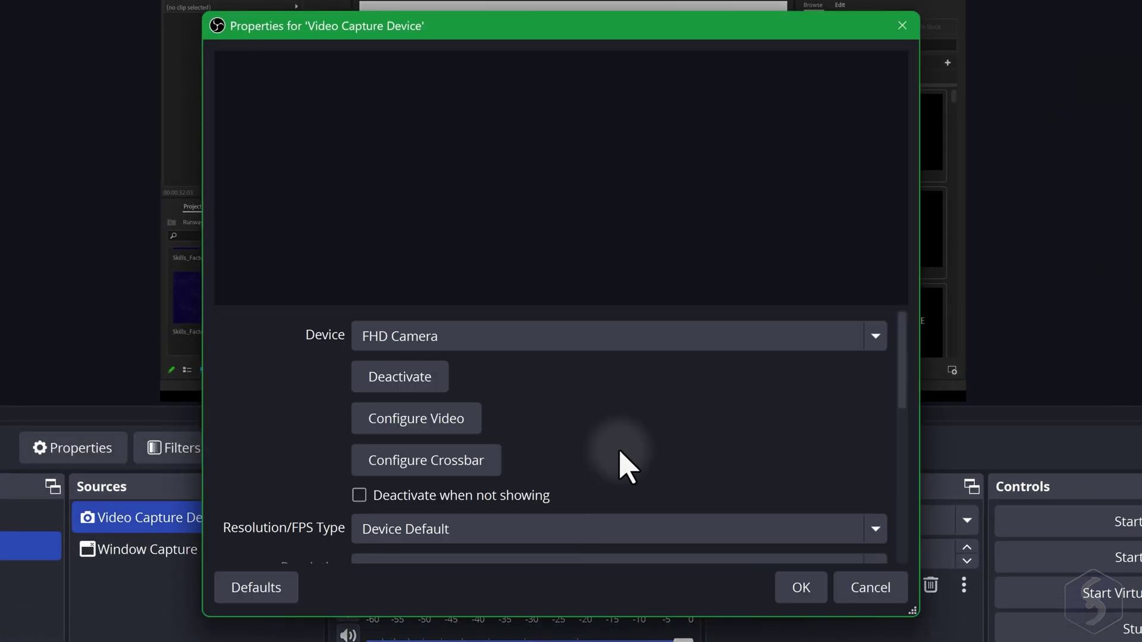
pyautogui.click(809, 589)
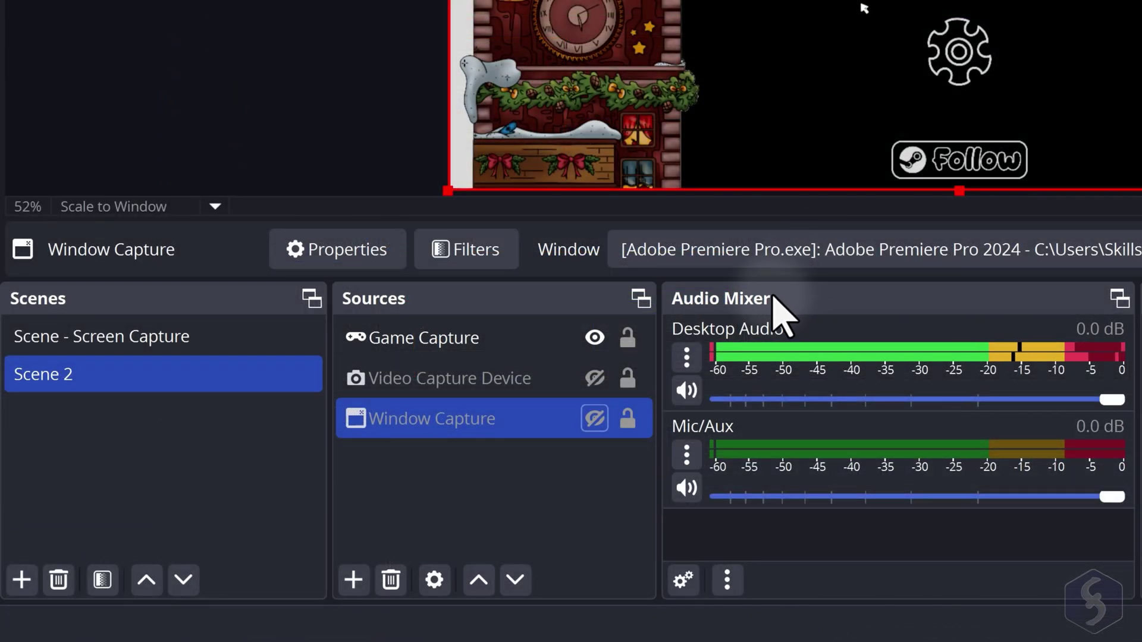
# Step: Select the Game Capture source and drag the Desktop Audio fader down to about -6.2 dB
pyautogui.click(502, 337)
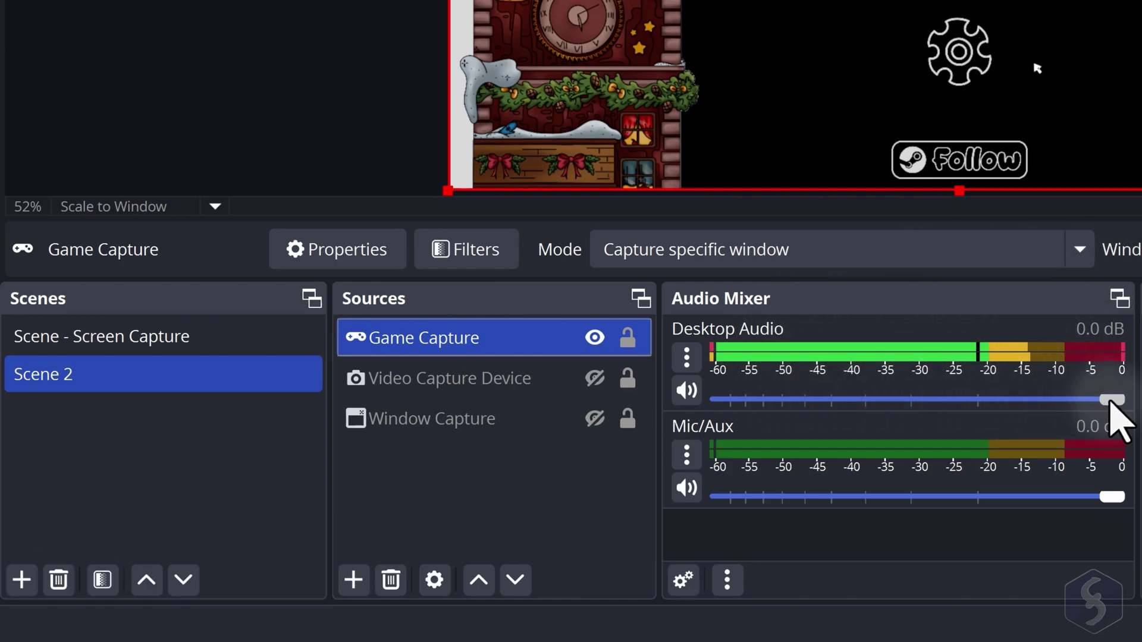
pyautogui.moveTo(1098, 400); pyautogui.dragTo(1032, 402)
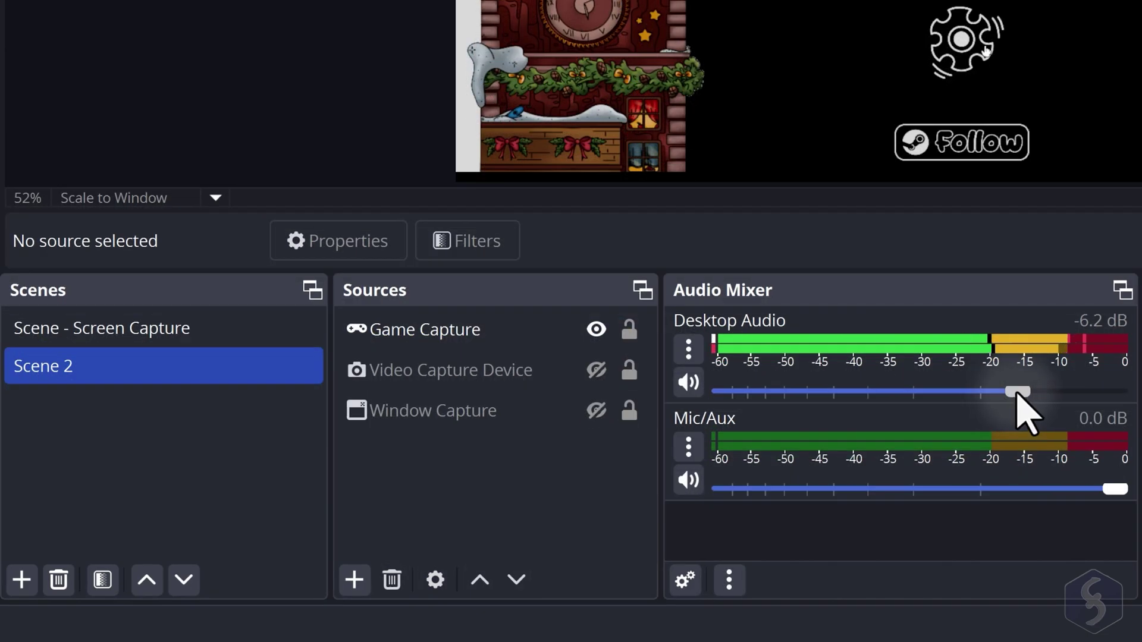
pyautogui.moveTo(1010, 392); pyautogui.dragTo(810, 392)
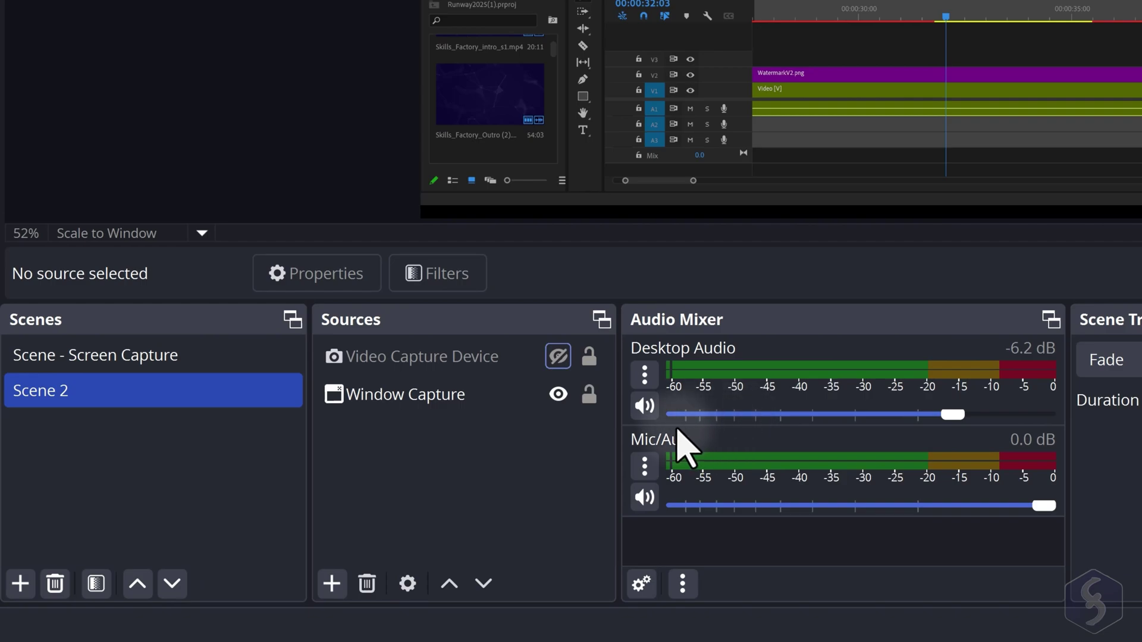
# Step: Mute Desktop Audio and Mic/Aux in the audio mixer
pyautogui.click(607, 409)
pyautogui.click(610, 418)
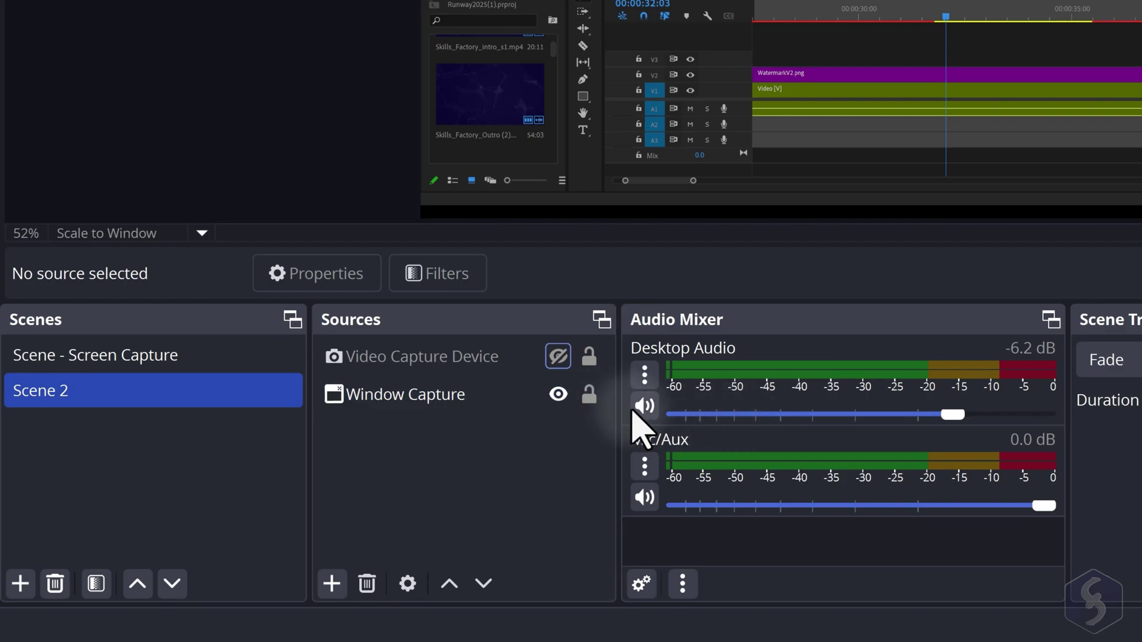
pyautogui.click(645, 407)
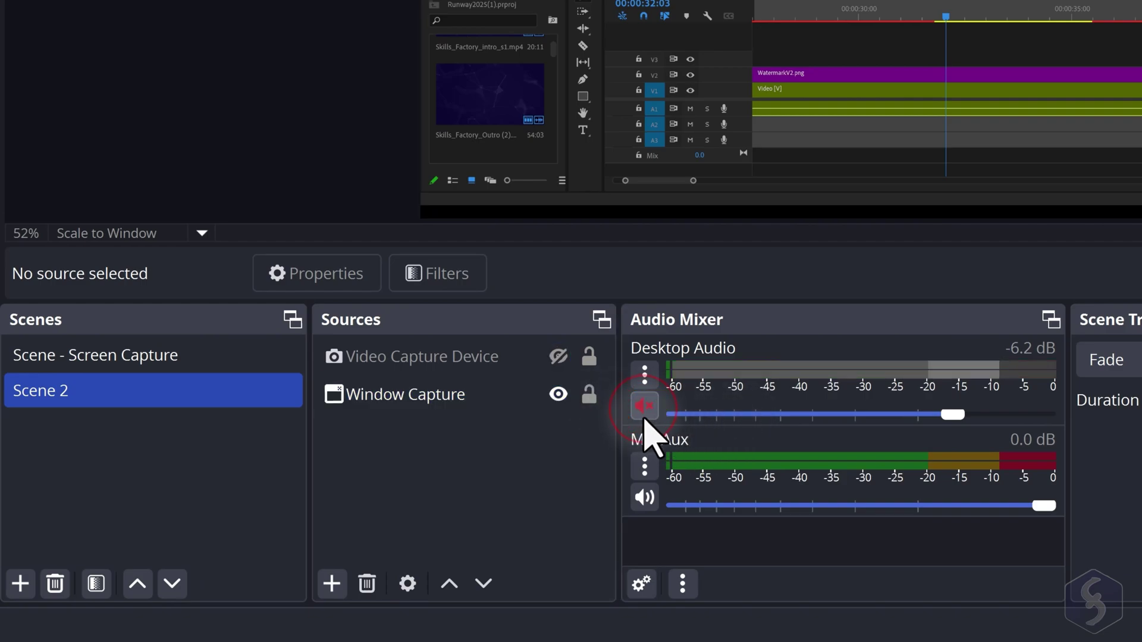
pyautogui.click(645, 495)
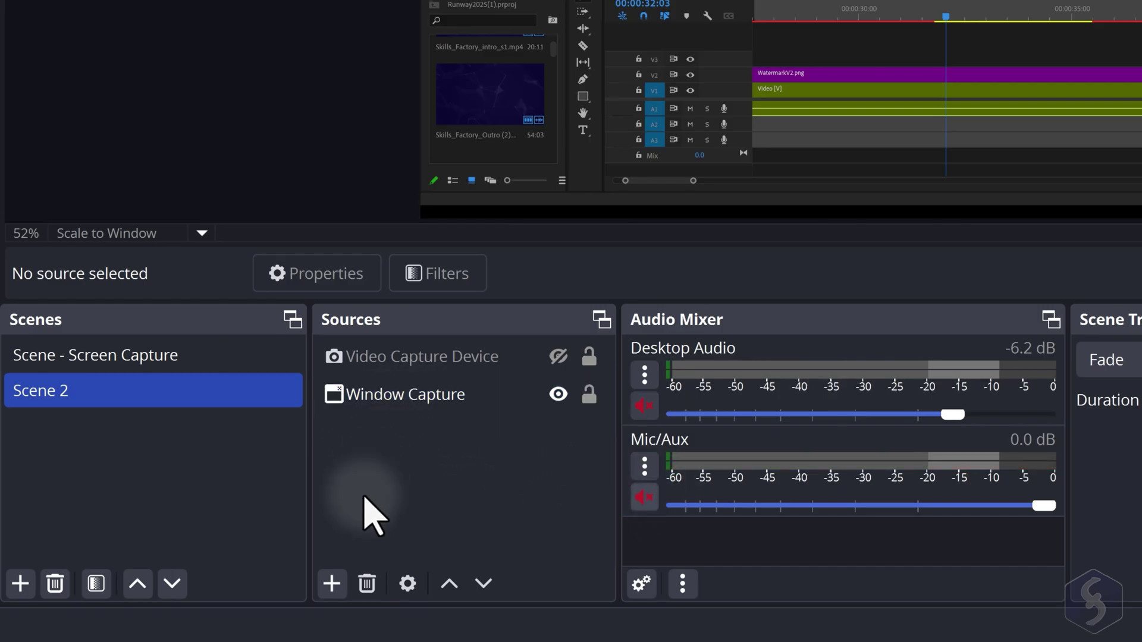
# Step: Add an Audio Input Capture source and an Audio Output Capture on Speakers (Realtek)
pyautogui.click(331, 584)
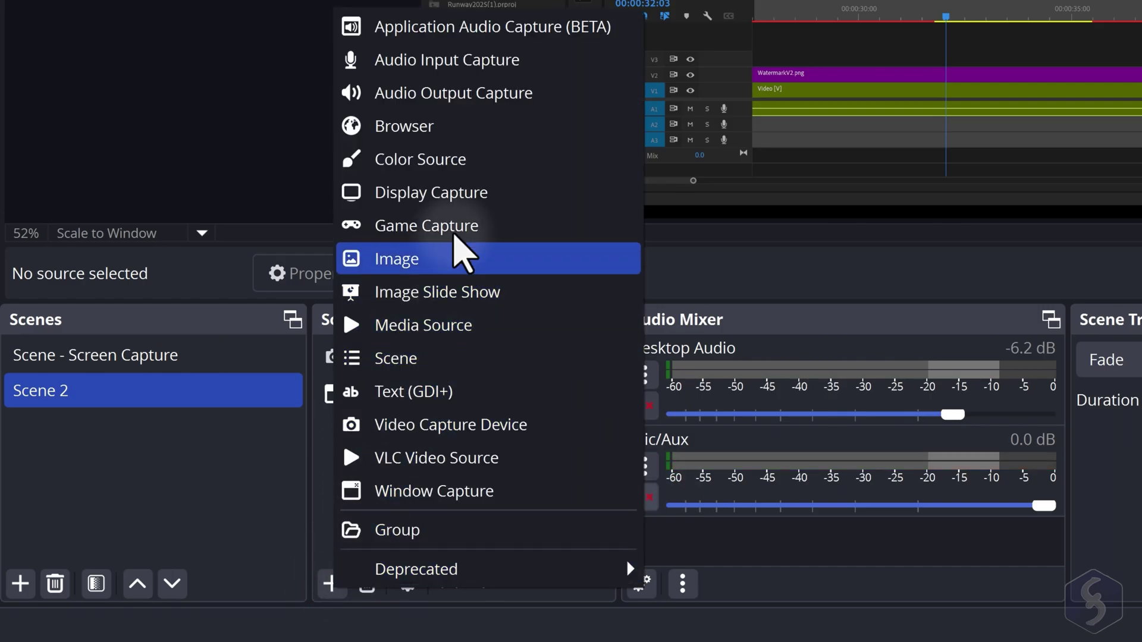
pyautogui.click(498, 61)
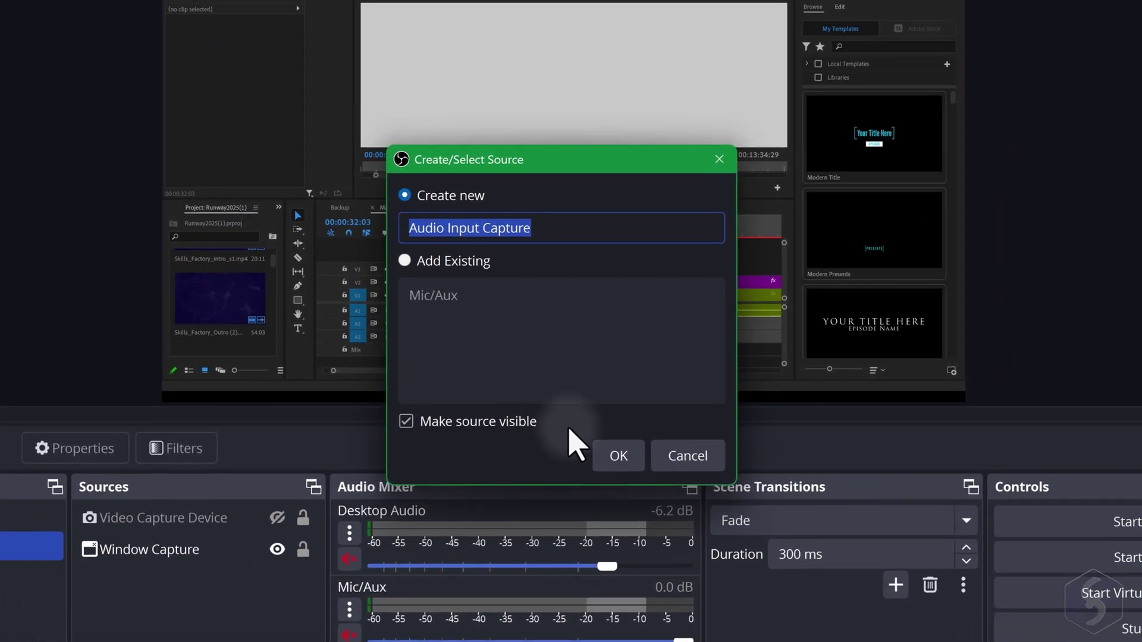
pyautogui.click(967, 283)
pyautogui.click(509, 90)
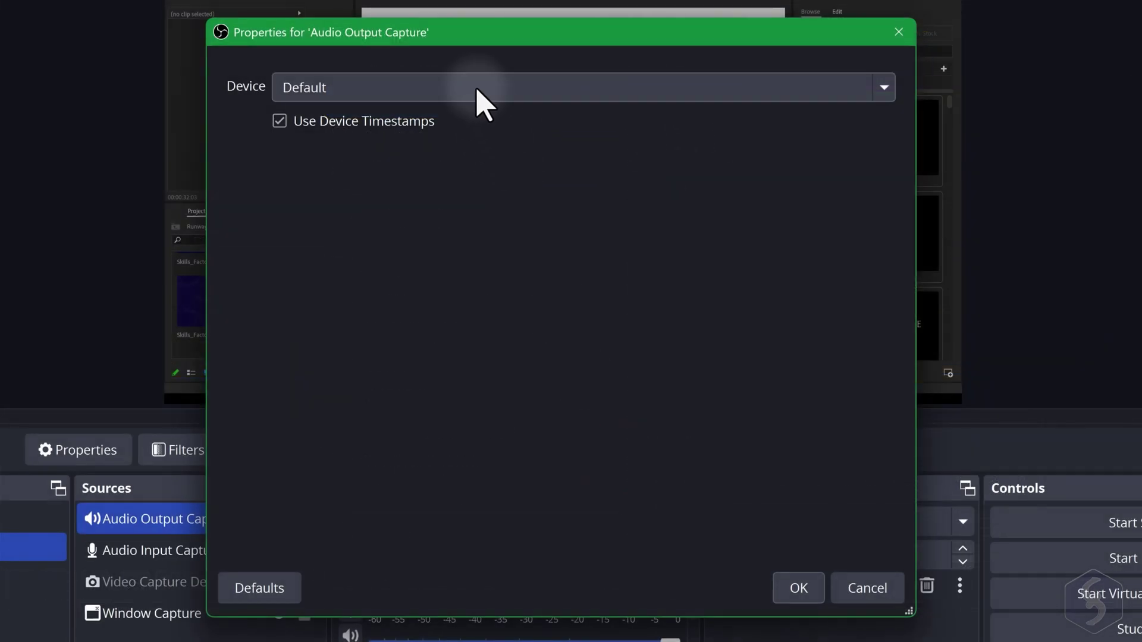
pyautogui.click(476, 89)
pyautogui.click(478, 135)
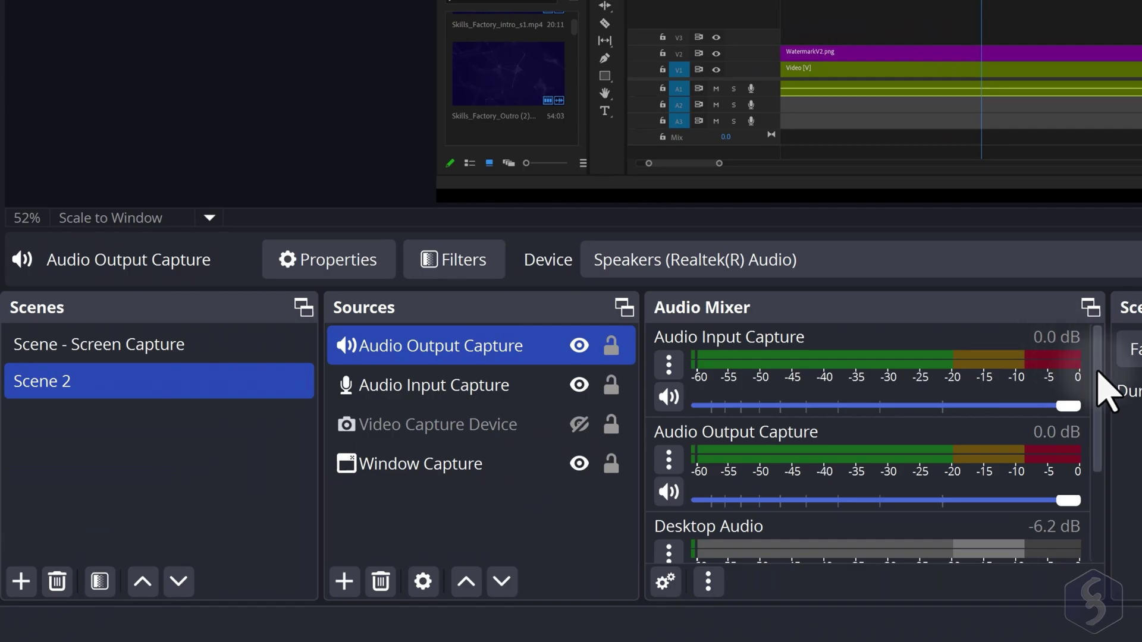
pyautogui.moveTo(1100, 383); pyautogui.dragTo(1082, 507)
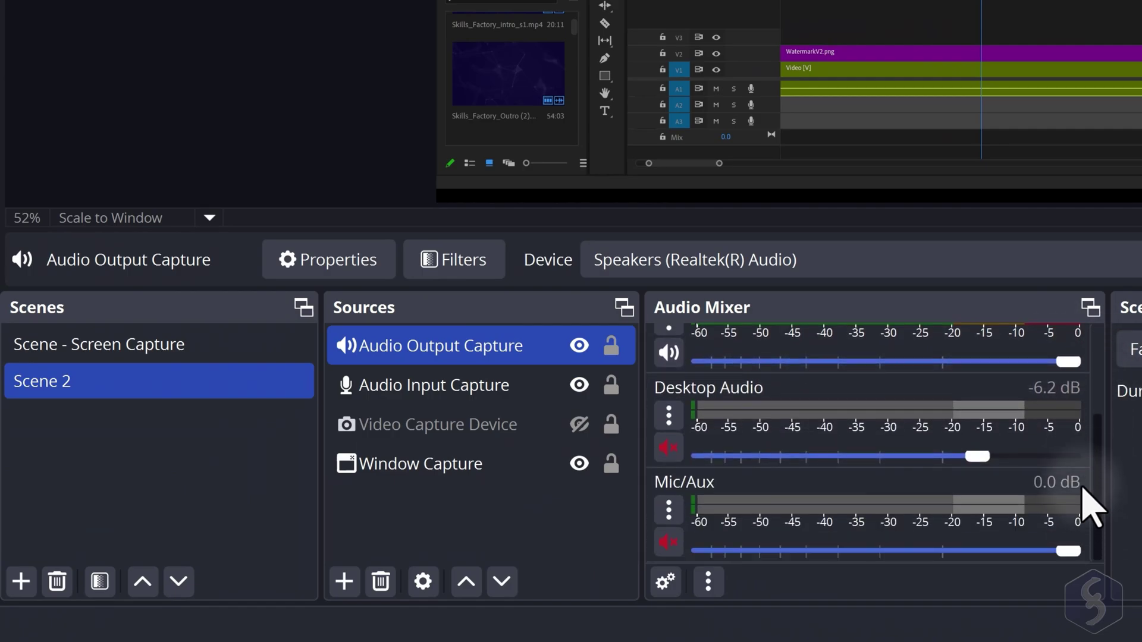
pyautogui.scroll(3, 1011, 493)
# Step: Switch to Scene 2 and select the Video Capture Device webcam source
pyautogui.click(148, 345)
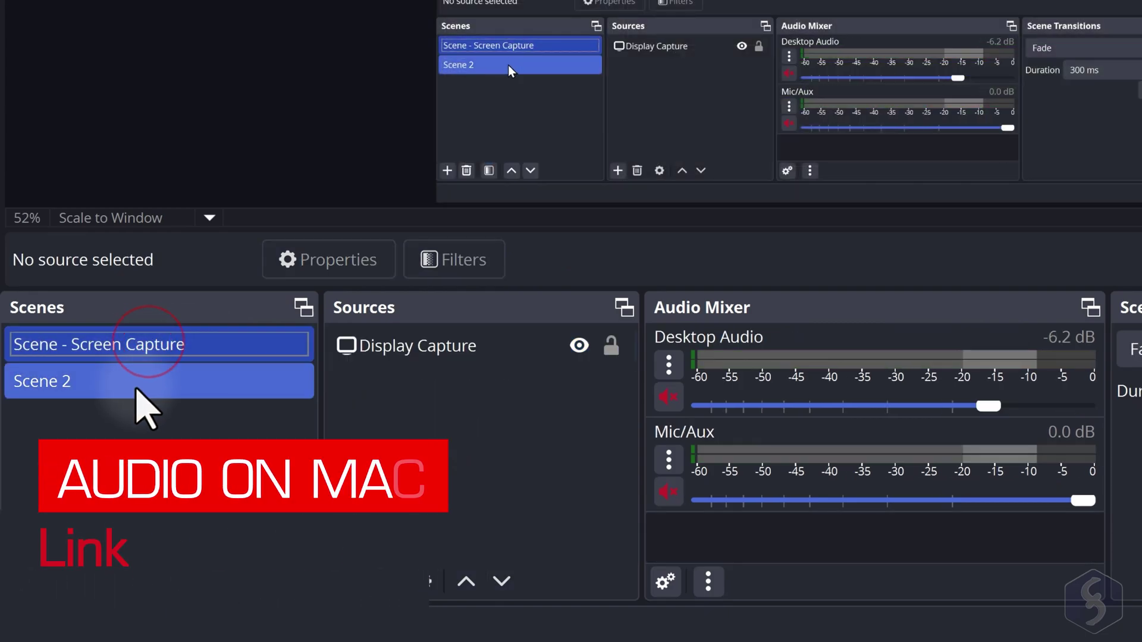
pyautogui.click(135, 384)
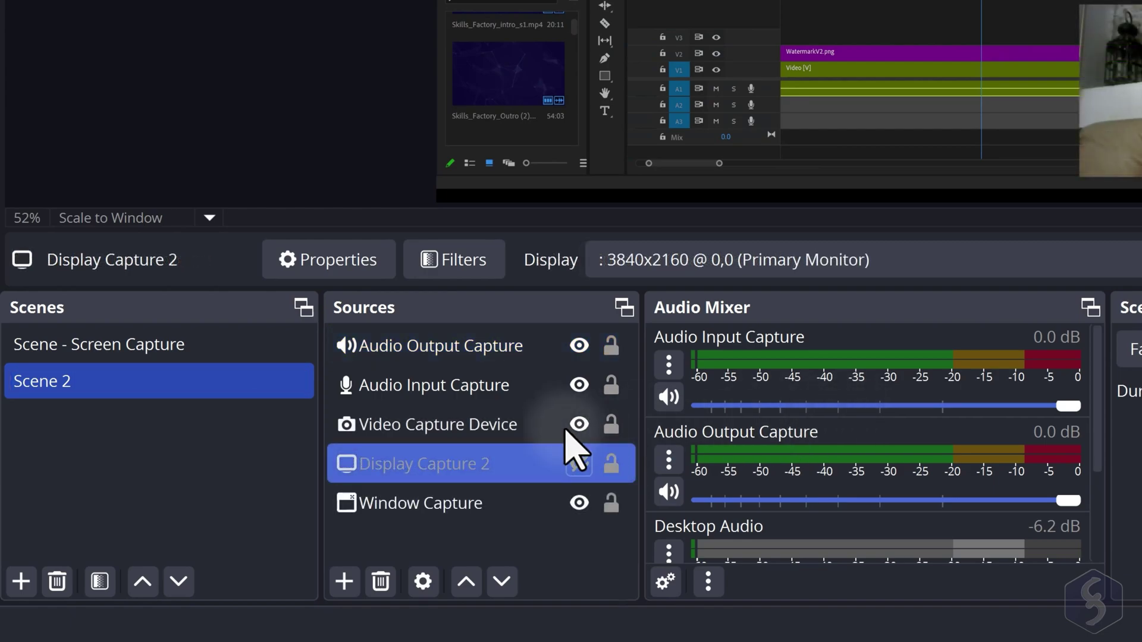
pyautogui.keyDown('ctrl'); pyautogui.click(471, 433); pyautogui.keyUp('ctrl')
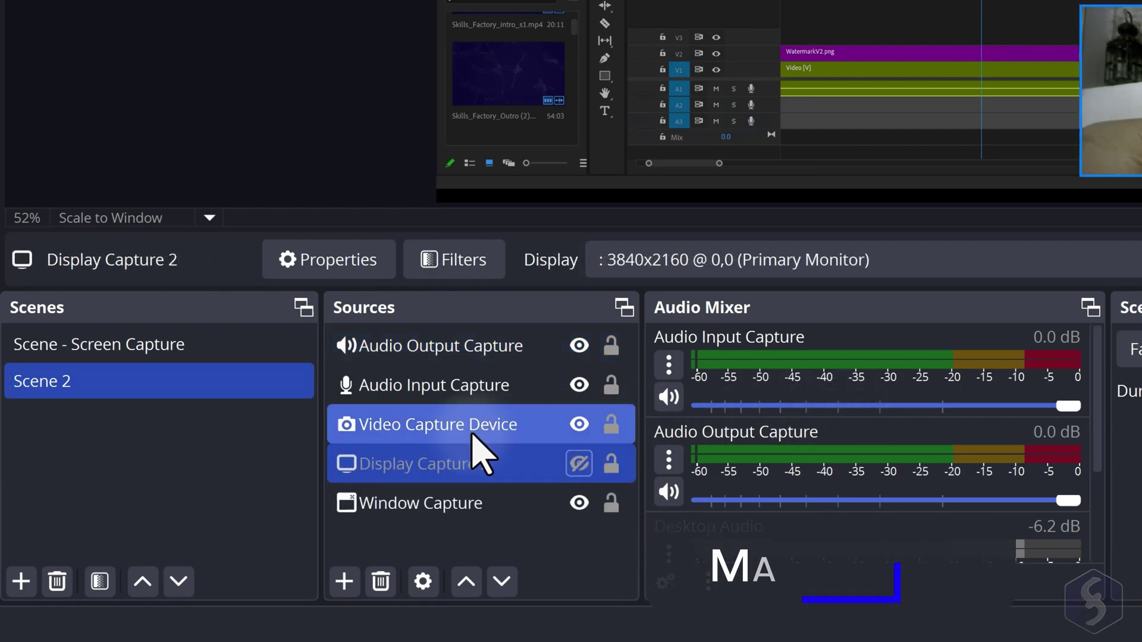
pyautogui.click(473, 433)
pyautogui.click(450, 499)
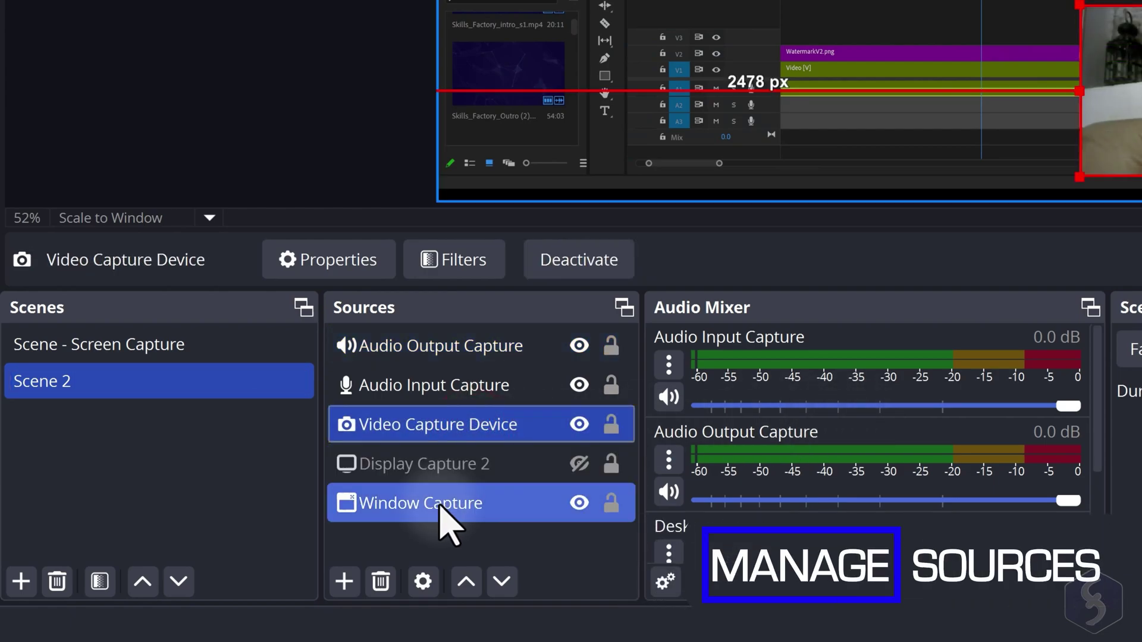
pyautogui.keyDown('ctrl'); pyautogui.click(483, 435); pyautogui.keyUp('ctrl')
pyautogui.click(482, 434)
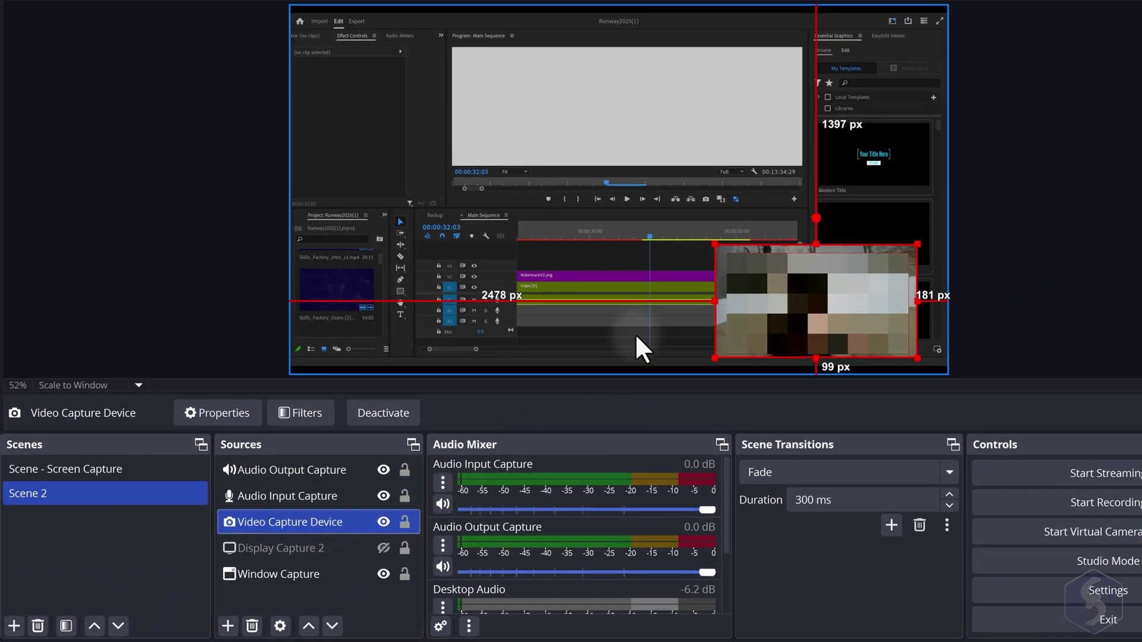
# Step: Move and resize the webcam into a small overlay, then scale down the Premiere window capture
pyautogui.moveTo(818, 302); pyautogui.dragTo(803, 283)
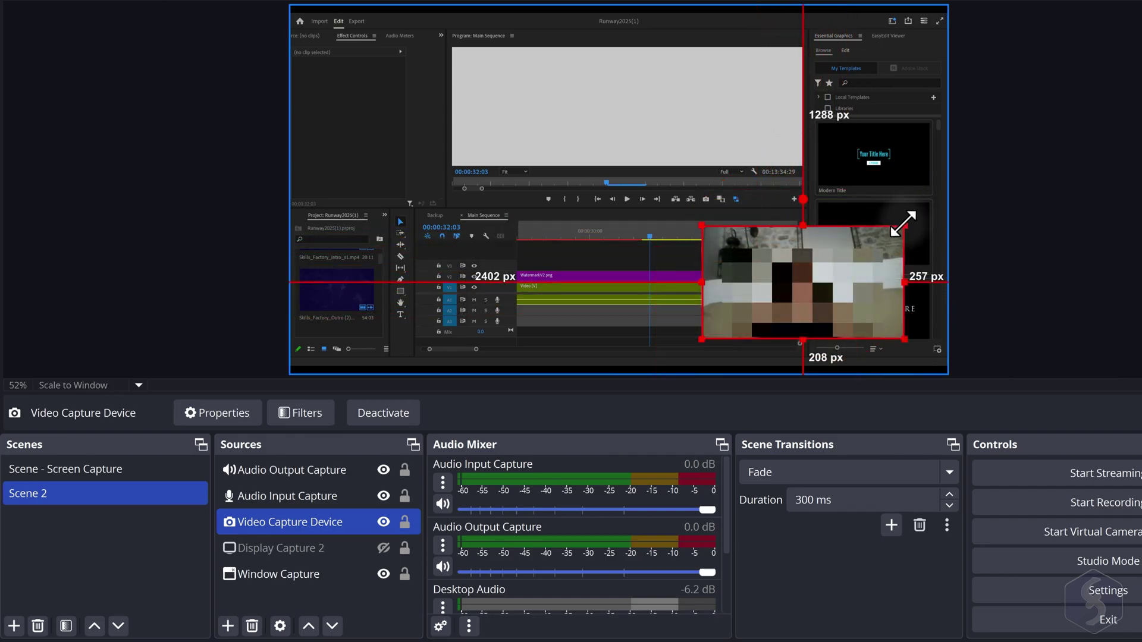
pyautogui.moveTo(904, 225); pyautogui.dragTo(974, 174)
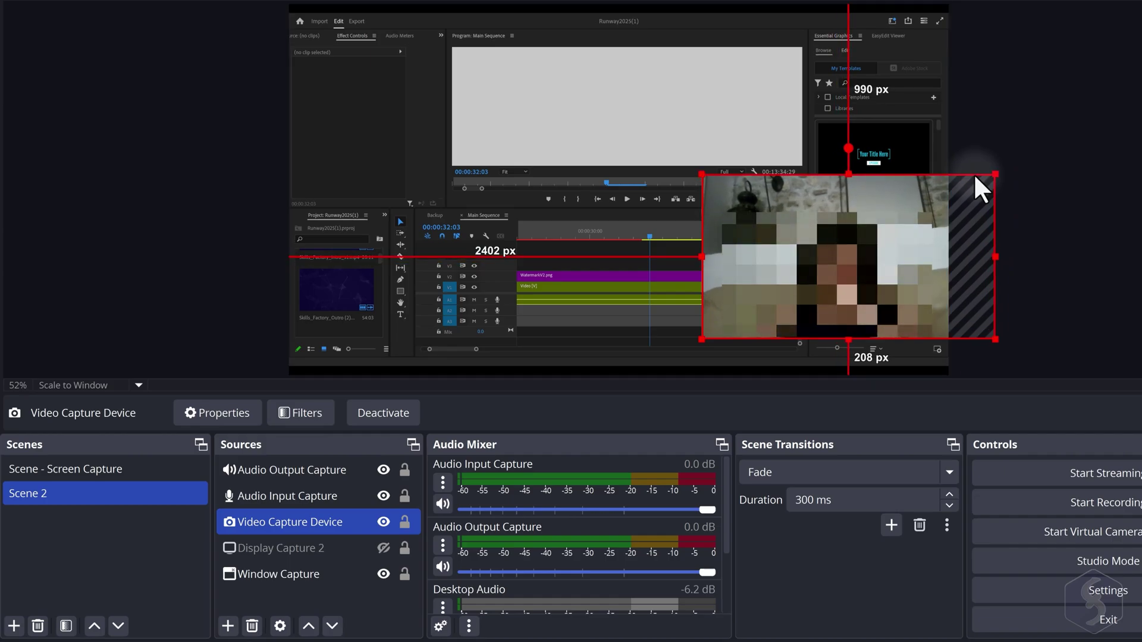
pyautogui.moveTo(995, 257); pyautogui.dragTo(863, 304)
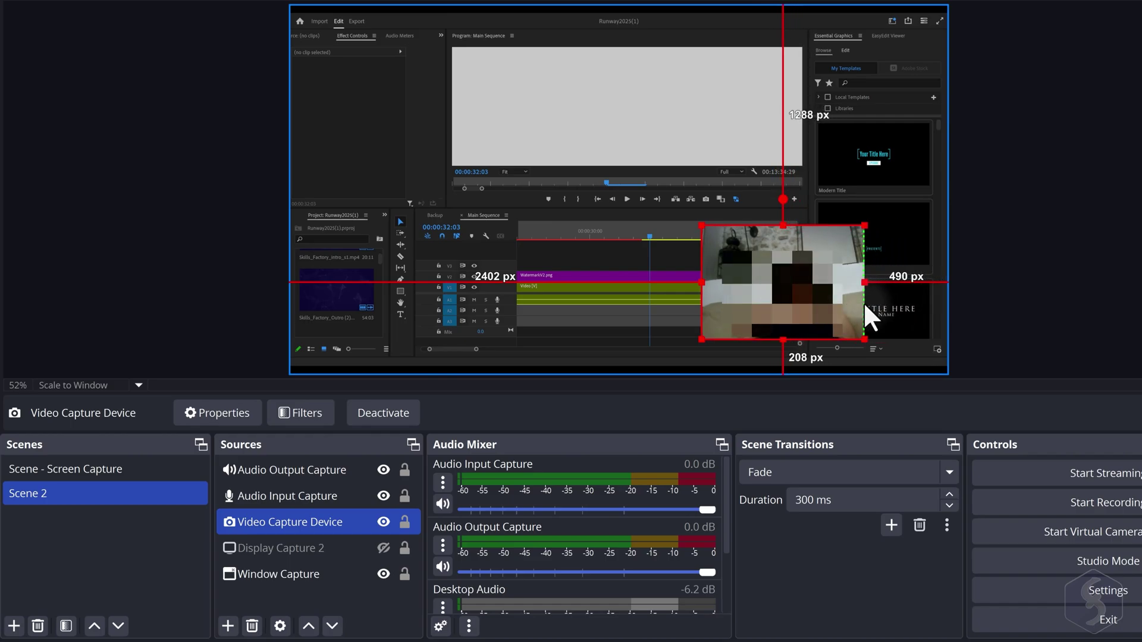
pyautogui.click(920, 80)
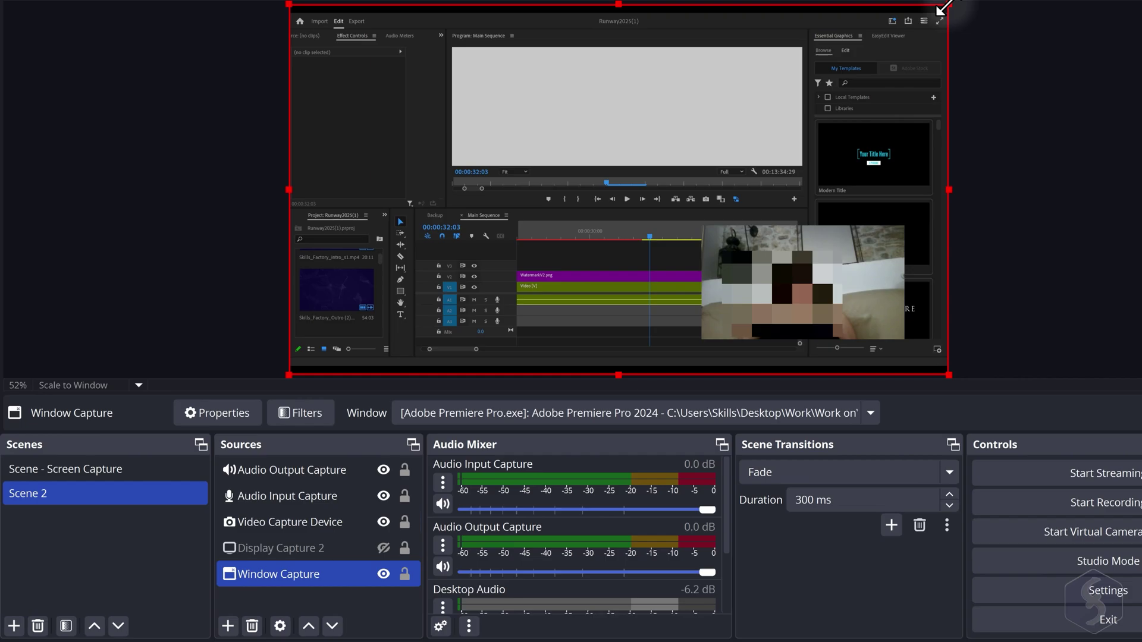
pyautogui.moveTo(944, 7)
pyautogui.mouseDown()
pyautogui.moveTo(910, 46)
pyautogui.moveTo(964, 21)
pyautogui.moveTo(808, 52)
pyautogui.moveTo(845, 55)
pyautogui.moveTo(929, 21)
pyautogui.mouseUp()
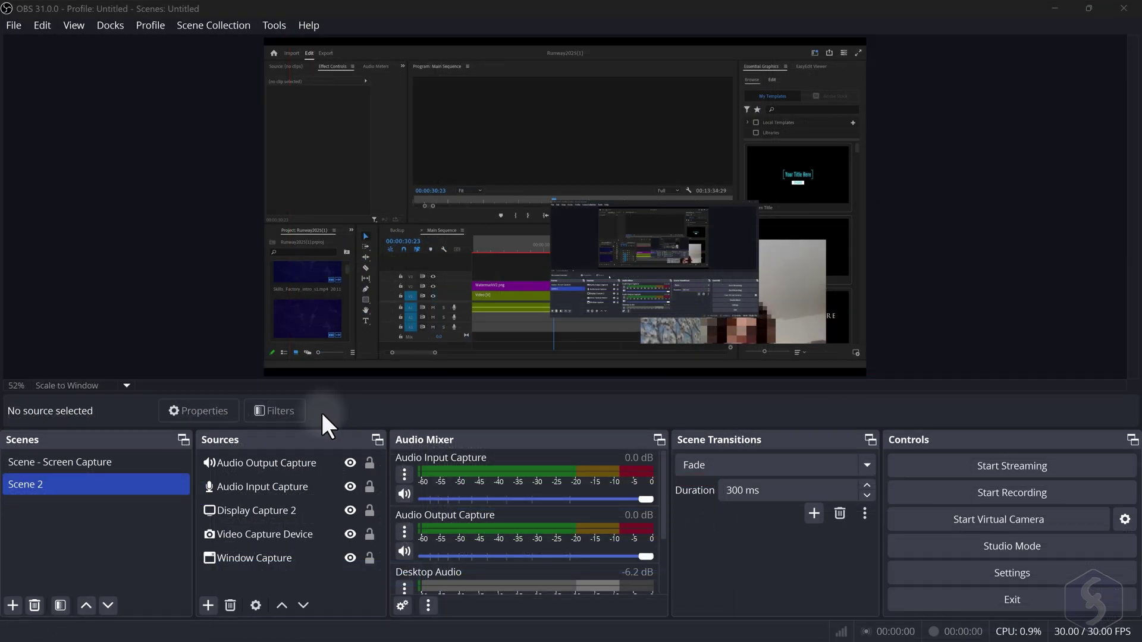
pyautogui.click(314, 539)
pyautogui.click(316, 513)
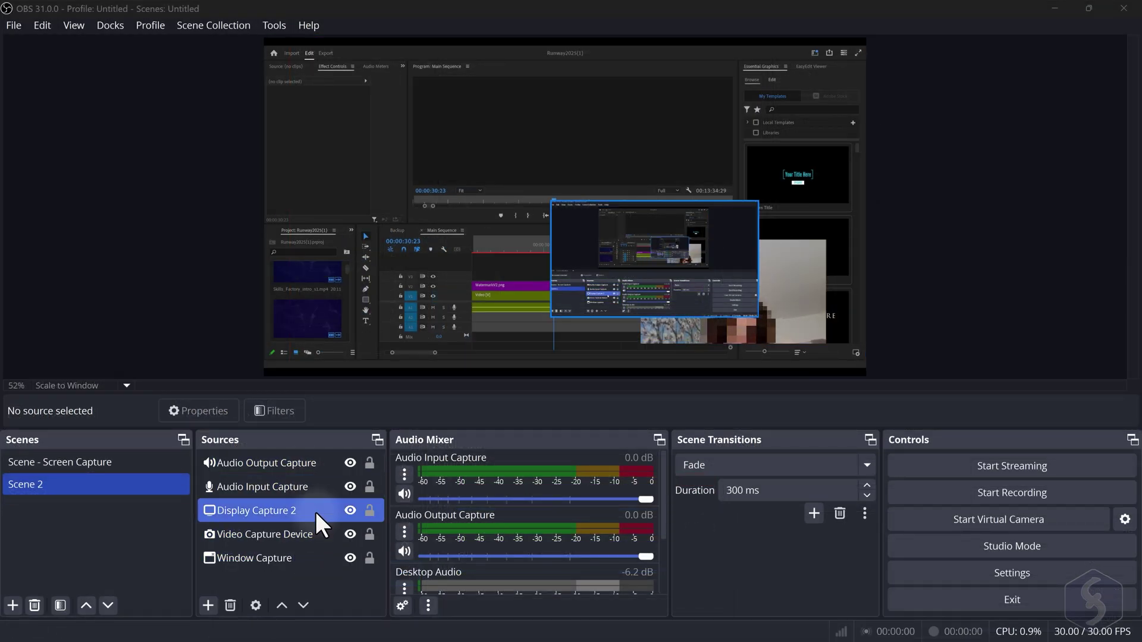
pyautogui.click(350, 511)
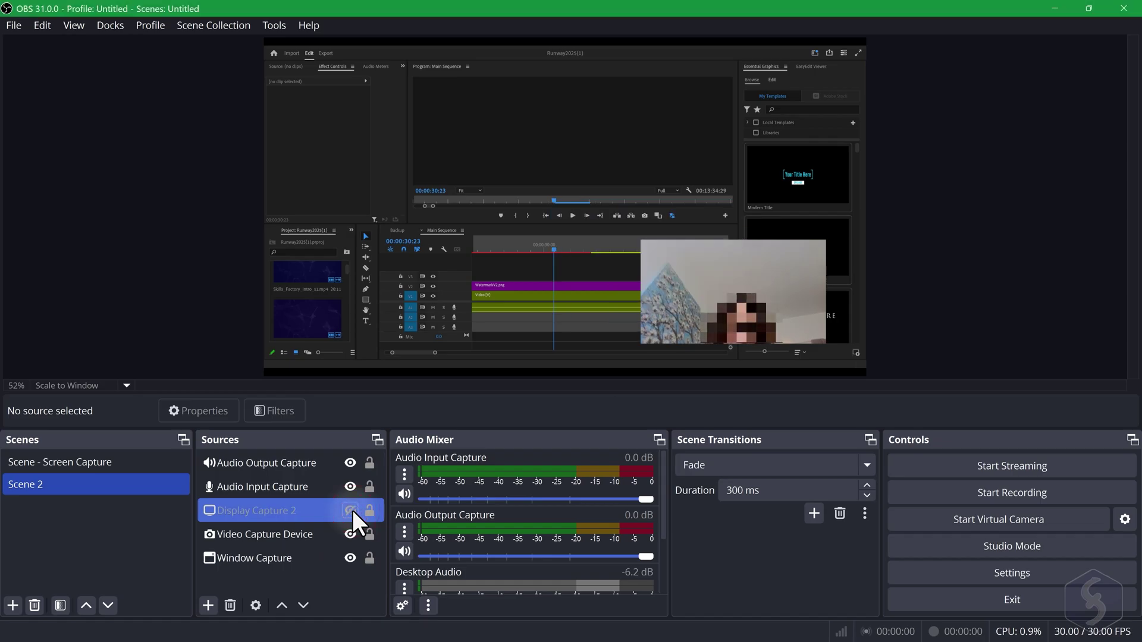
pyautogui.click(350, 510)
pyautogui.click(360, 510)
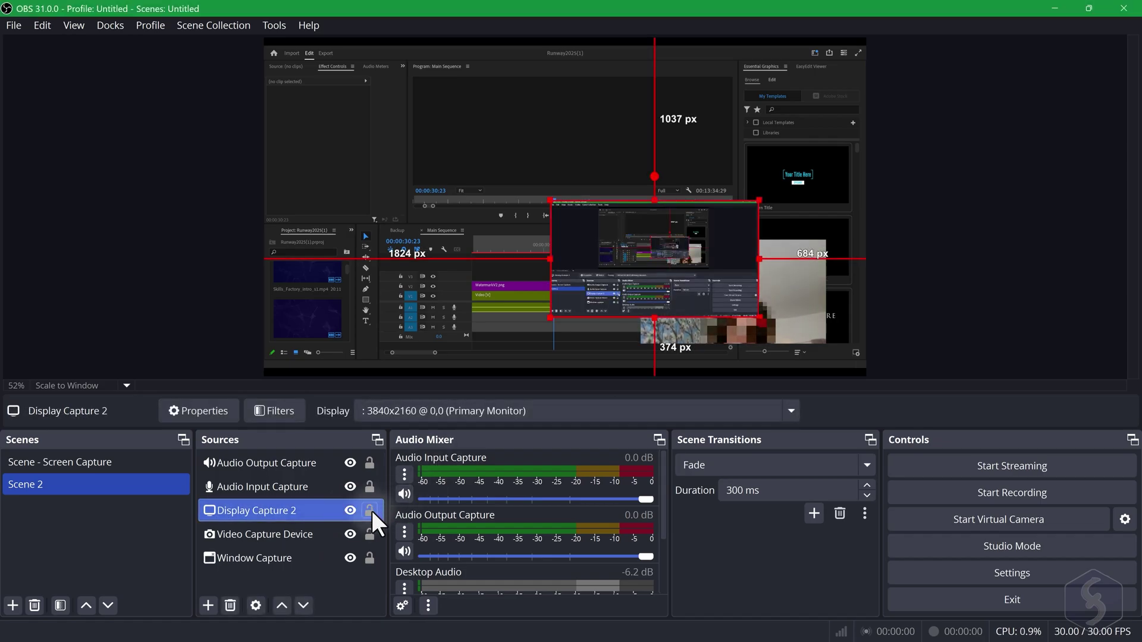
pyautogui.click(369, 510)
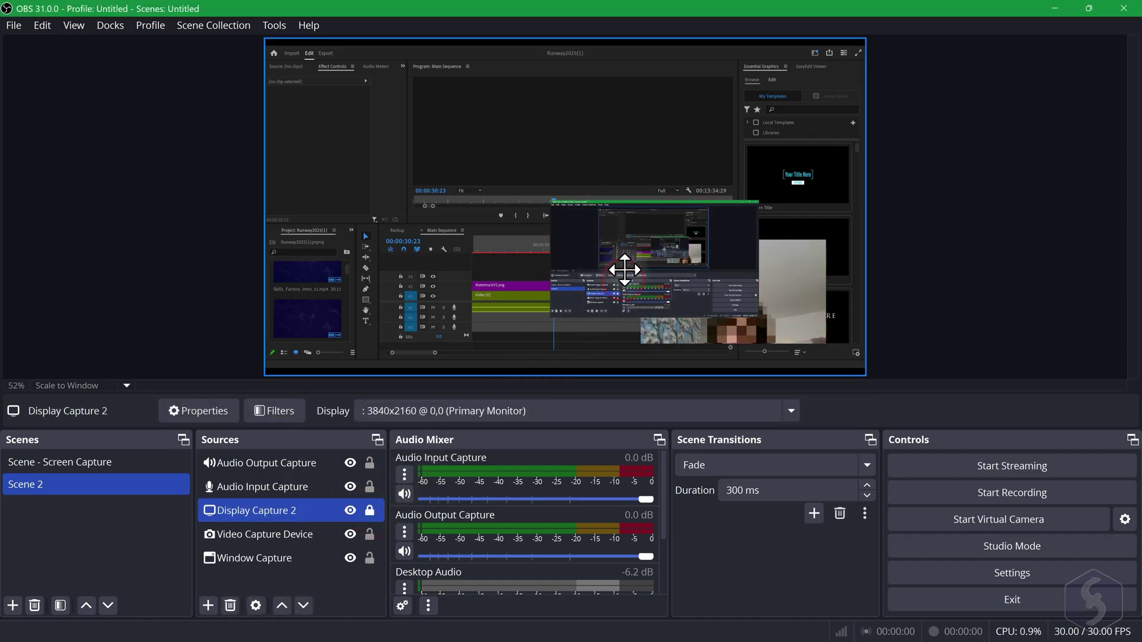
pyautogui.click(369, 511)
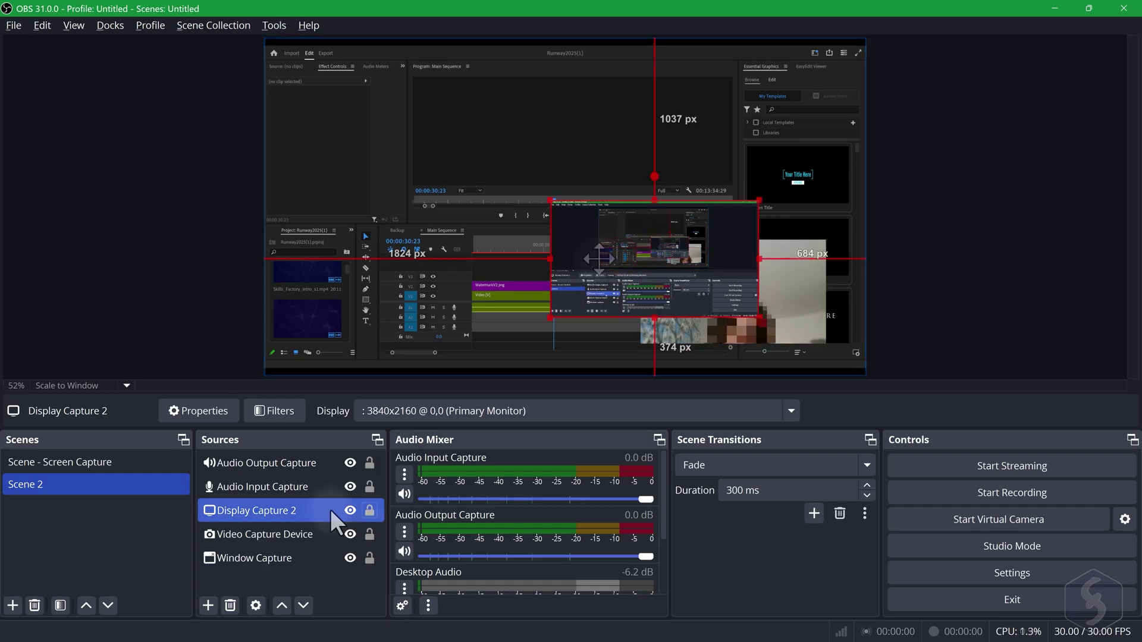
pyautogui.click(303, 511)
pyautogui.moveTo(305, 521)
pyautogui.mouseDown()
pyautogui.moveTo(304, 543)
pyautogui.moveTo(260, 531)
pyautogui.moveTo(281, 524)
pyautogui.moveTo(279, 503)
pyautogui.mouseUp()
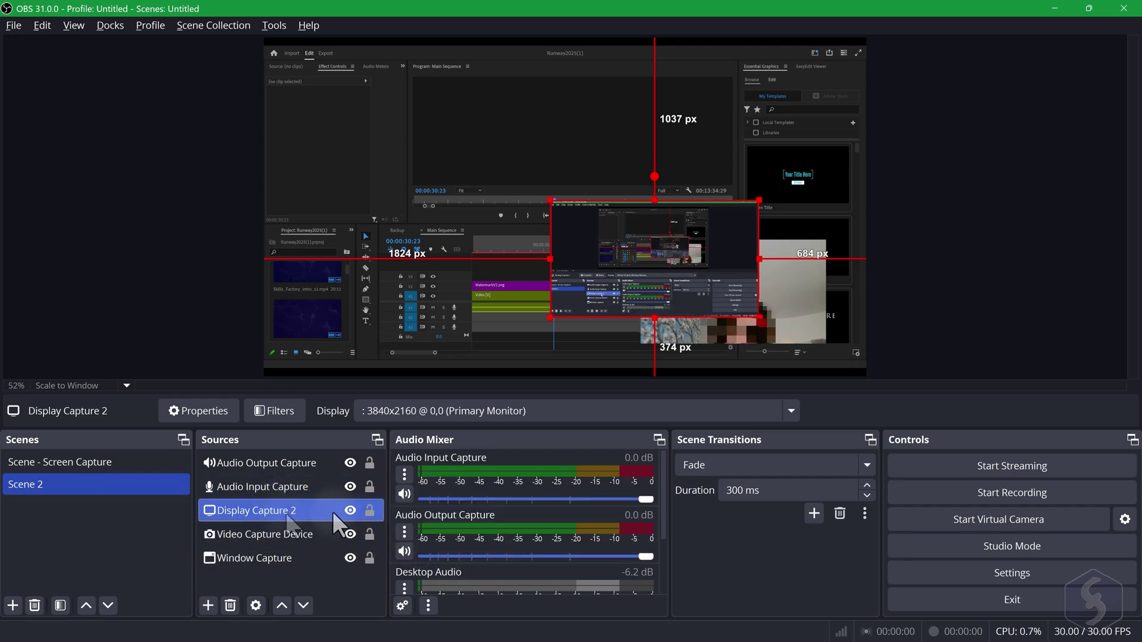
# Step: Browse the webcam's audio/video and effect filter lists, closing both without adding a filter
pyautogui.click(217, 409)
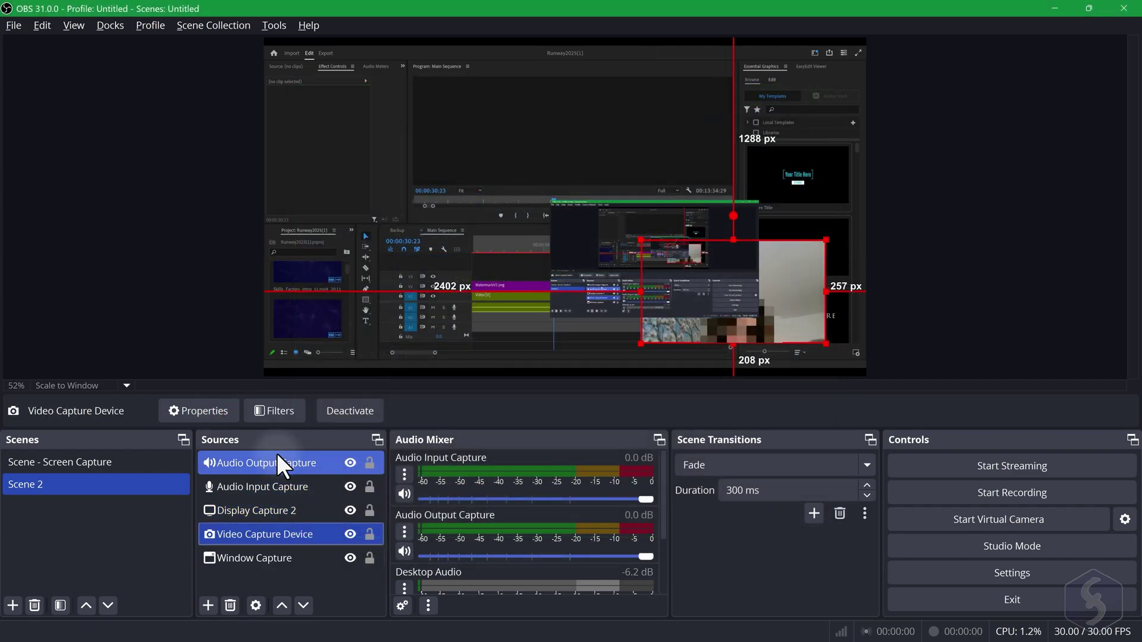
pyautogui.click(275, 409)
pyautogui.click(261, 302)
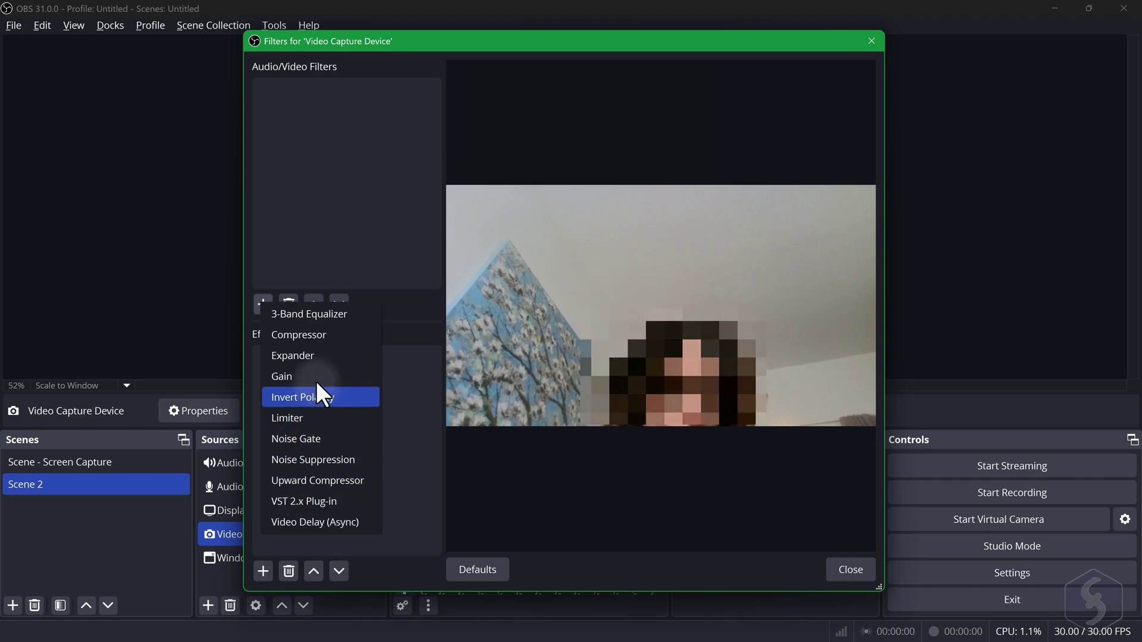
pyautogui.click(334, 247)
pyautogui.click(261, 573)
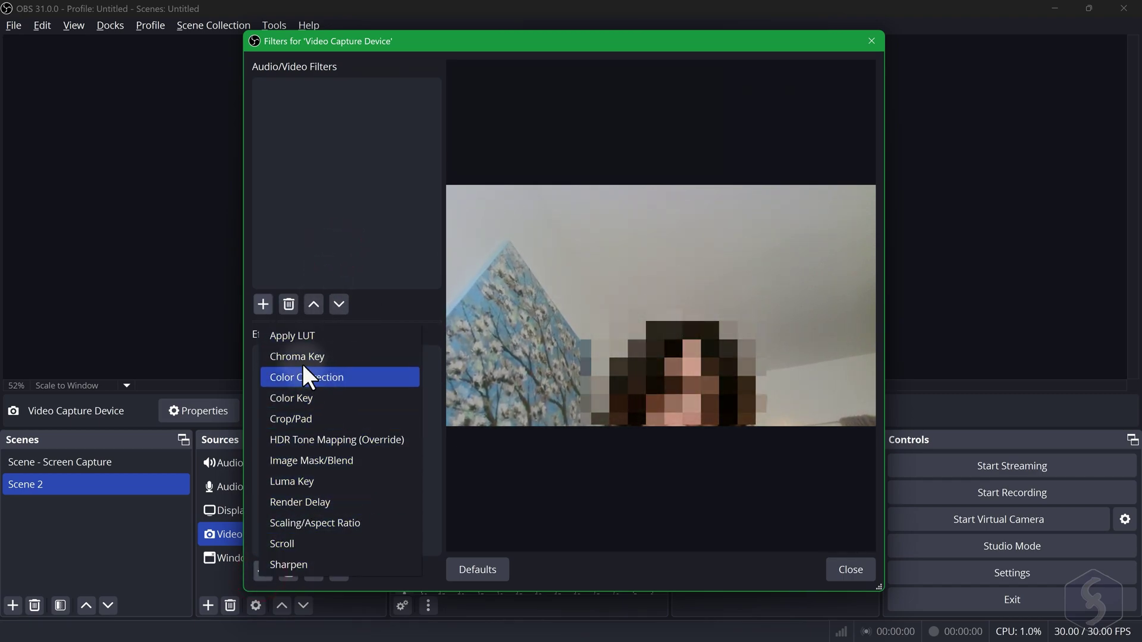
pyautogui.click(465, 95)
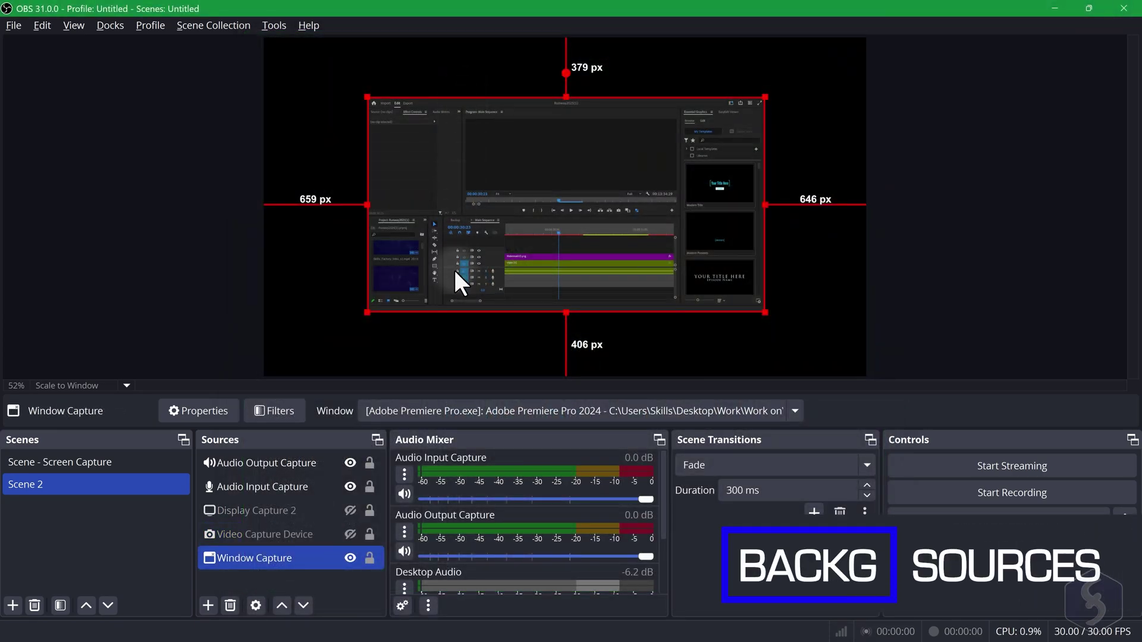
# Step: Add a Color Source to Scene 2 with its colour set to red (#ff0000)
pyautogui.click(208, 605)
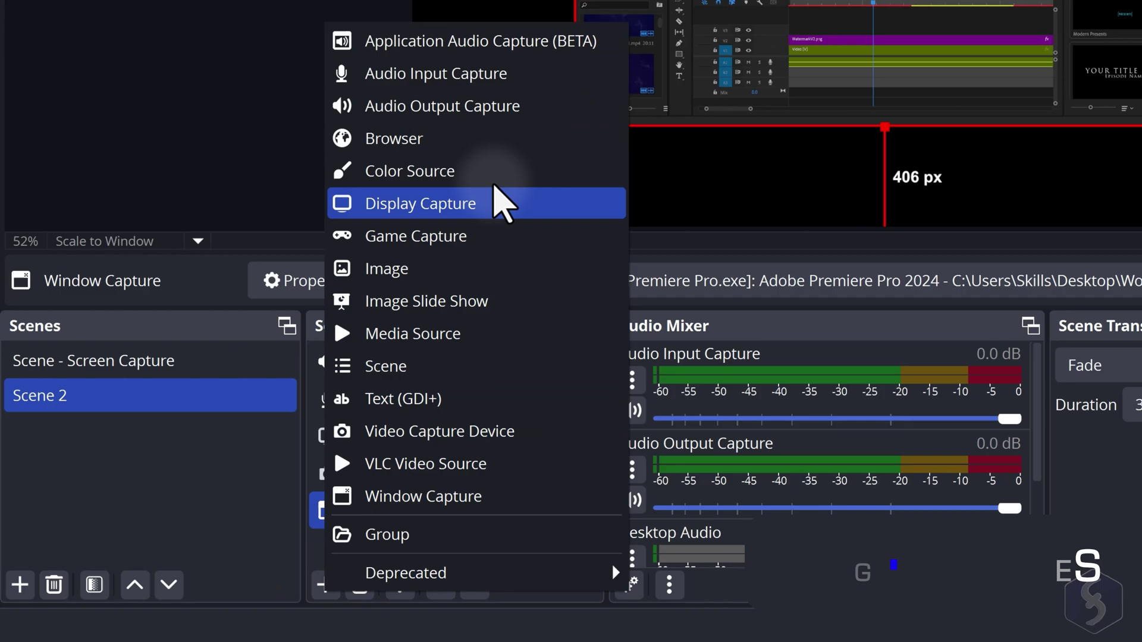
pyautogui.click(491, 177)
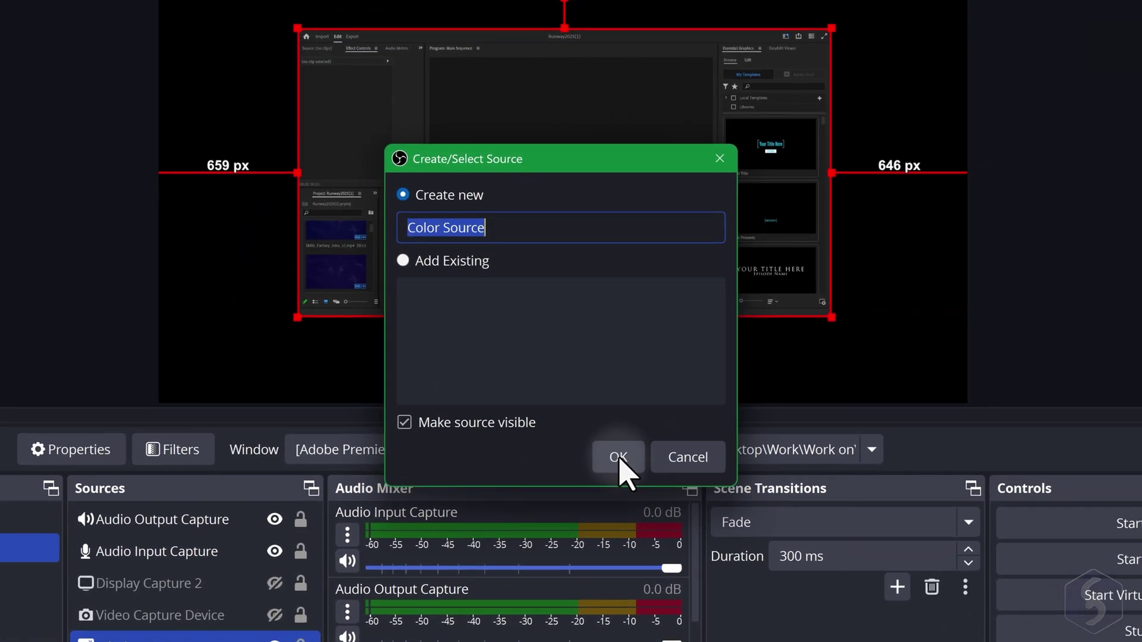
pyautogui.click(619, 458)
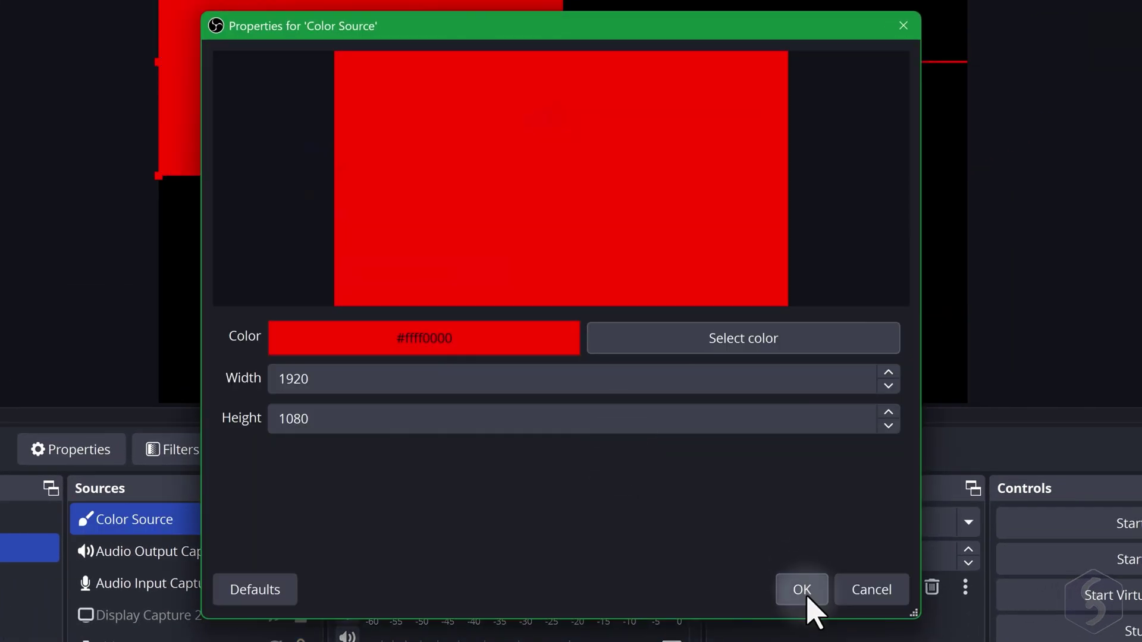
pyautogui.click(806, 596)
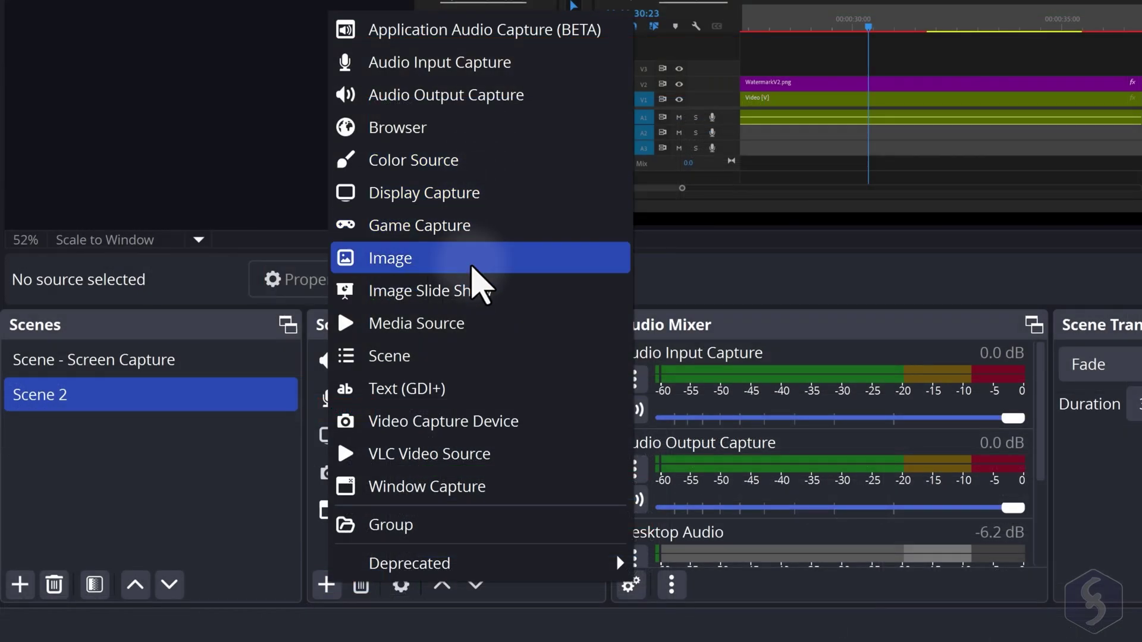
# Step: Add an Image source showing WatermarkYT.png and drag the logo to the bottom-right corner
pyautogui.click(298, 402)
pyautogui.click(951, 289)
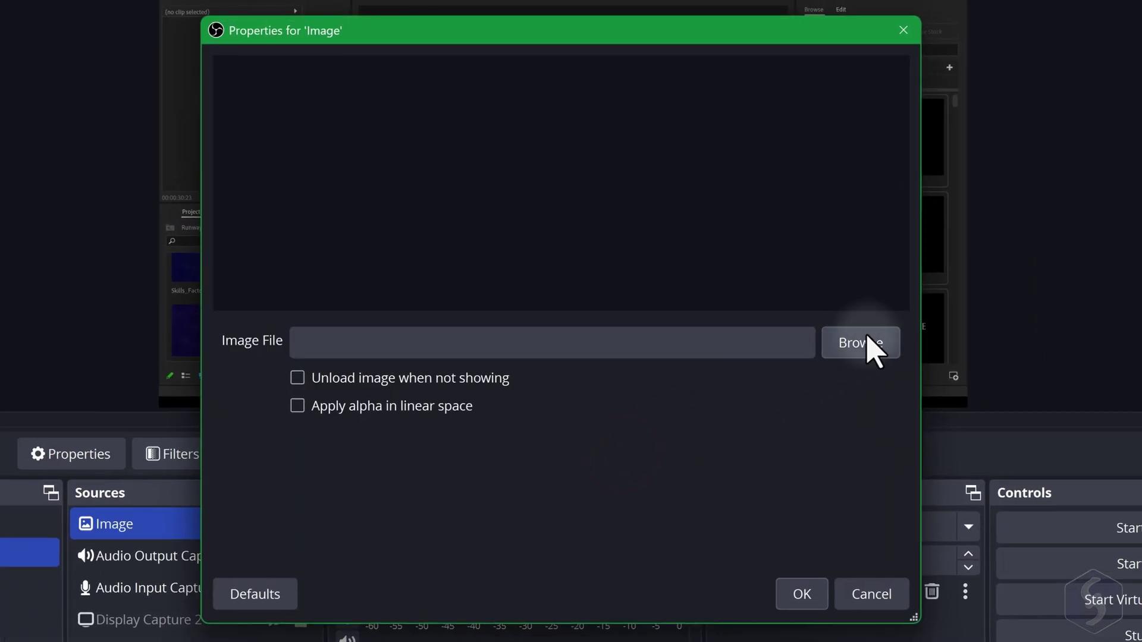
pyautogui.click(867, 345)
pyautogui.click(561, 237)
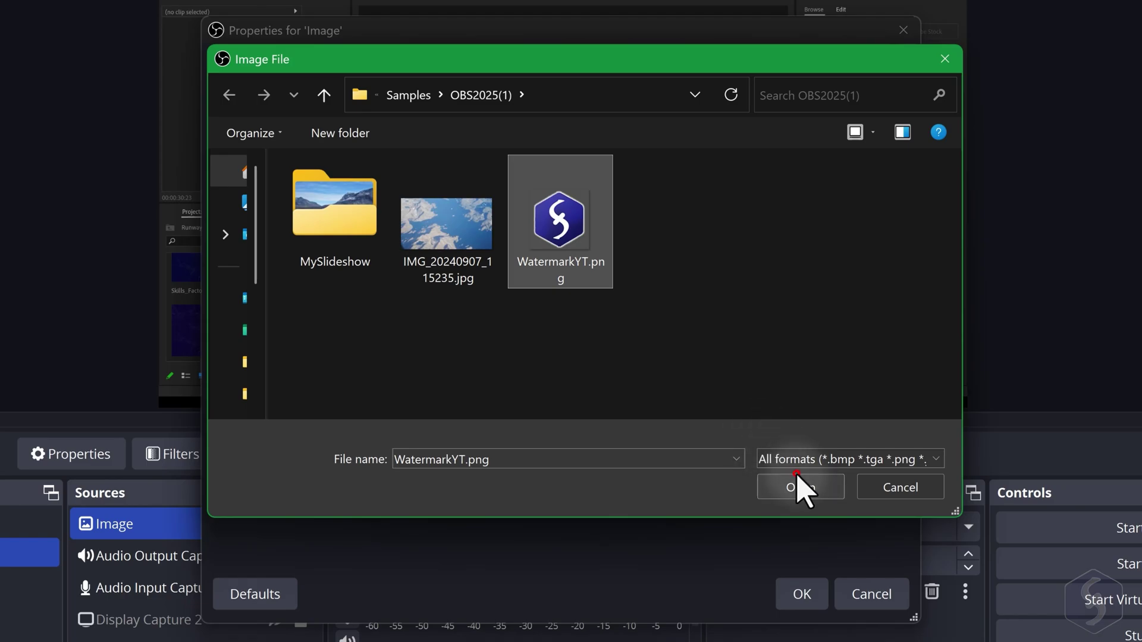
pyautogui.click(797, 486)
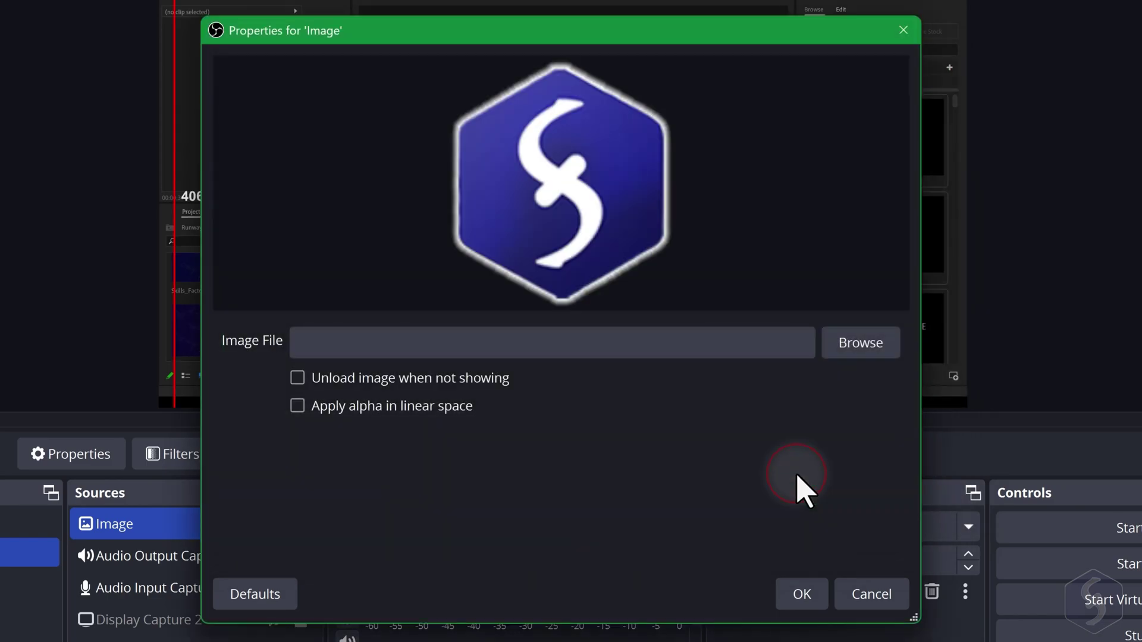
pyautogui.click(802, 595)
pyautogui.moveTo(282, 60); pyautogui.dragTo(847, 363)
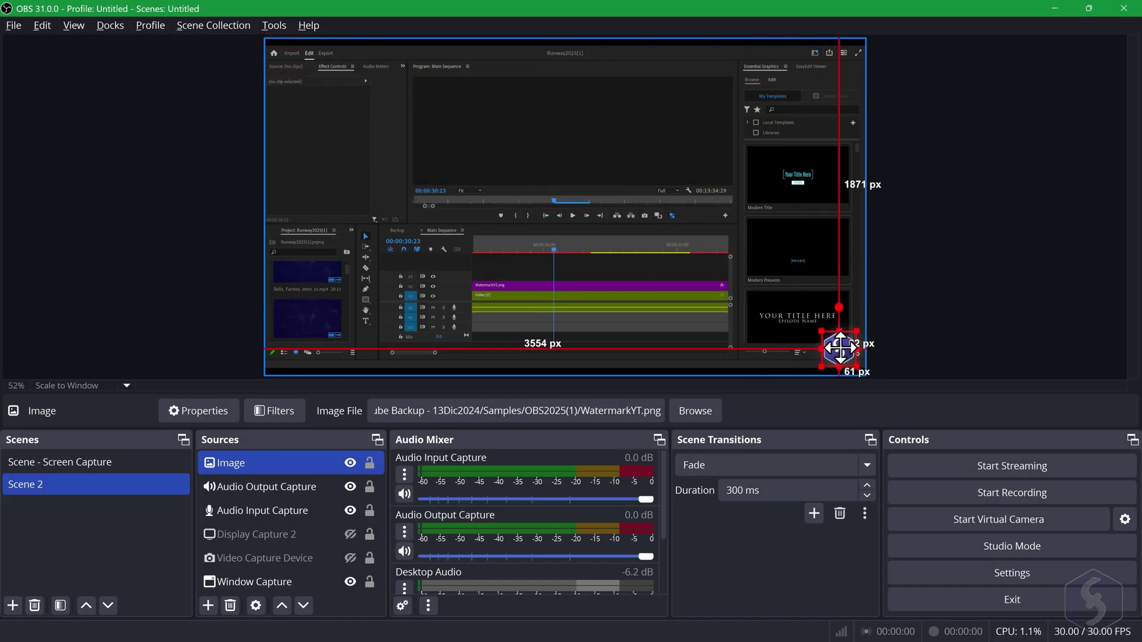
pyautogui.click(208, 605)
# Step: Add a Text (GDI+) source reading 'Welcome!' with a chosen font, moved near the canvas centre
pyautogui.click(406, 386)
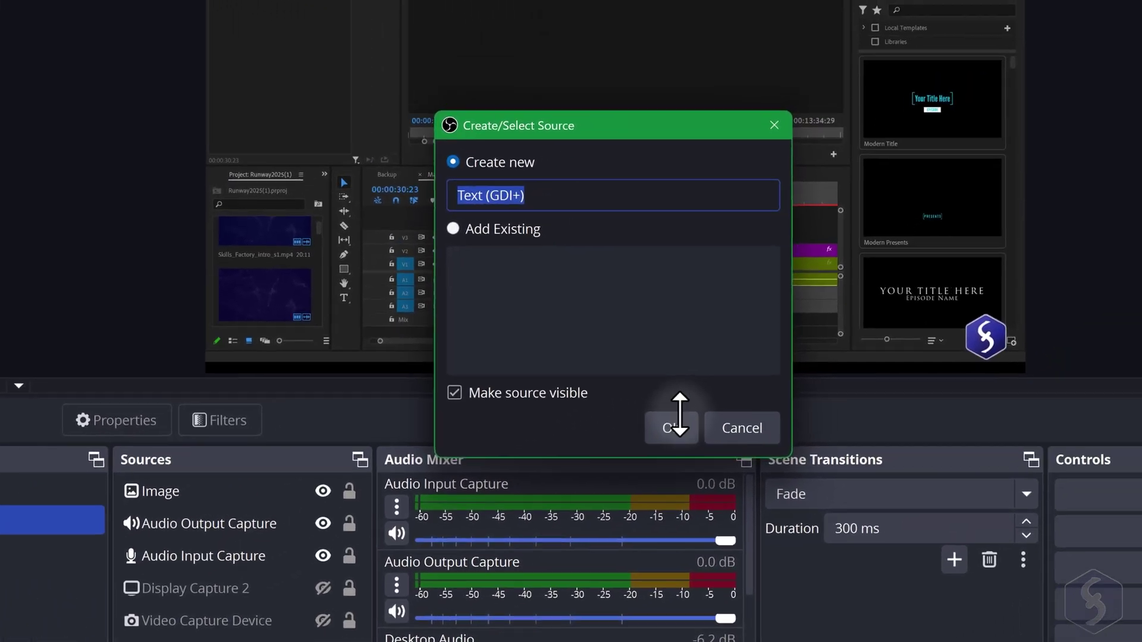
pyautogui.click(676, 427)
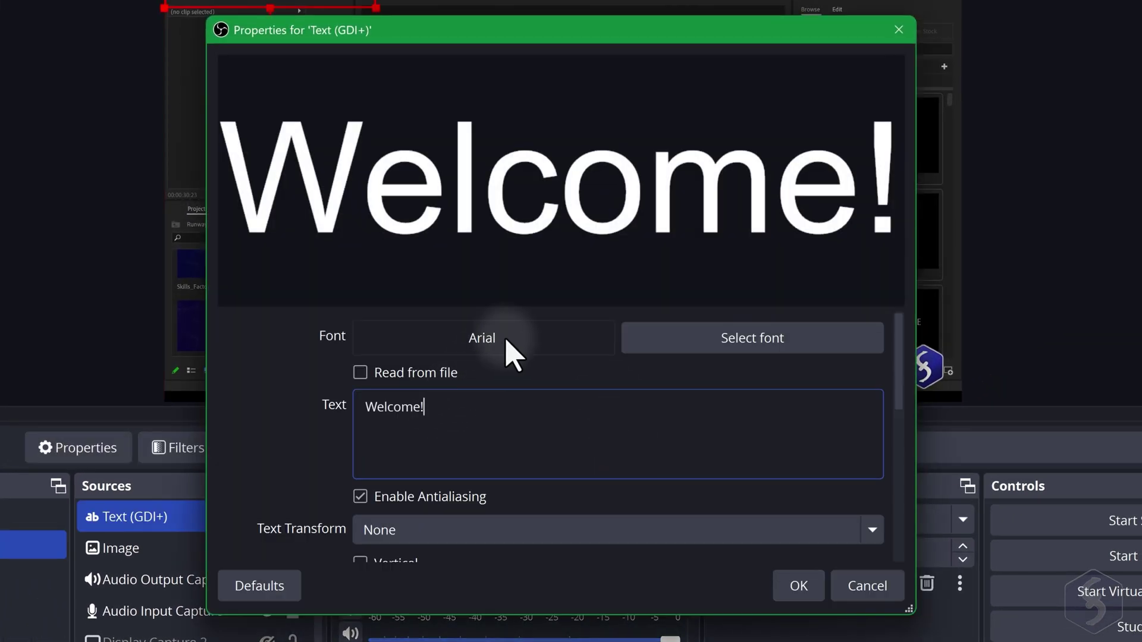
pyautogui.click(510, 335)
pyautogui.click(703, 341)
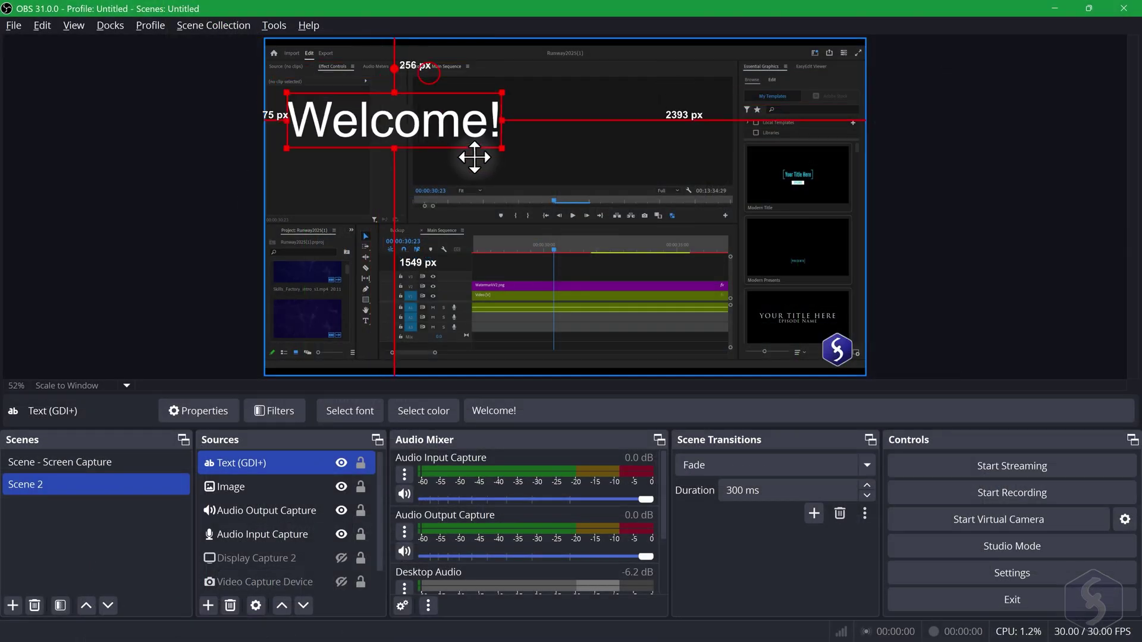
pyautogui.moveTo(474, 157); pyautogui.dragTo(607, 187)
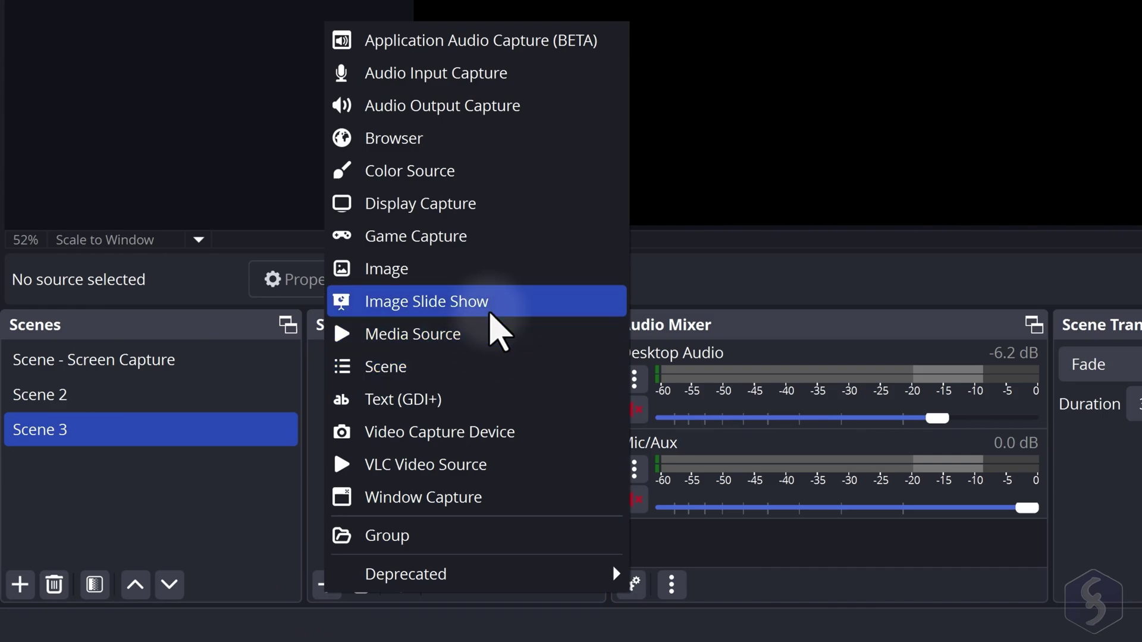
# Step: In Scene 3, add an Image Slide Show using the MySlideshow folder
pyautogui.click(489, 311)
pyautogui.click(947, 290)
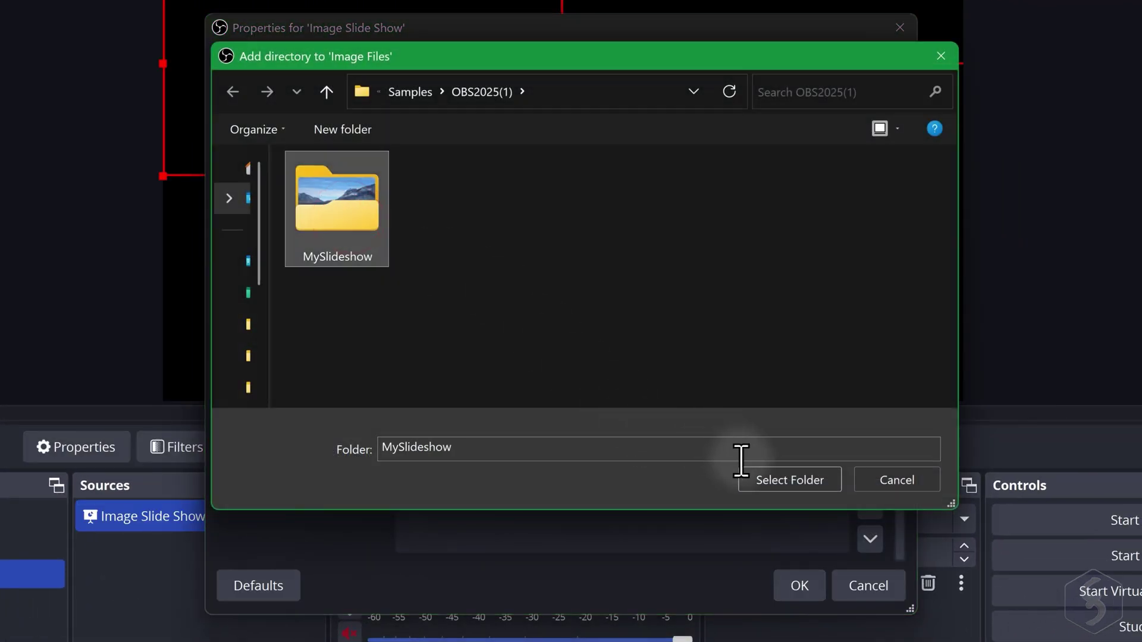
pyautogui.click(771, 487)
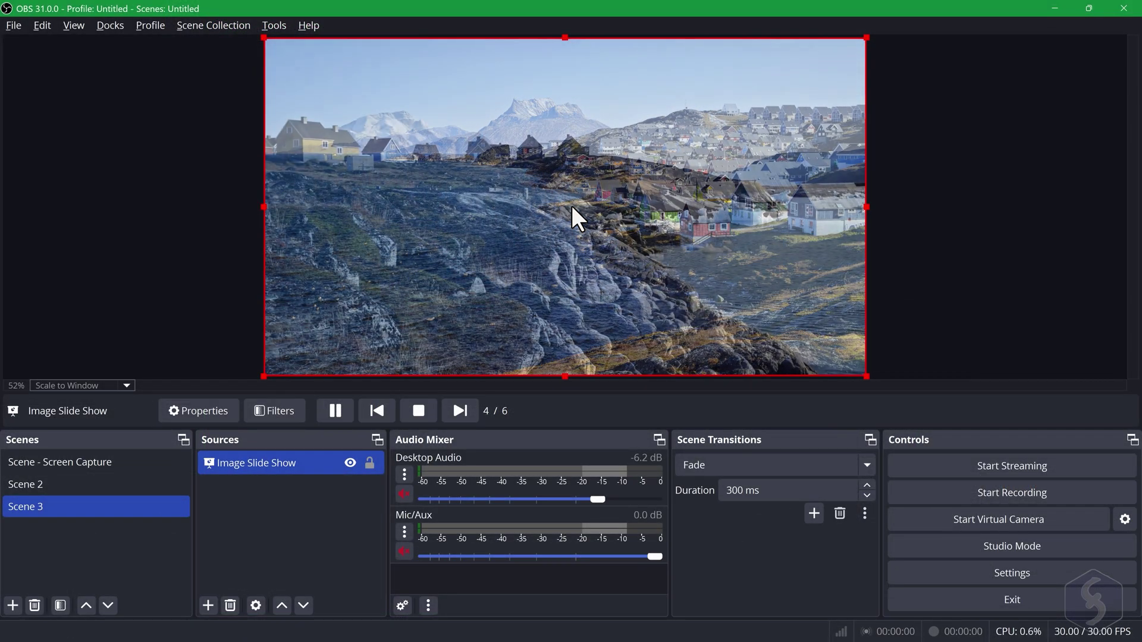
# Step: Add a Media Source playing VID_20240908_111143.mp4 and reposition it on the canvas
pyautogui.click(208, 606)
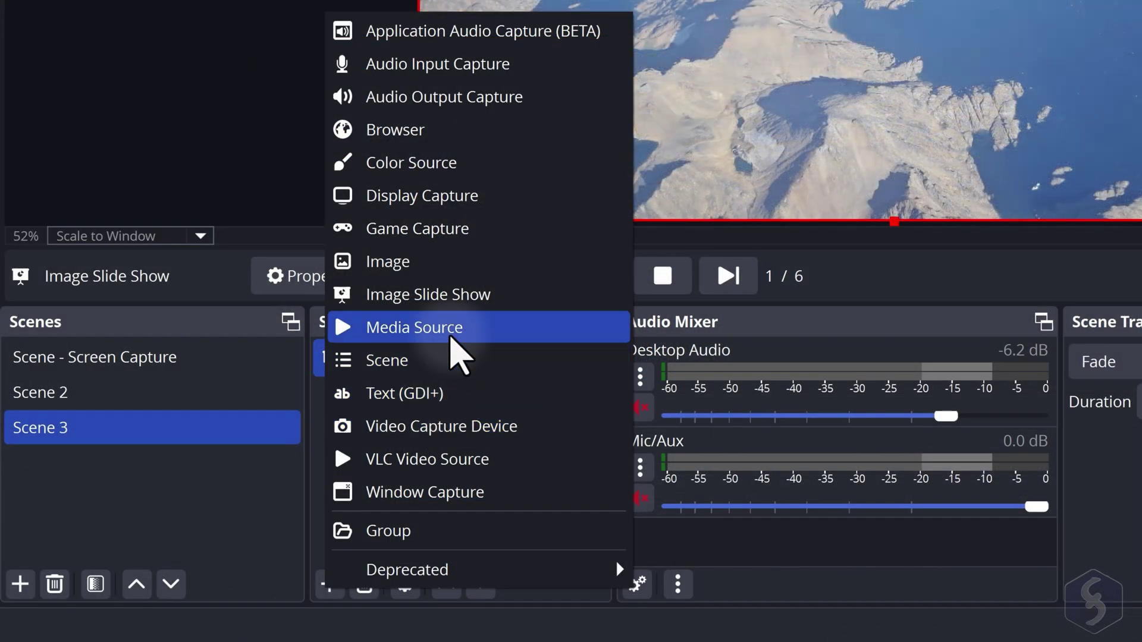
pyautogui.click(452, 329)
pyautogui.click(957, 285)
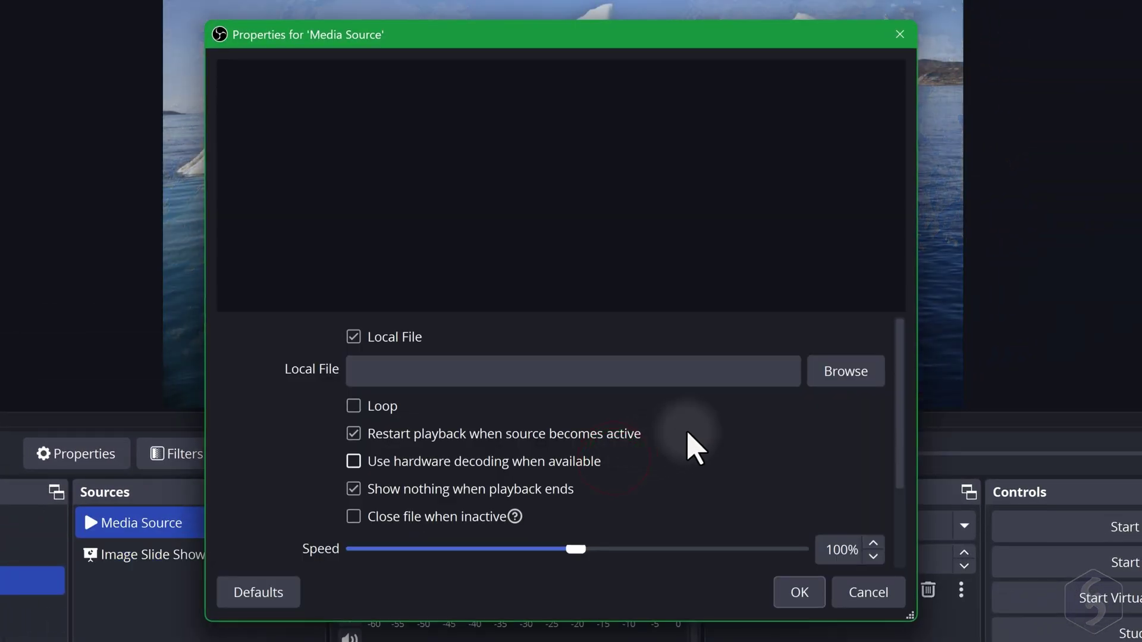
pyautogui.click(856, 372)
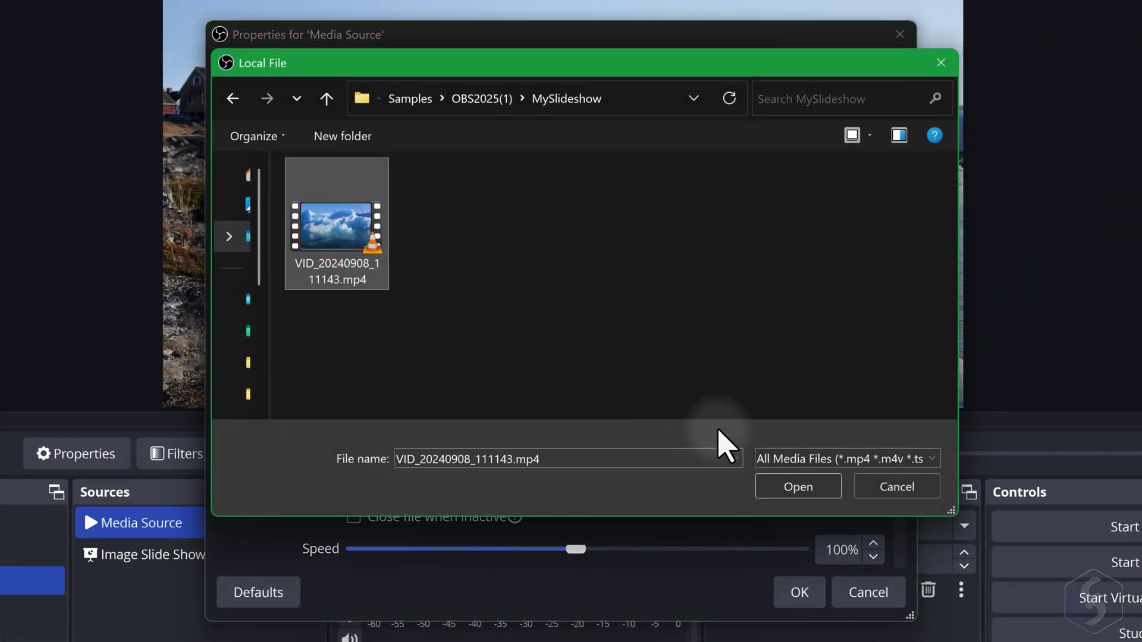
pyautogui.click(814, 487)
pyautogui.click(799, 592)
pyautogui.moveTo(548, 197); pyautogui.dragTo(586, 287)
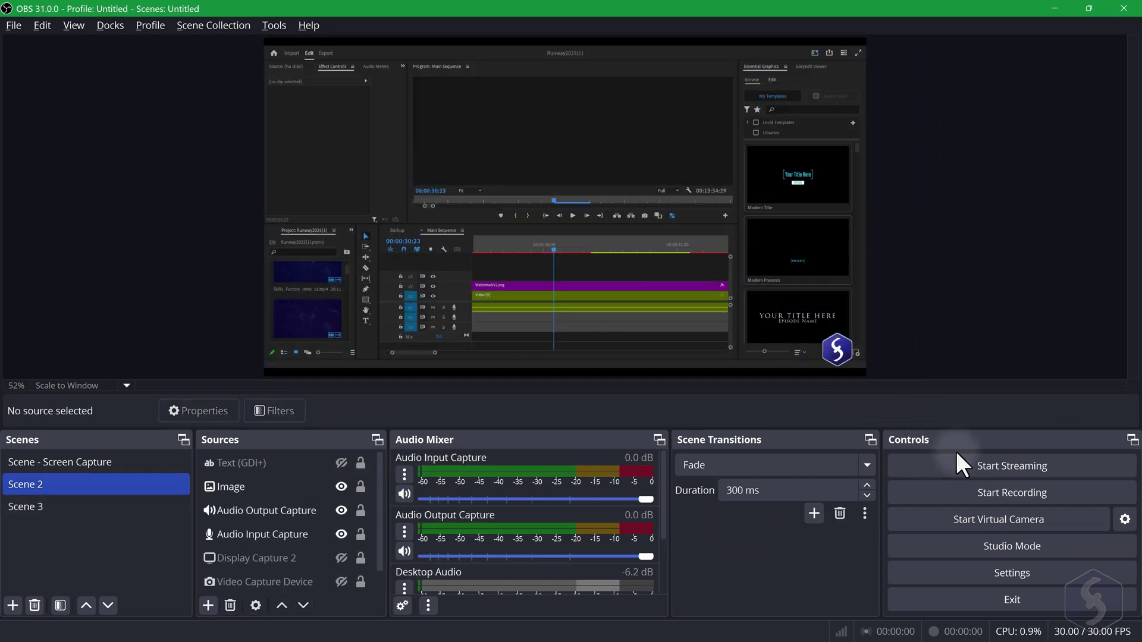
# Step: Open Settings and connect the Twitch account as the streaming service
pyautogui.click(1009, 572)
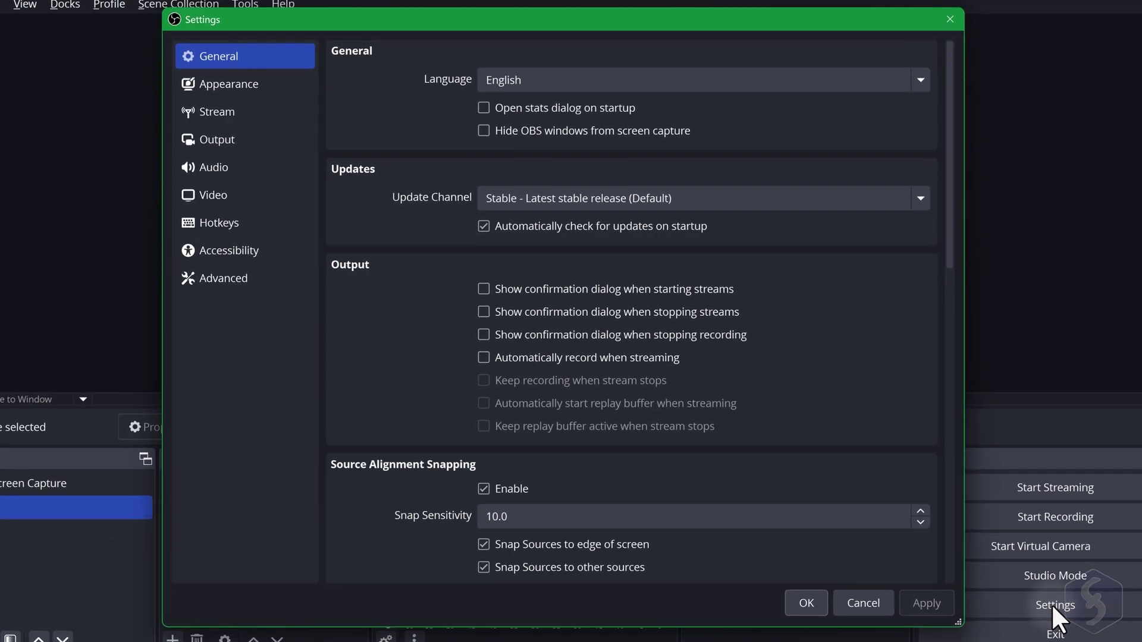
pyautogui.click(244, 113)
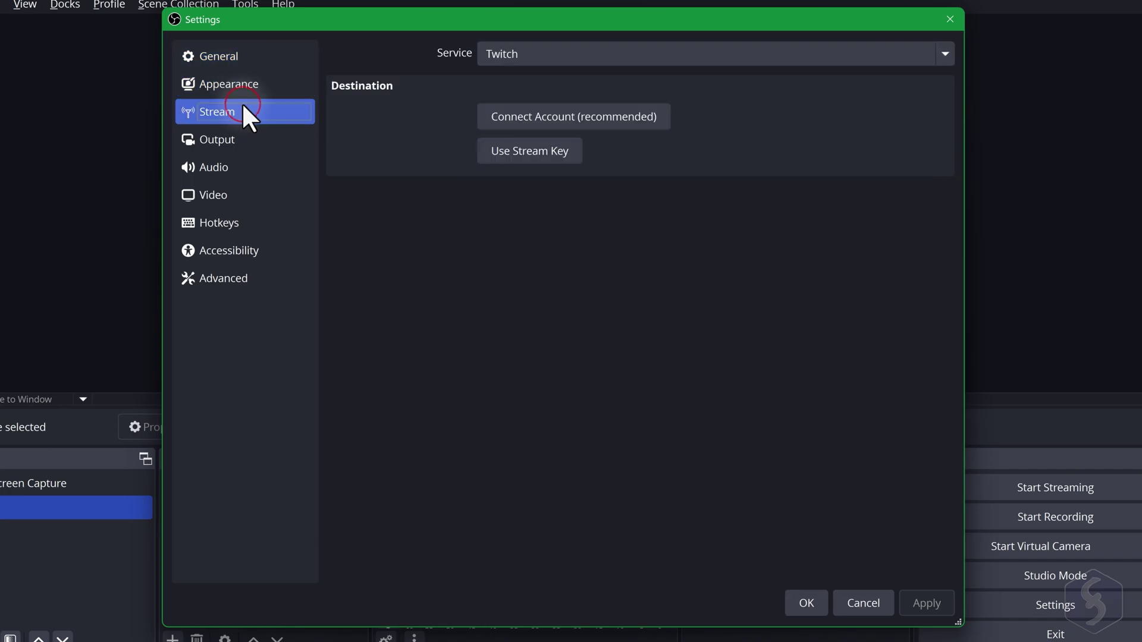
pyautogui.click(613, 116)
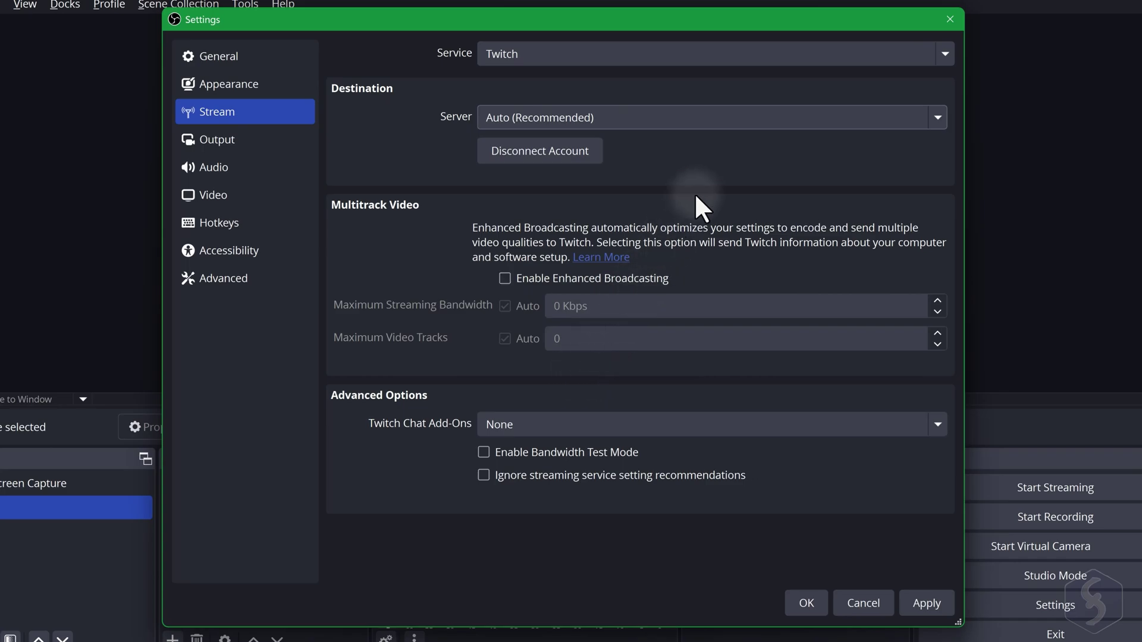
# Step: Keep Output at 2500 Kbps video, 160 audio bitrate, Same as stream quality and Matroska format
pyautogui.click(249, 140)
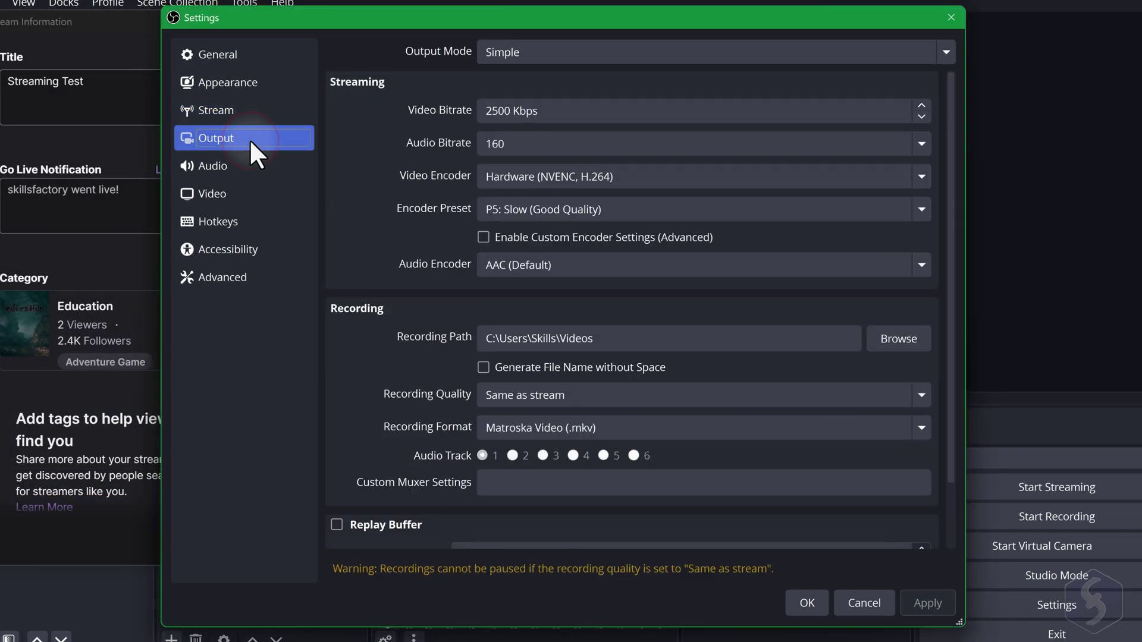
pyautogui.click(866, 113)
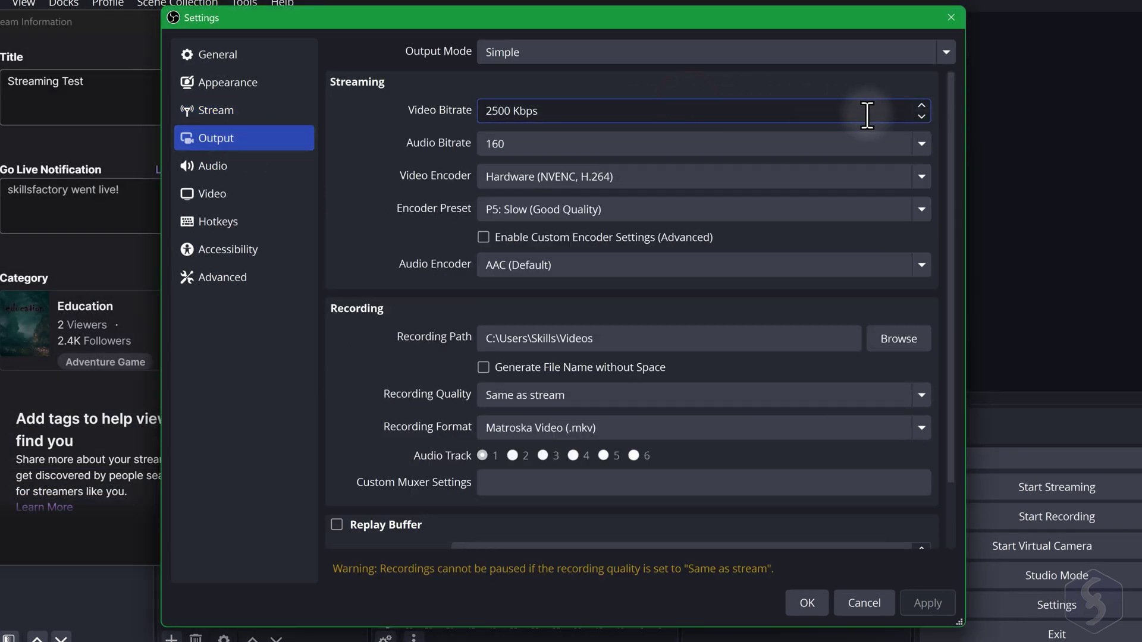
pyautogui.click(850, 79)
pyautogui.click(654, 145)
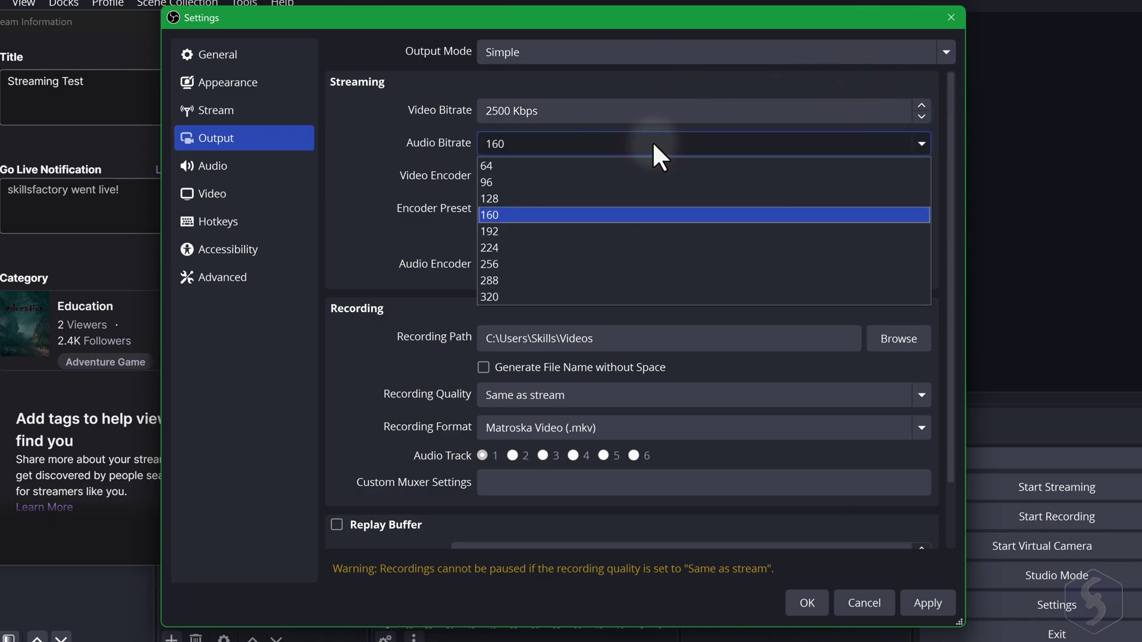
pyautogui.click(433, 148)
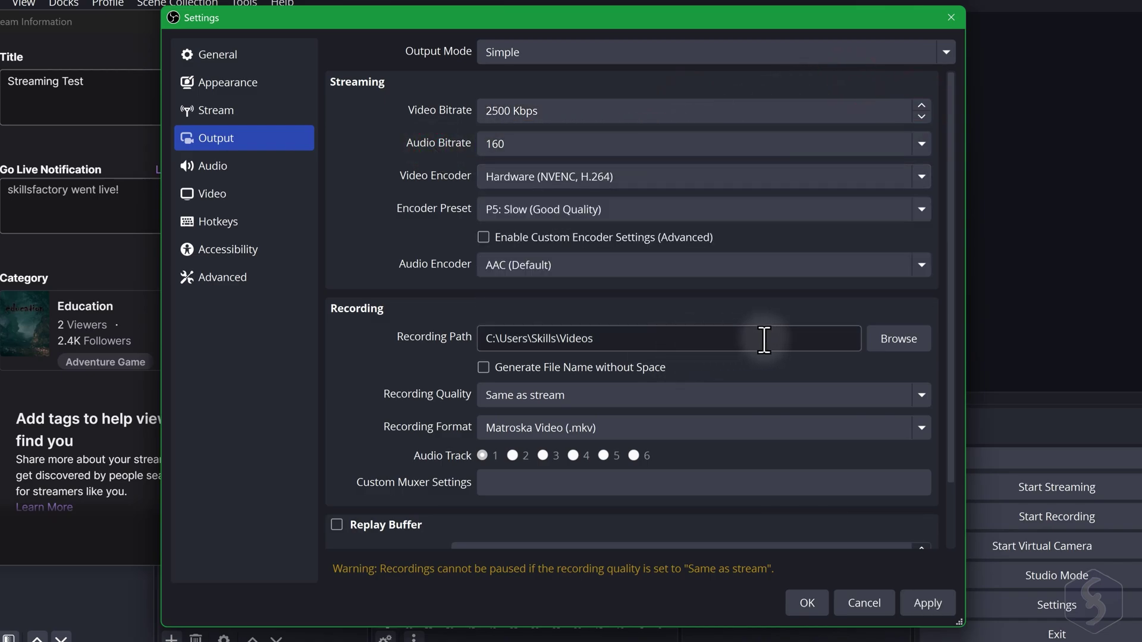
pyautogui.click(922, 397)
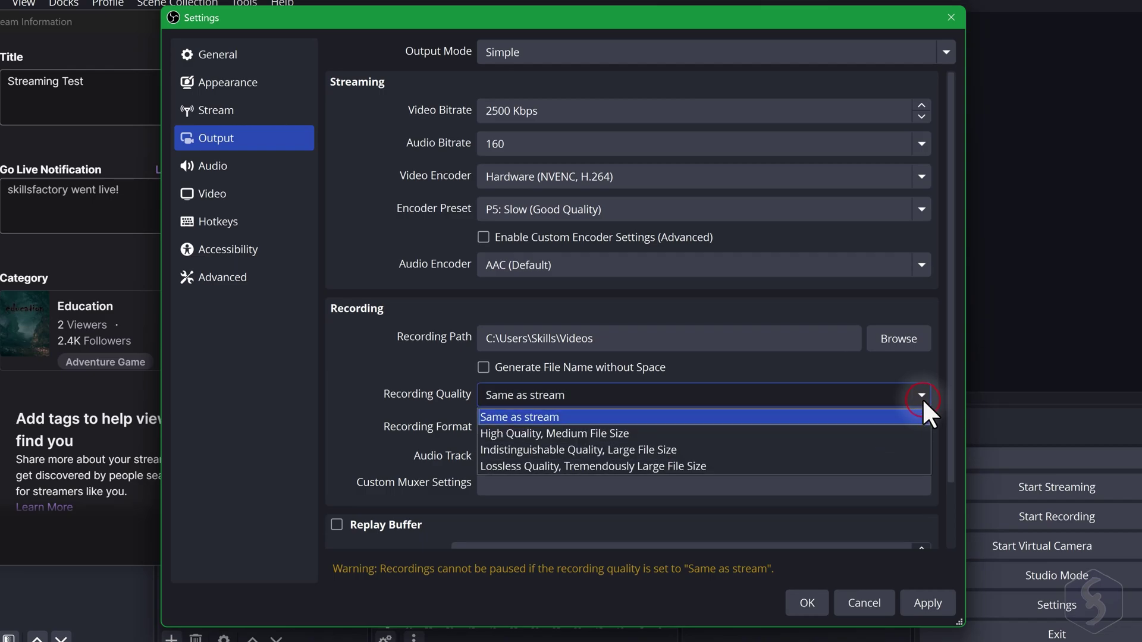
pyautogui.click(922, 398)
pyautogui.click(919, 428)
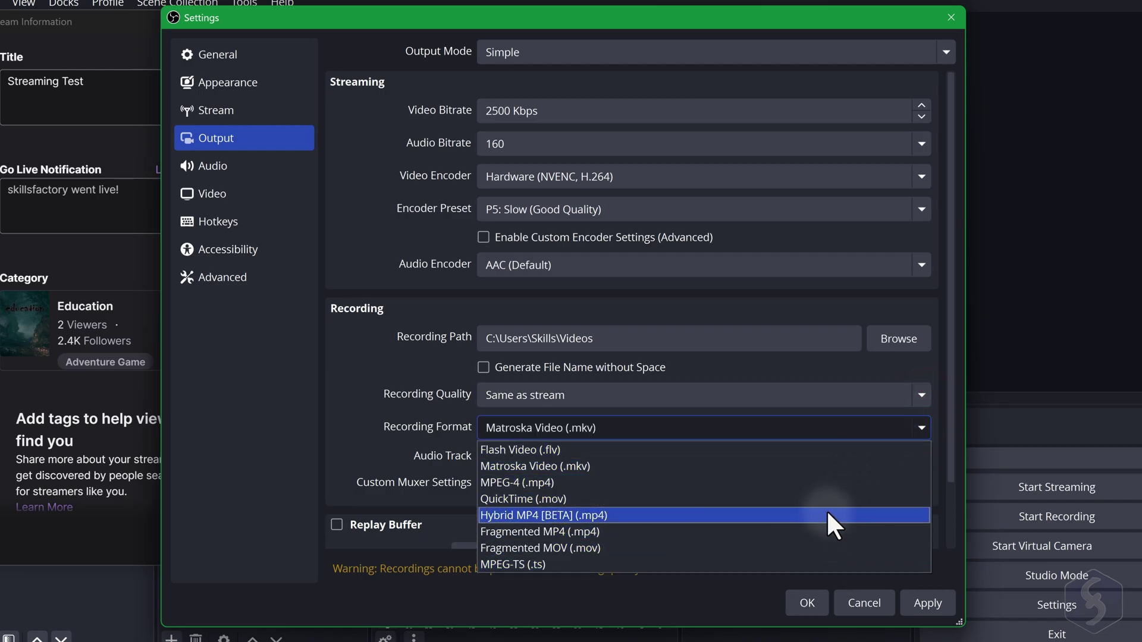
pyautogui.click(253, 186)
# Step: Keep the 1920x1080 output resolution and set the frame rate to 60 FPS
pyautogui.click(252, 193)
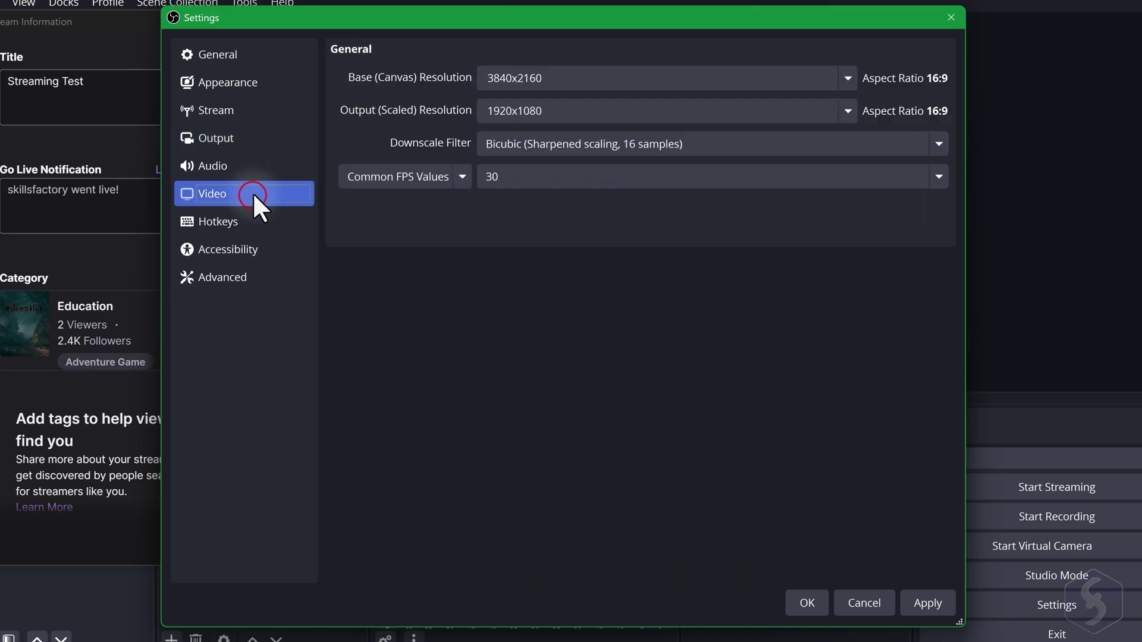
pyautogui.click(526, 78)
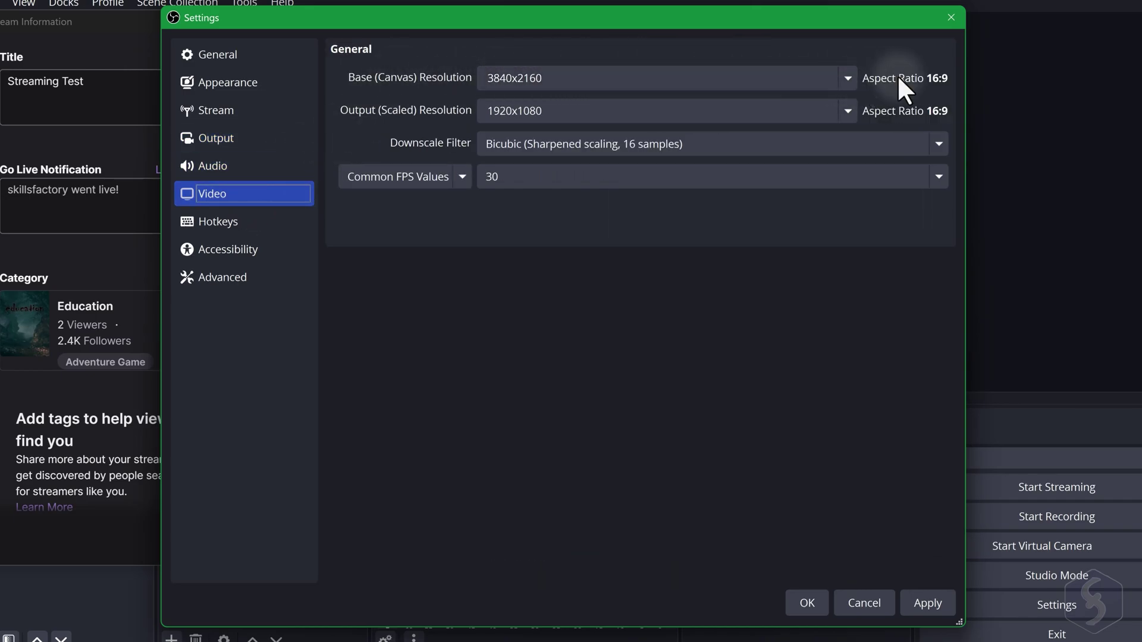
pyautogui.click(848, 112)
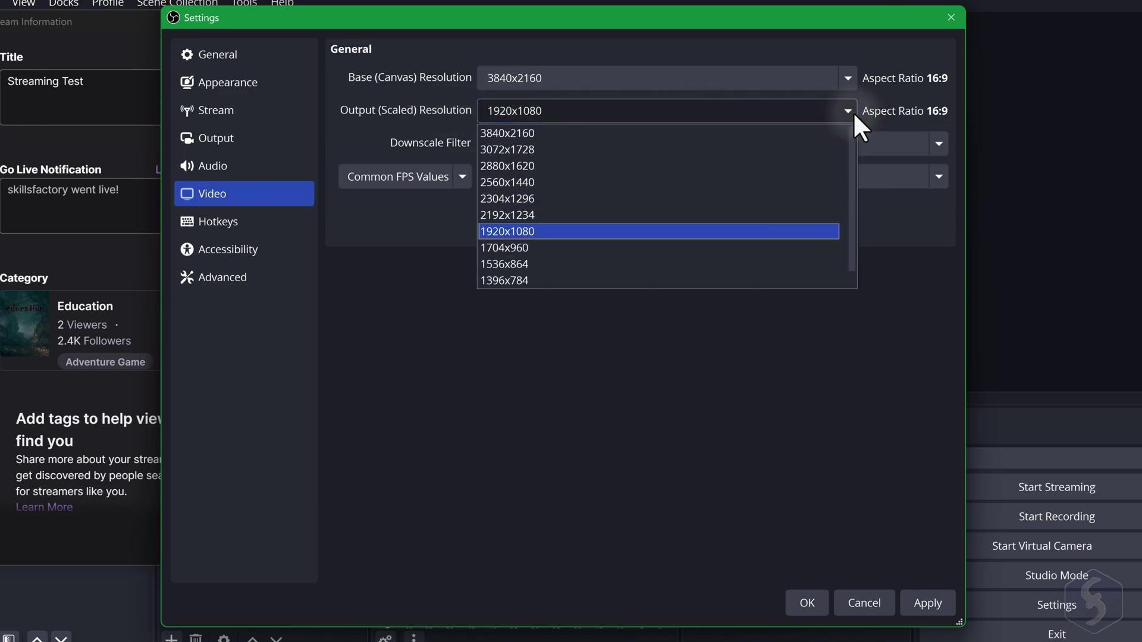
pyautogui.click(853, 112)
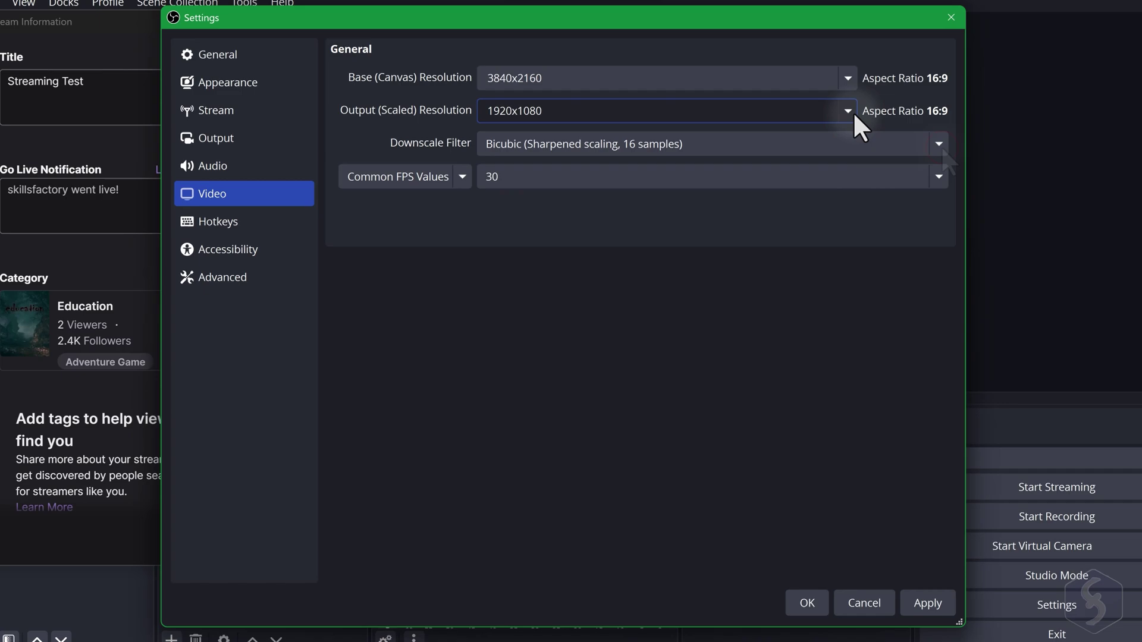
pyautogui.click(939, 176)
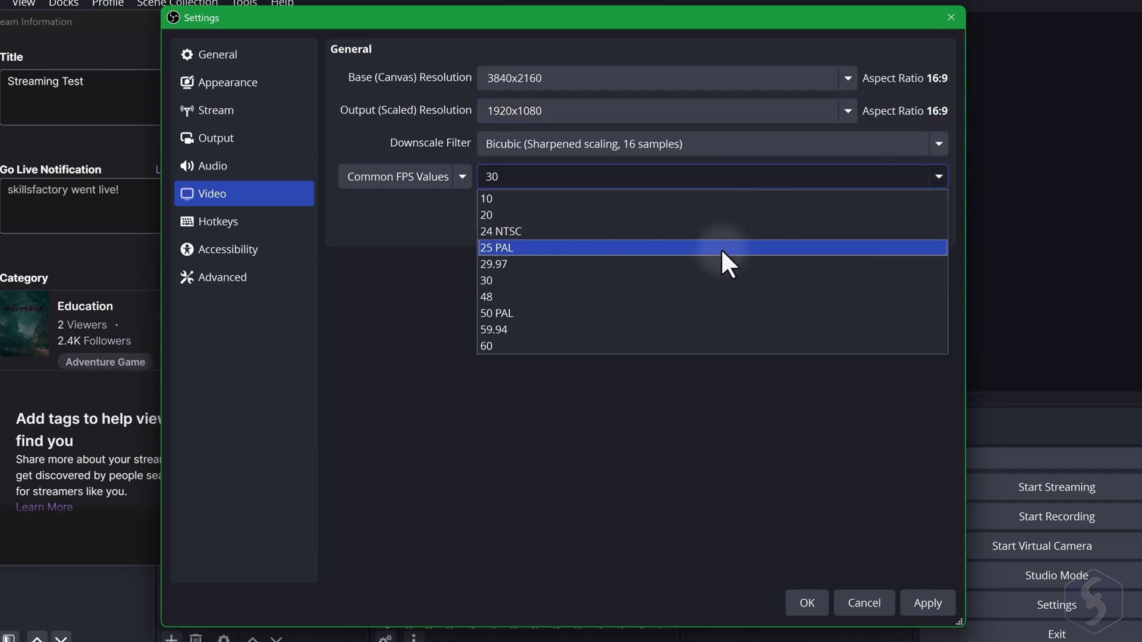
pyautogui.click(654, 346)
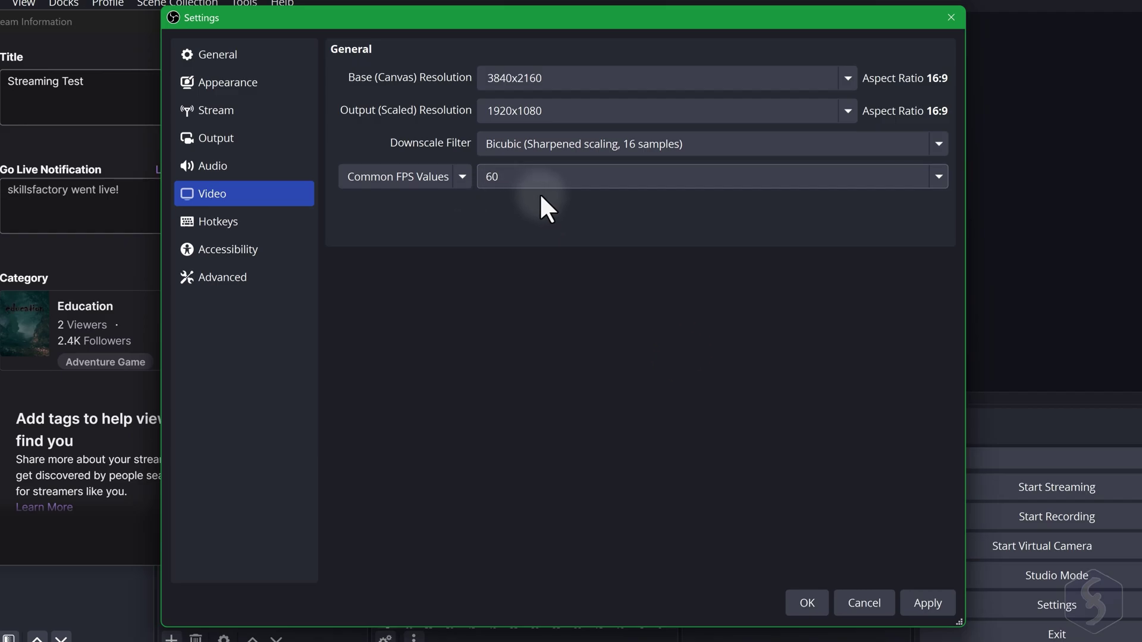
pyautogui.click(257, 221)
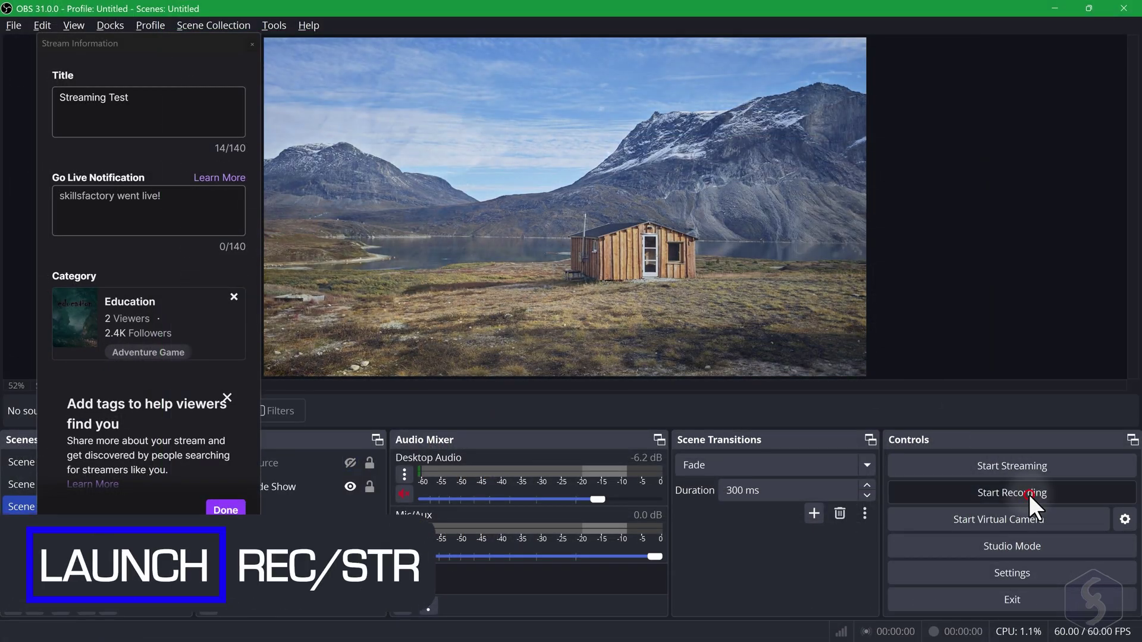
# Step: Make a short test recording and open the folder of saved recordings
pyautogui.click(1029, 494)
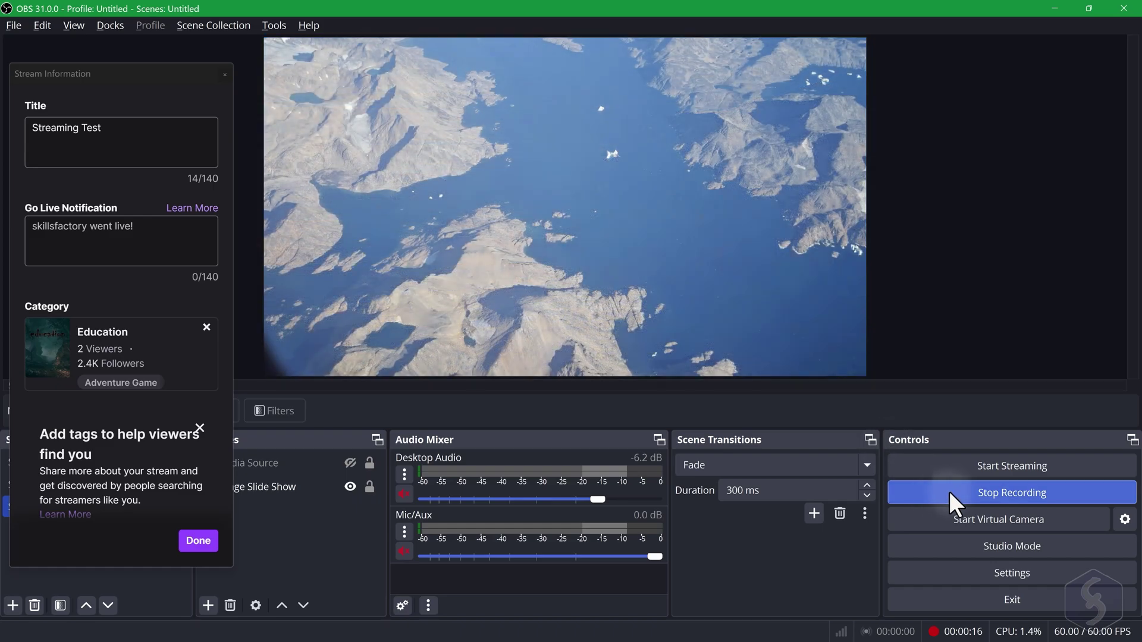
pyautogui.click(977, 492)
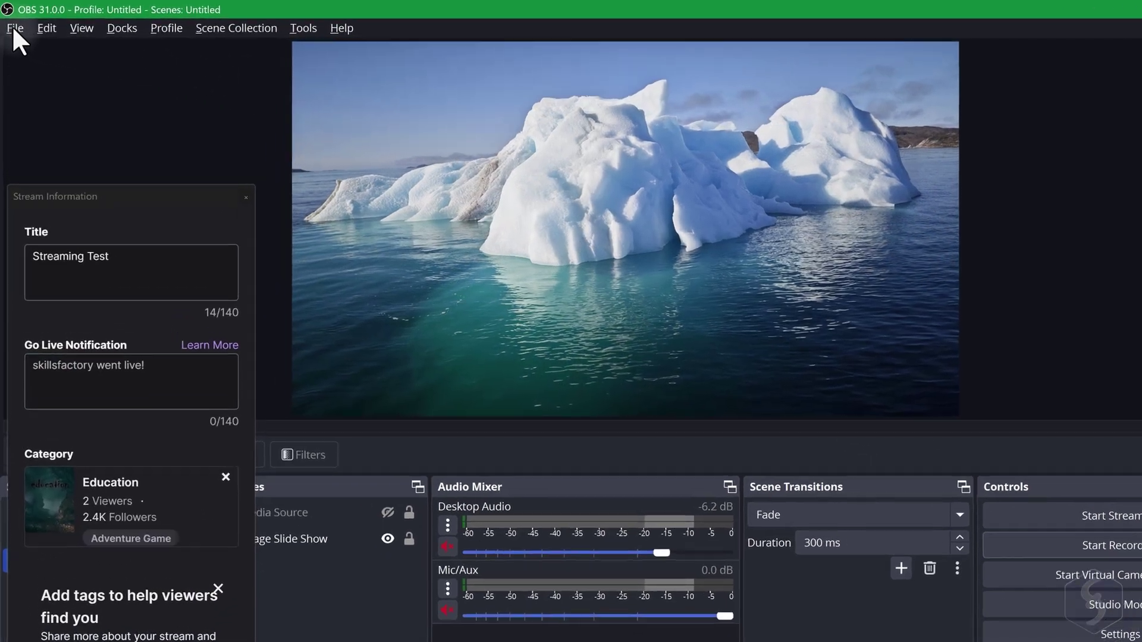
pyautogui.click(15, 30)
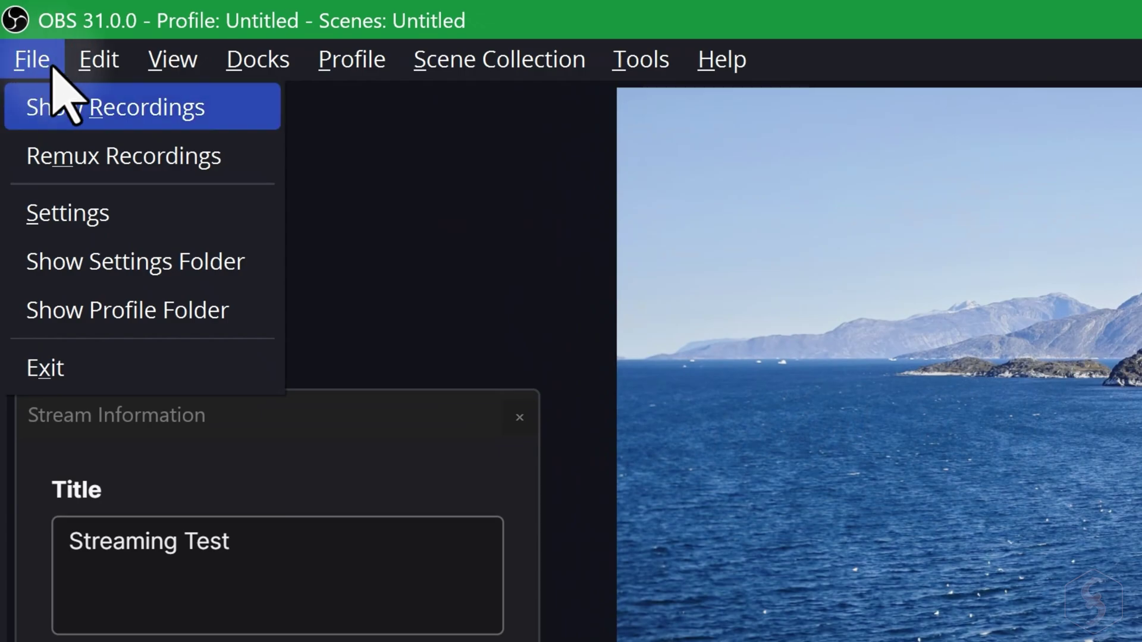
pyautogui.click(197, 109)
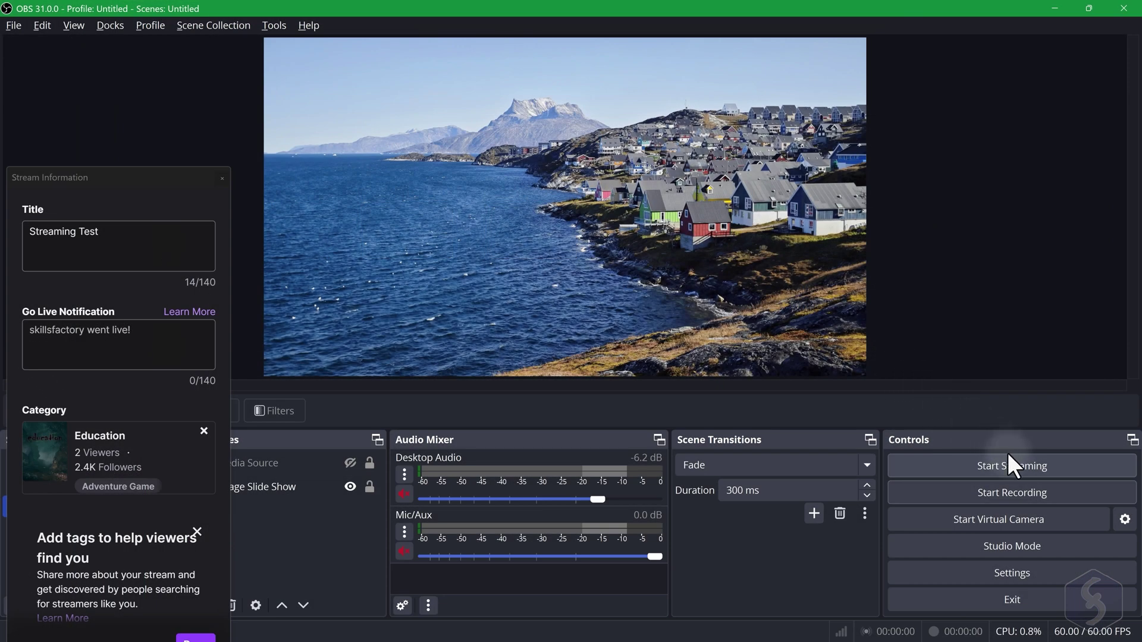
# Step: Stream briefly to Twitch and make the iceberg Media Source visible in Scene 3
pyautogui.click(1023, 466)
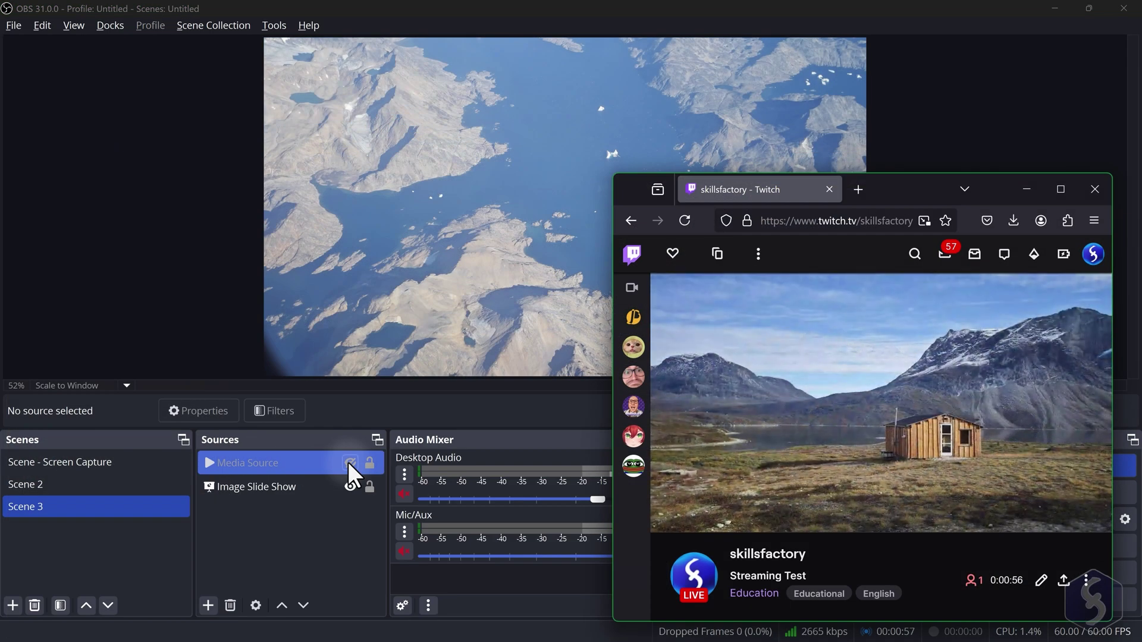
pyautogui.click(350, 462)
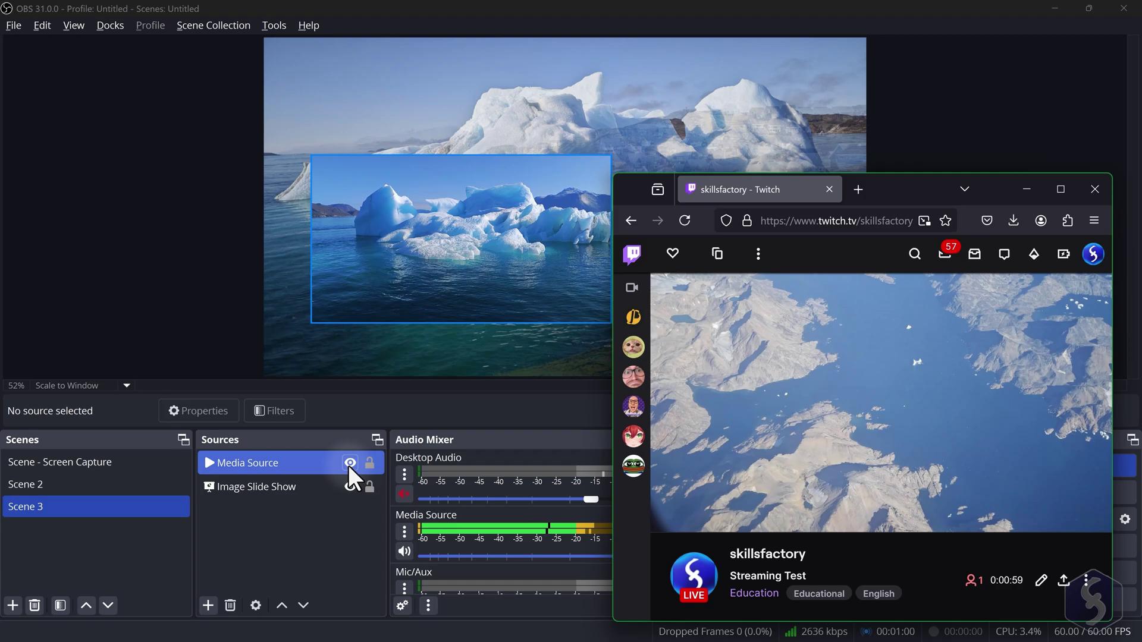
pyautogui.click(354, 554)
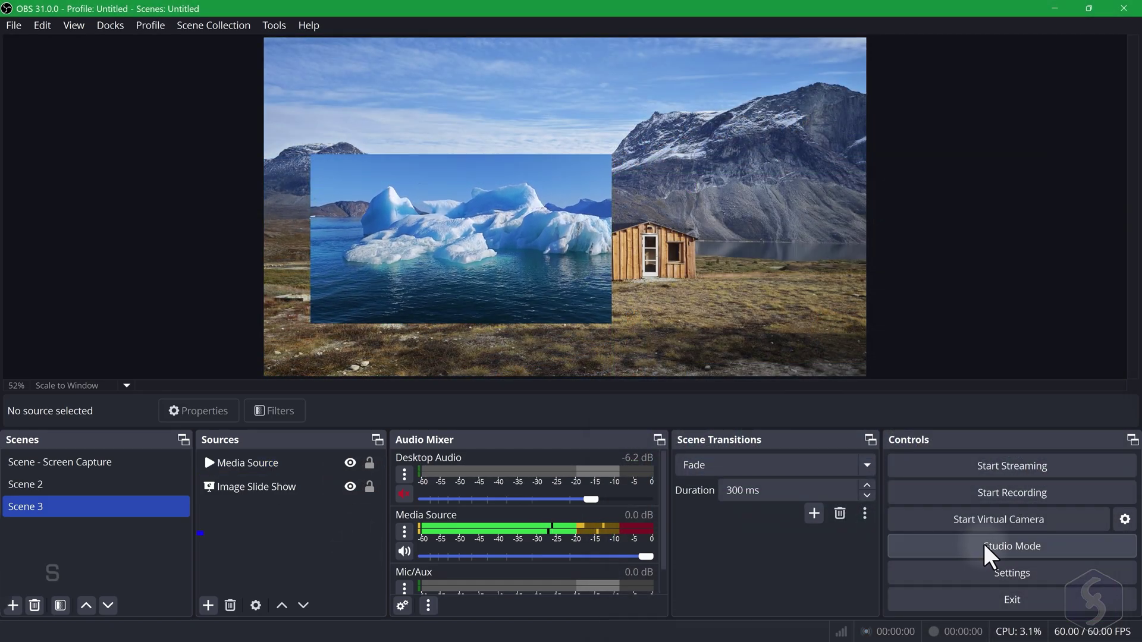
# Step: Turn on Studio Mode and hide the iceberg Media Source
pyautogui.click(984, 545)
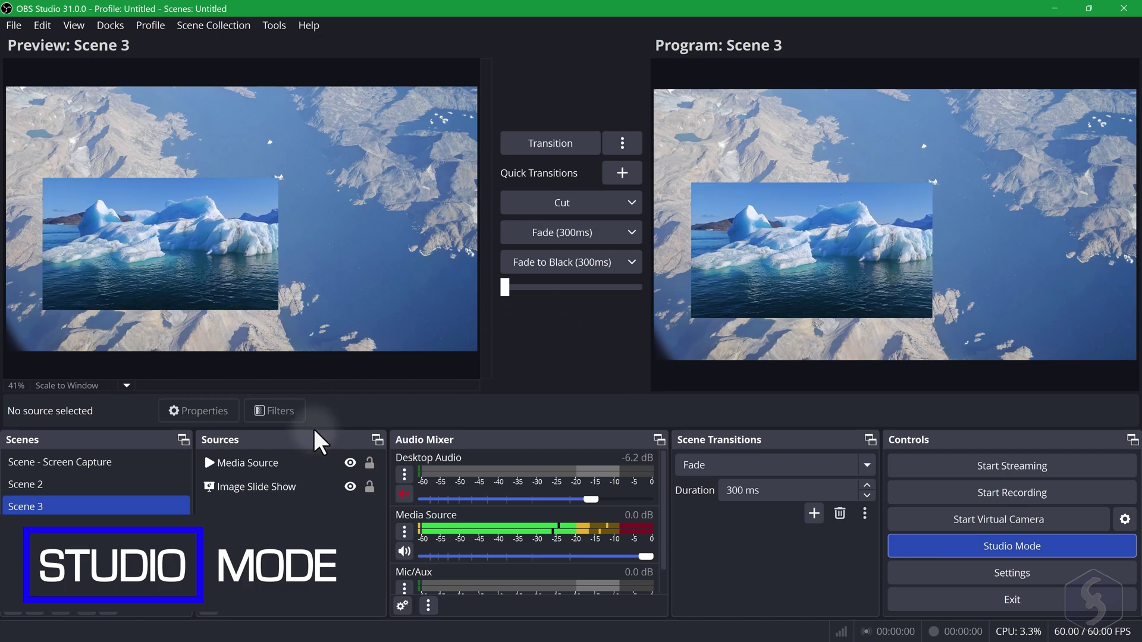
pyautogui.click(341, 467)
pyautogui.click(350, 464)
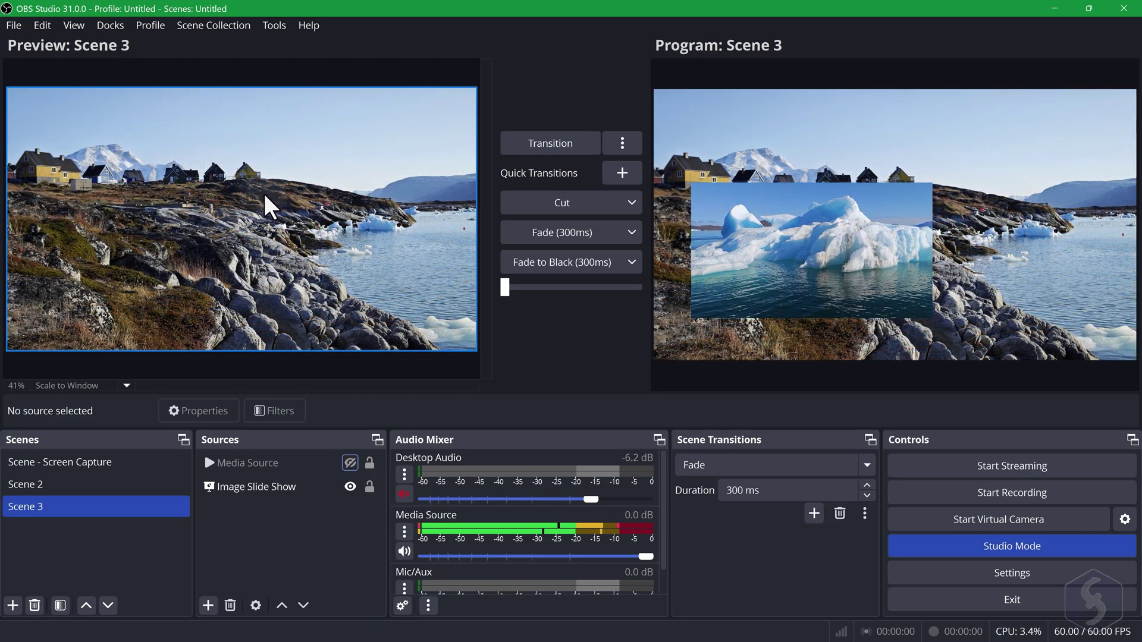
# Step: Cut to Scene 2, then fade Scene - Screen Capture and Scene 3 onto program
pyautogui.click(86, 484)
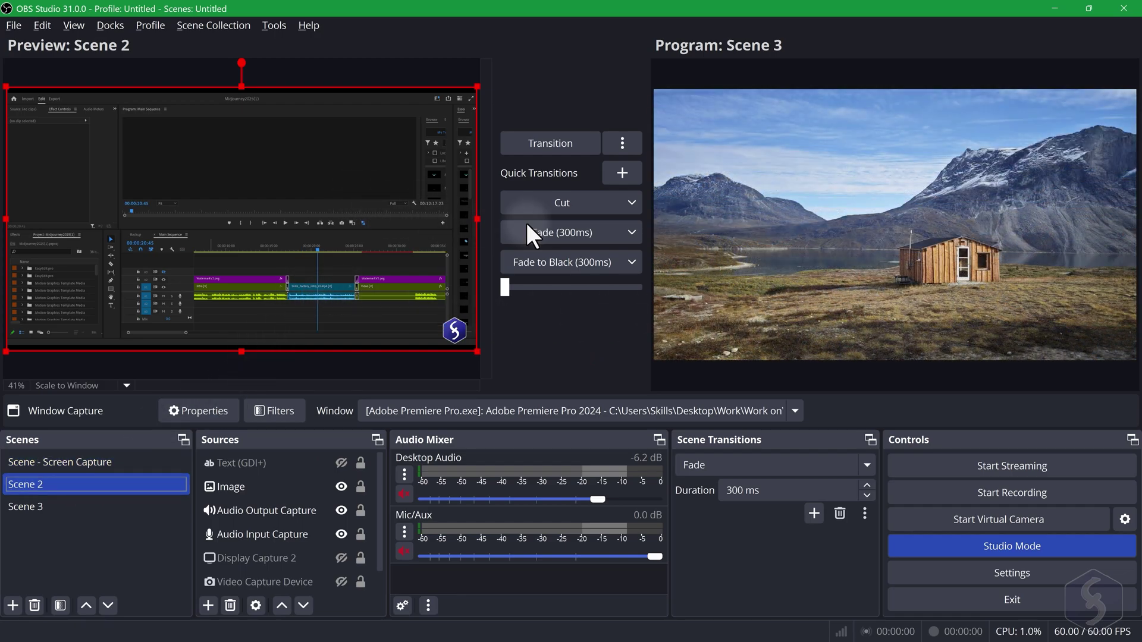
pyautogui.click(576, 203)
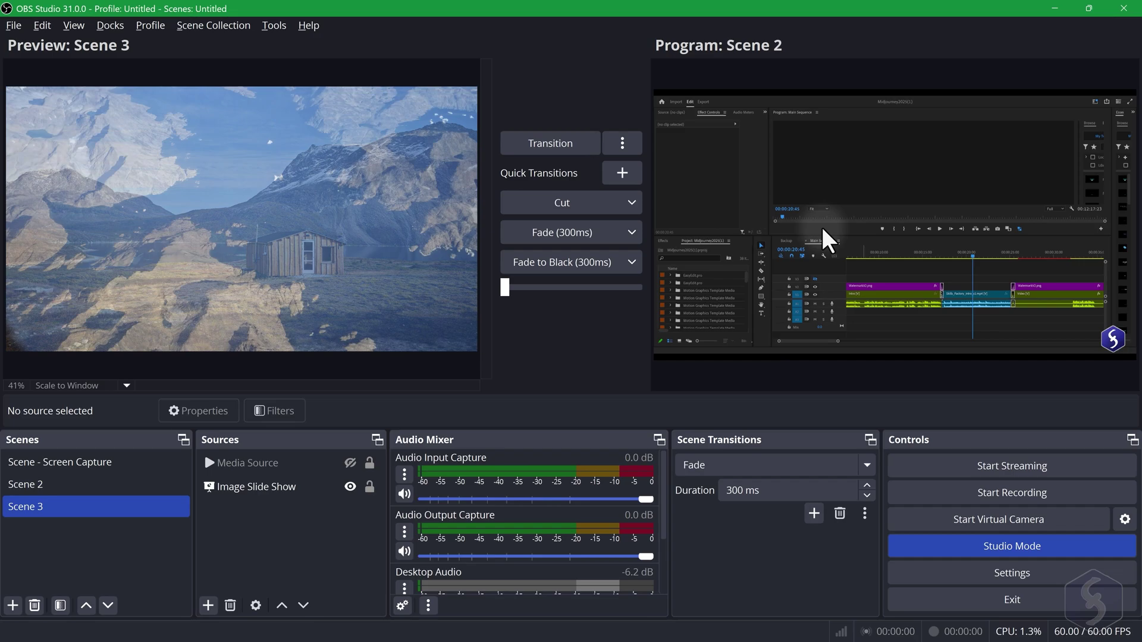
pyautogui.click(65, 462)
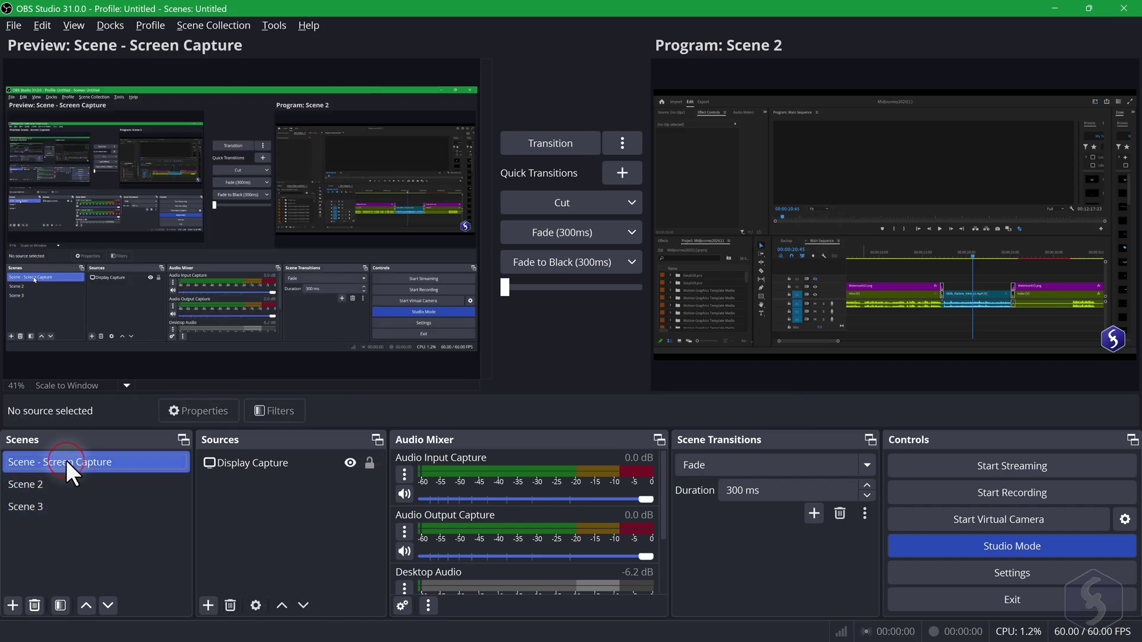
pyautogui.click(66, 462)
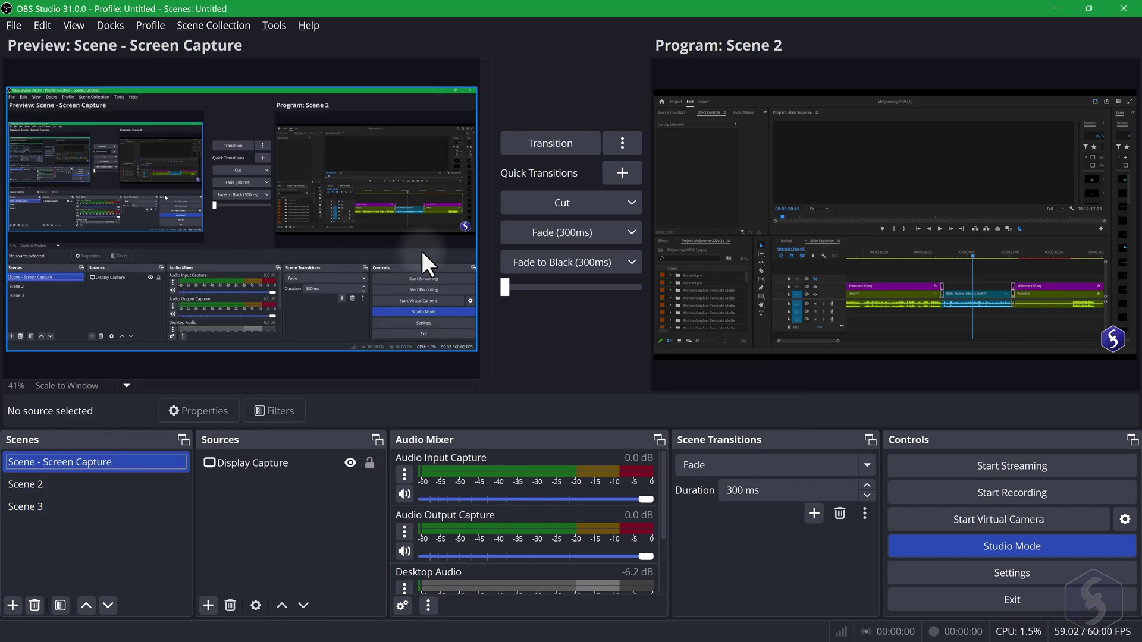
pyautogui.click(563, 233)
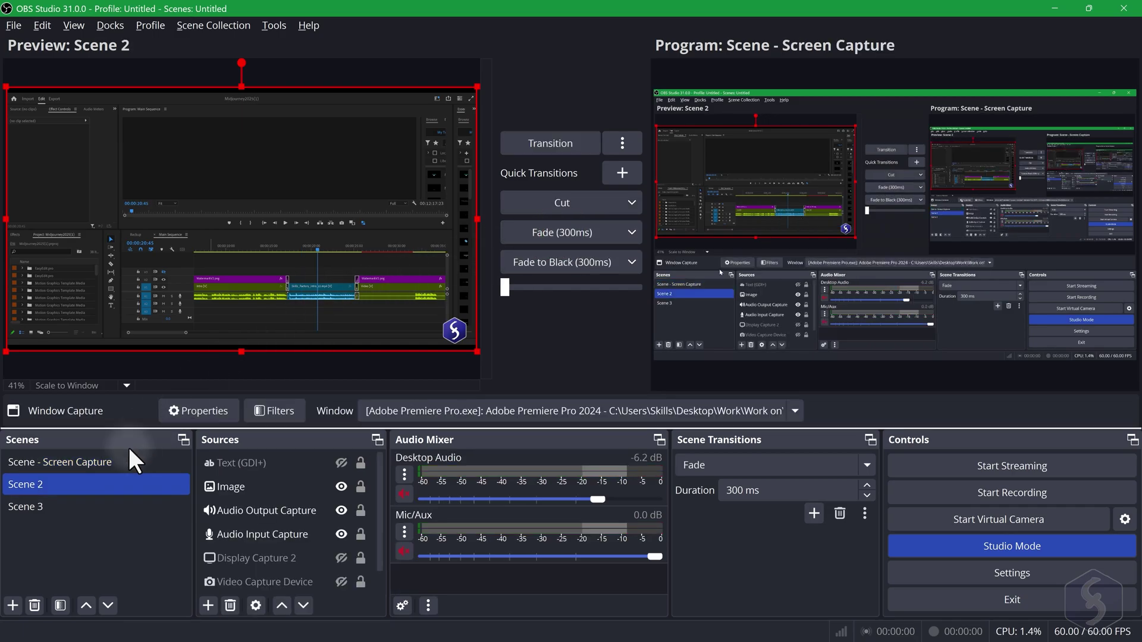
pyautogui.click(107, 507)
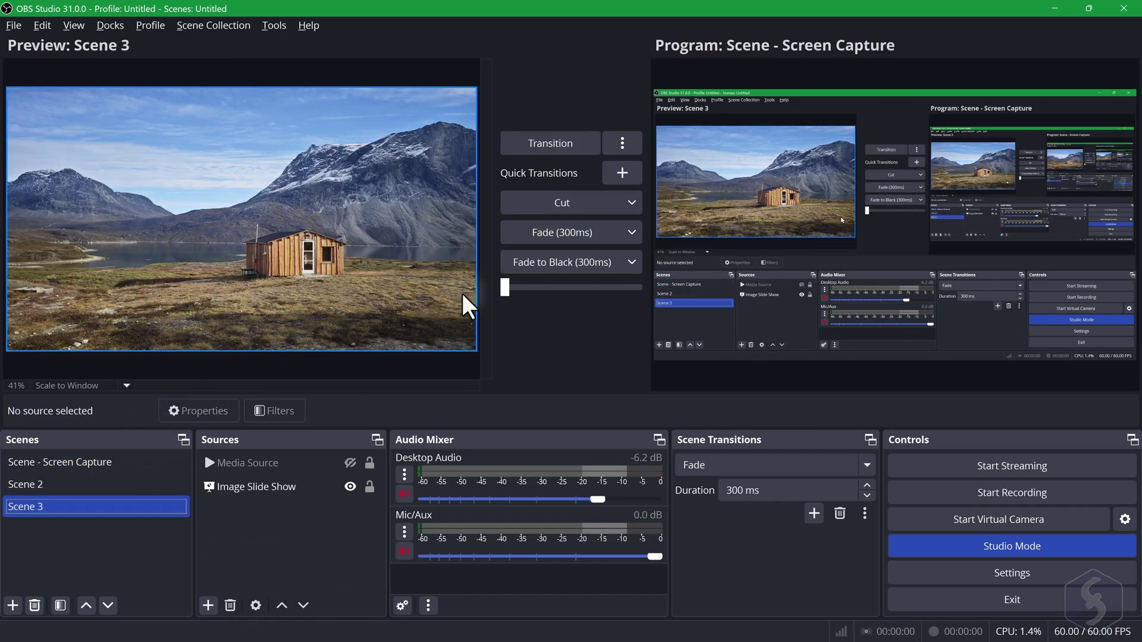
pyautogui.click(548, 238)
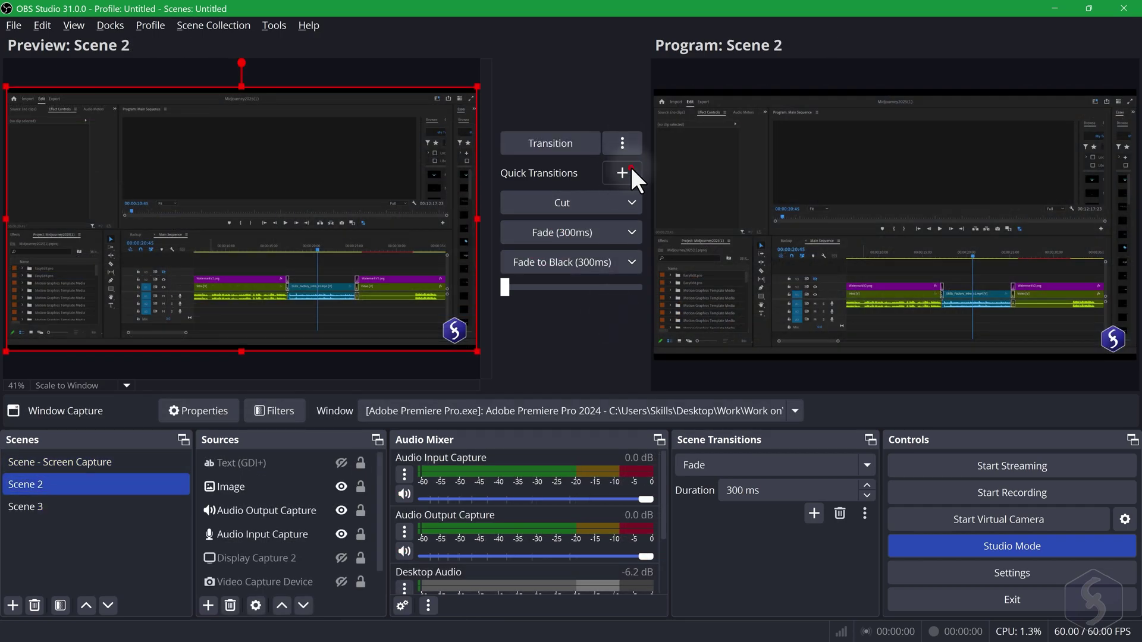
# Step: Add an 850 ms Fade quick transition and use it to fade the program to Scene 3
pyautogui.click(625, 169)
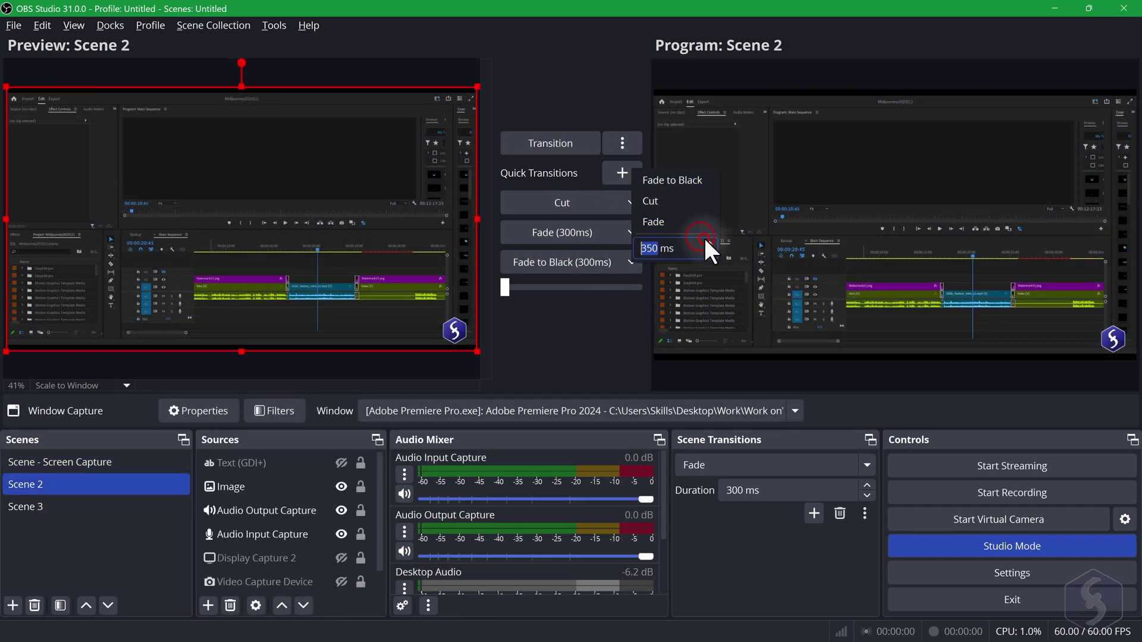
pyautogui.write('8')
pyautogui.click(684, 223)
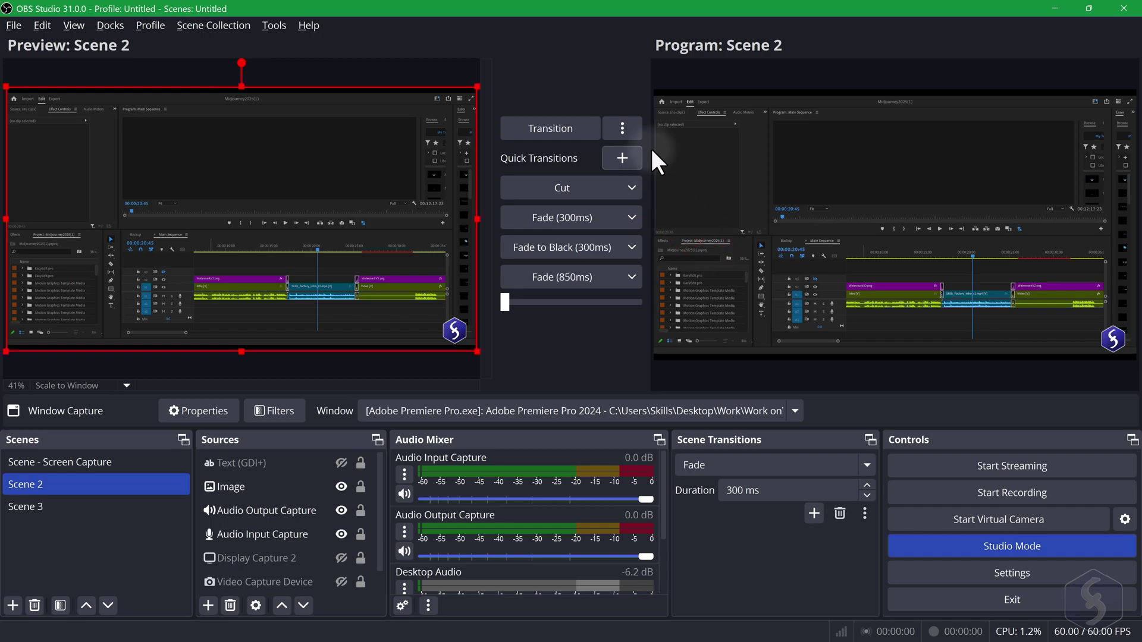
pyautogui.click(106, 511)
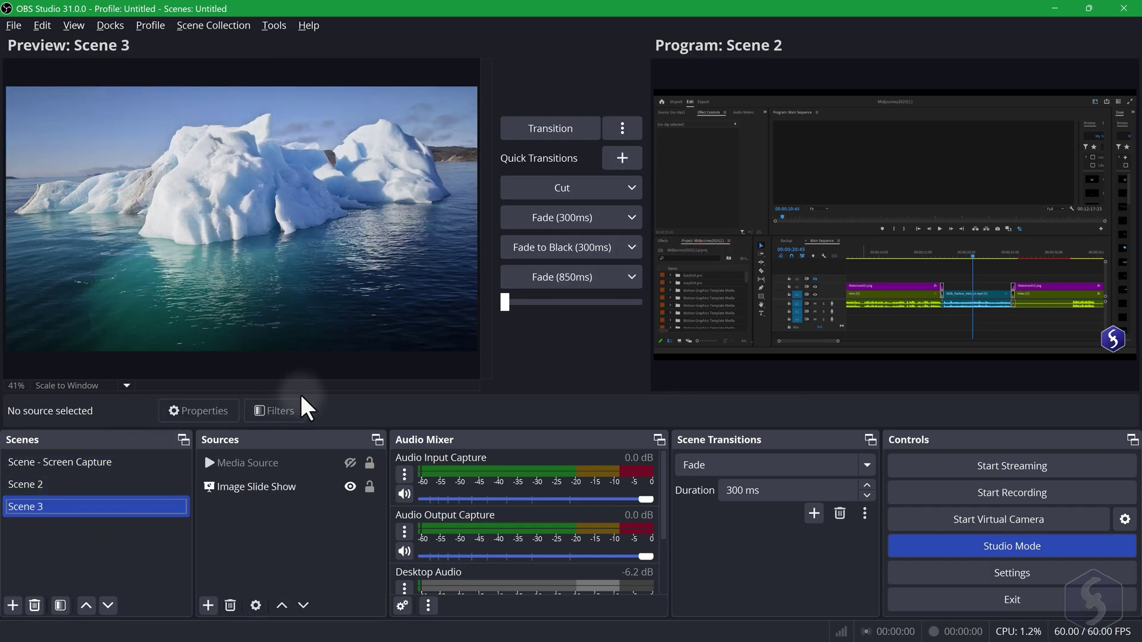
pyautogui.click(578, 276)
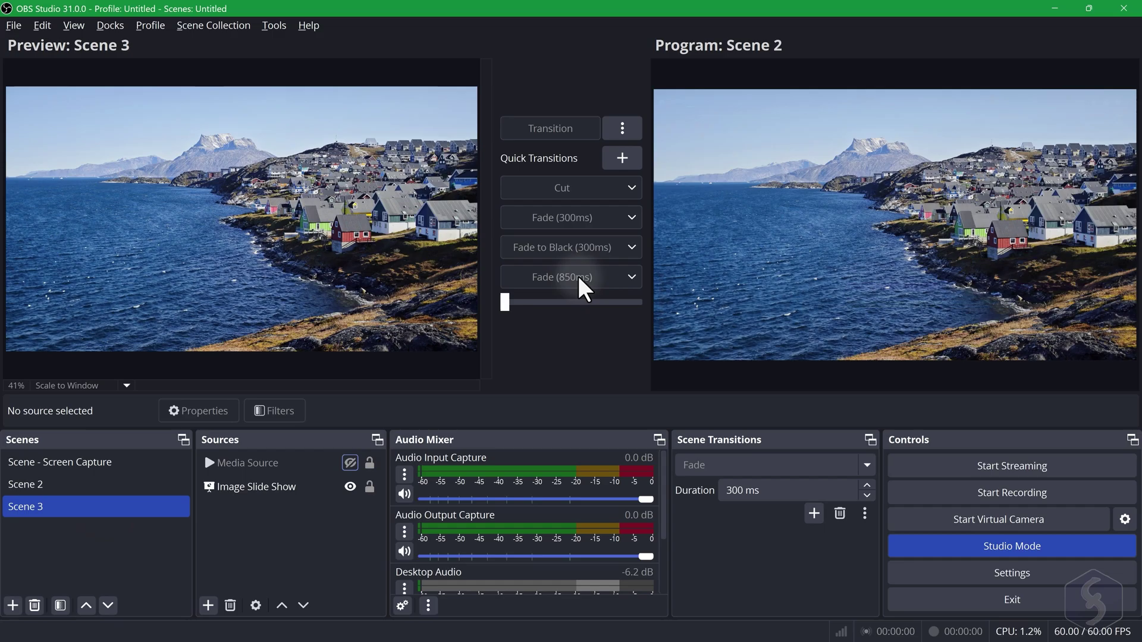